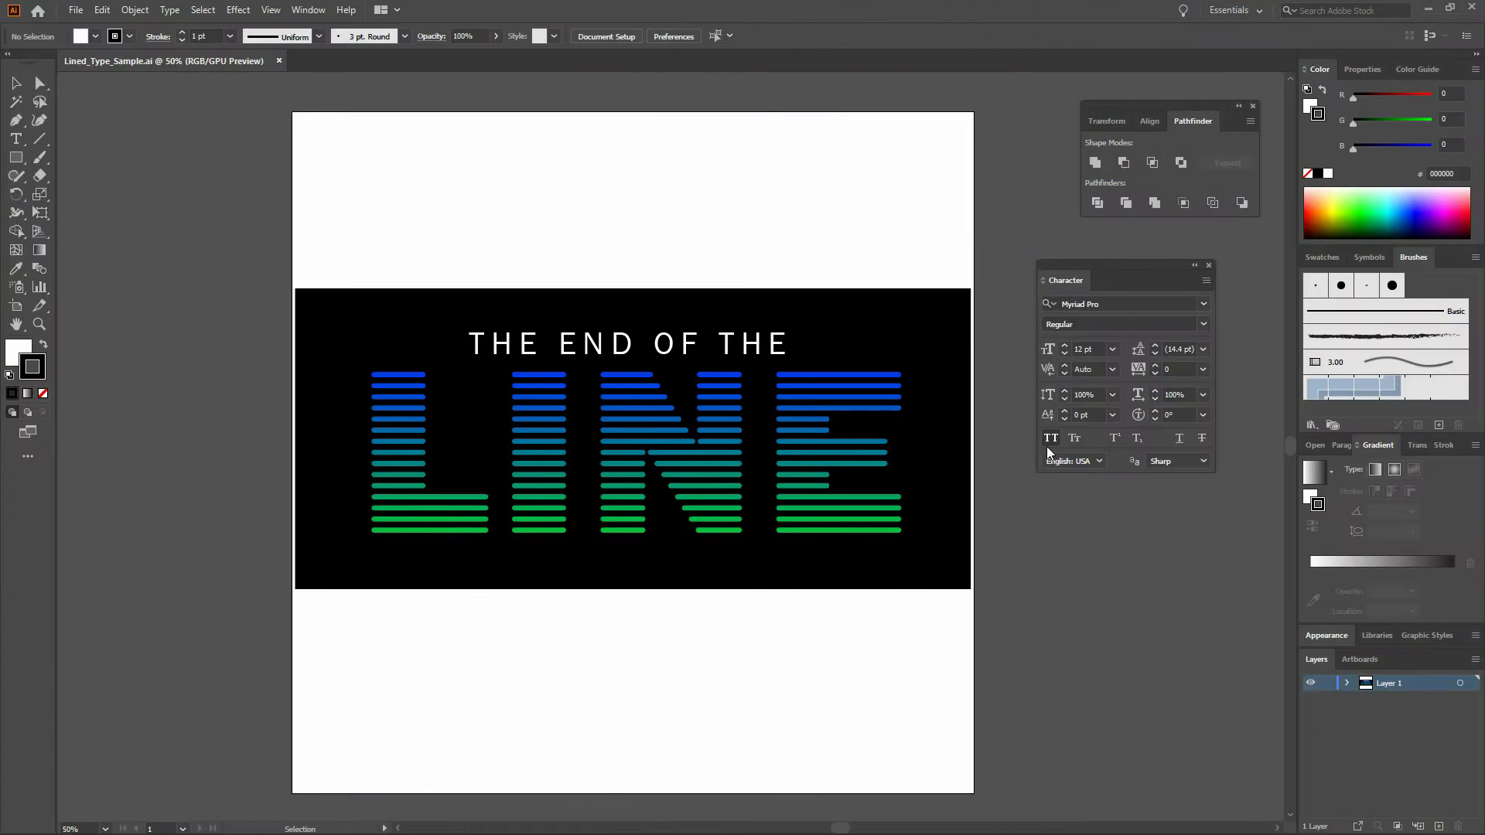
{"action": "left_click", "coordinate": [1237, 10]}
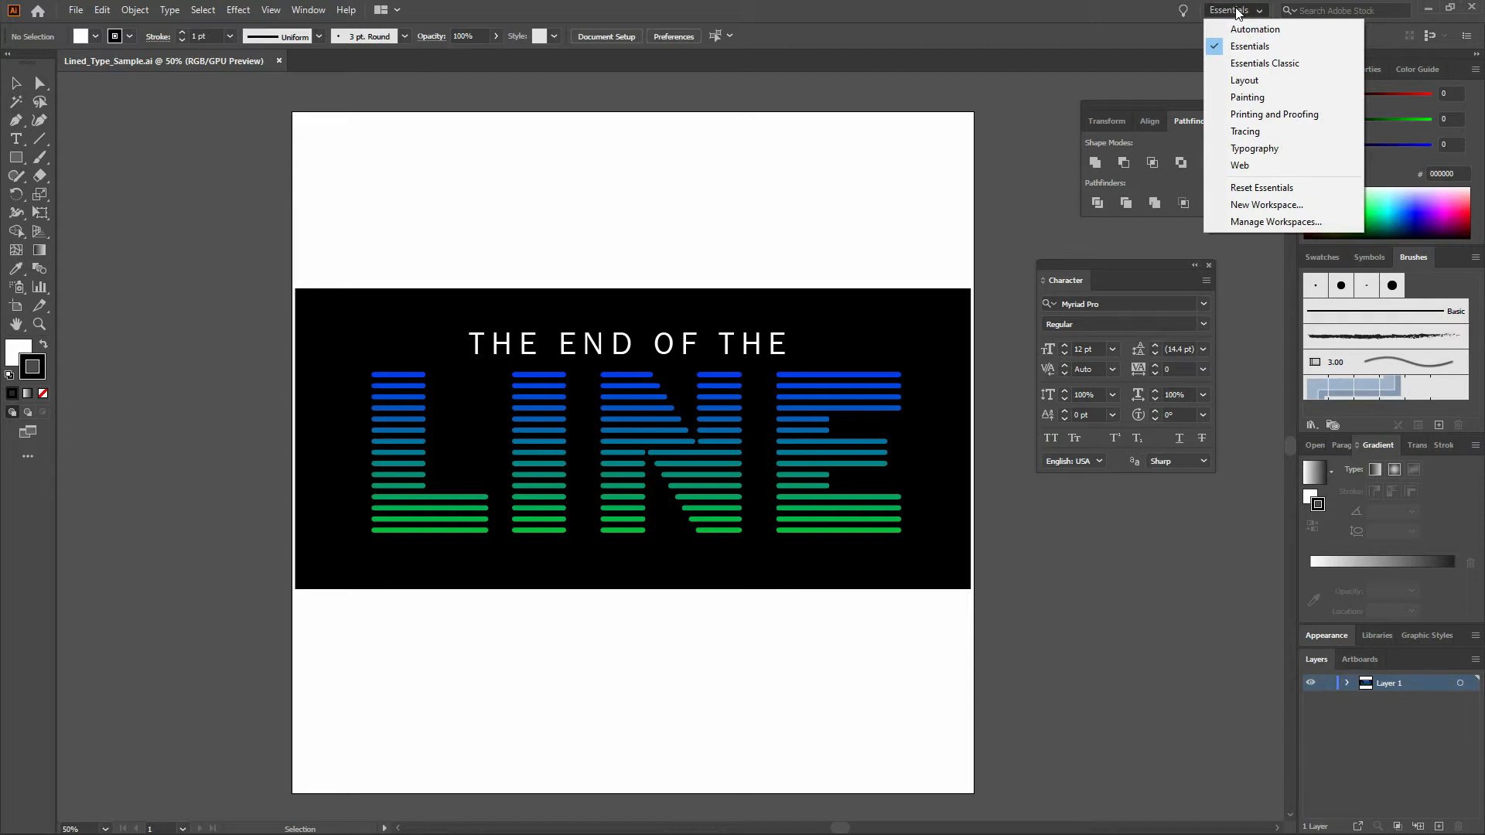
{"action": "left_click", "coordinate": [1099, 10]}
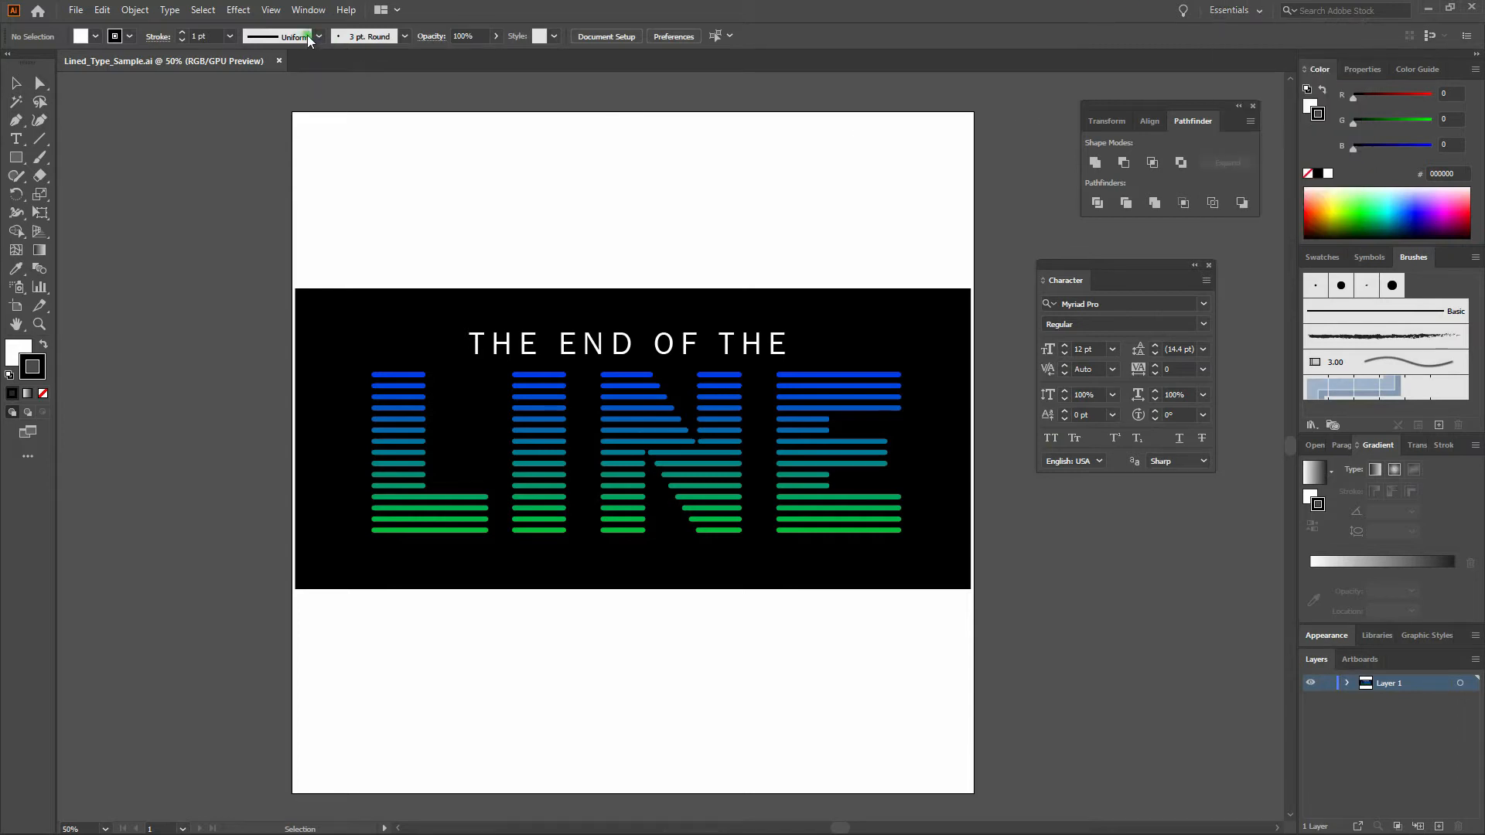
{"action": "left_click", "coordinate": [273, 10]}
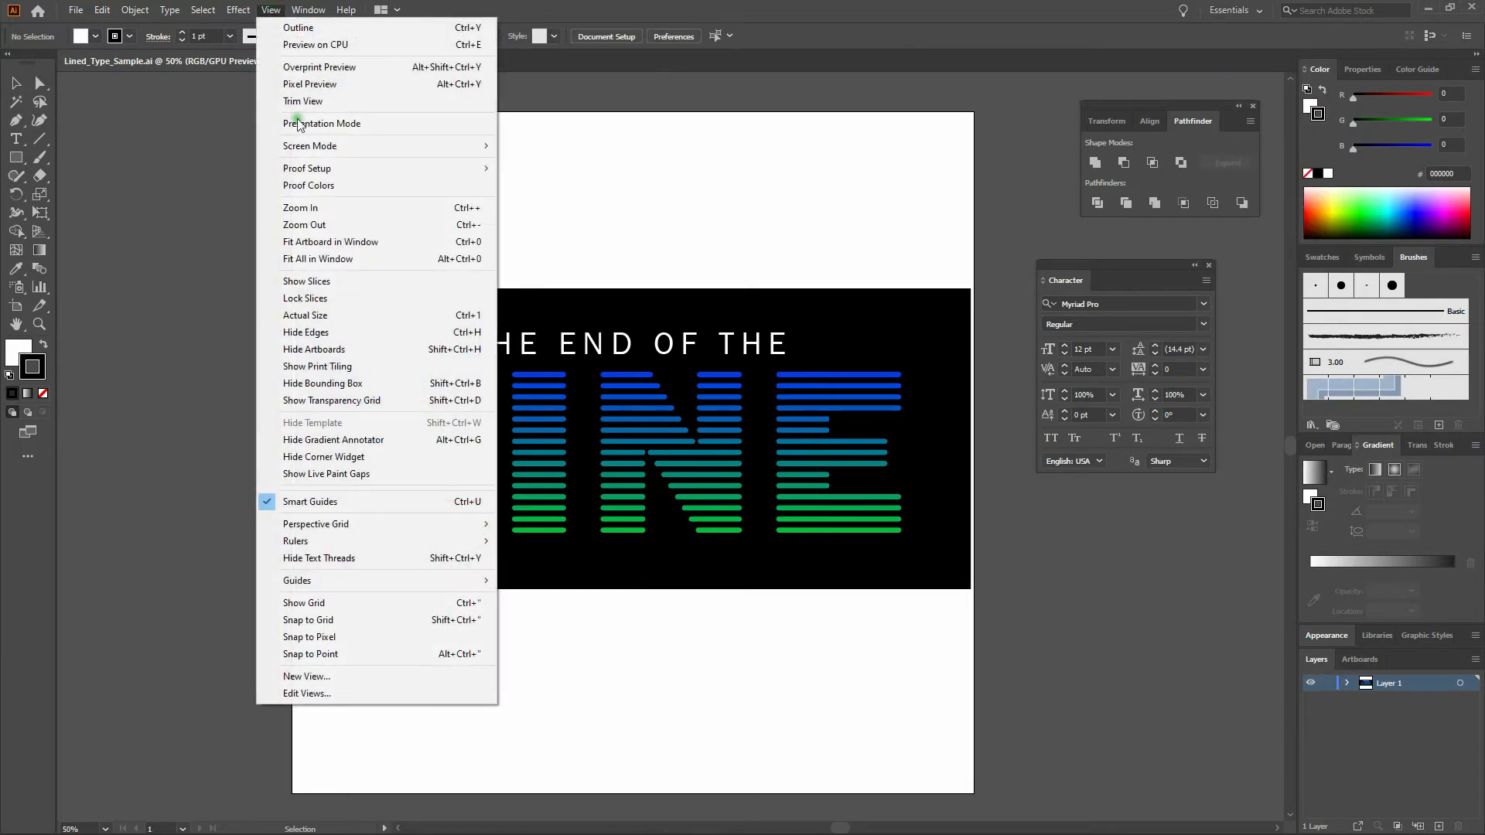
{"action": "left_click", "coordinate": [410, 503]}
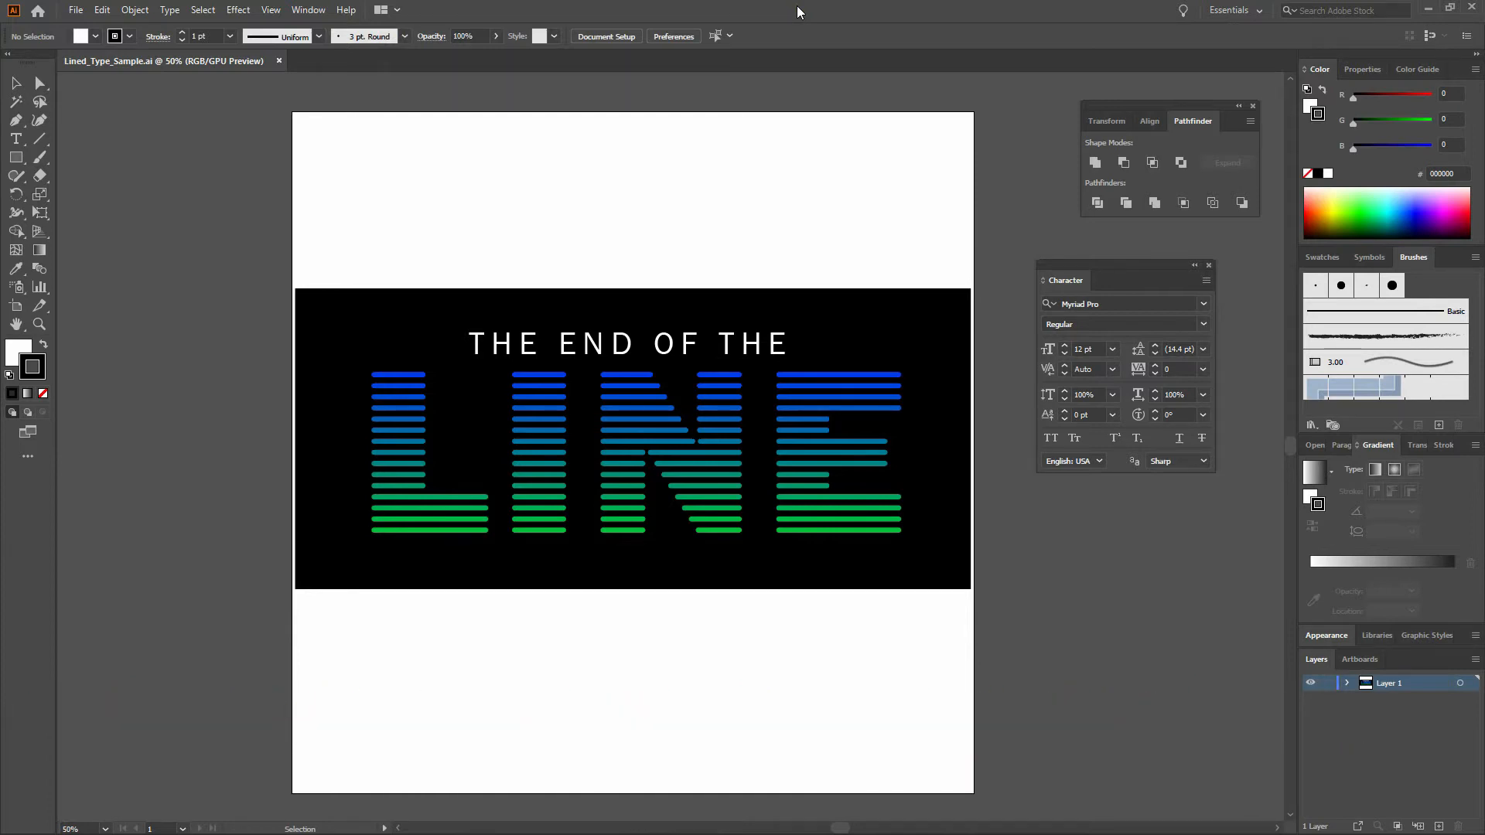
Step: Create a new 1000 x 1000 pt document in RGB color mode with one artboard
{"action": "key", "text": "ctrl+n"}
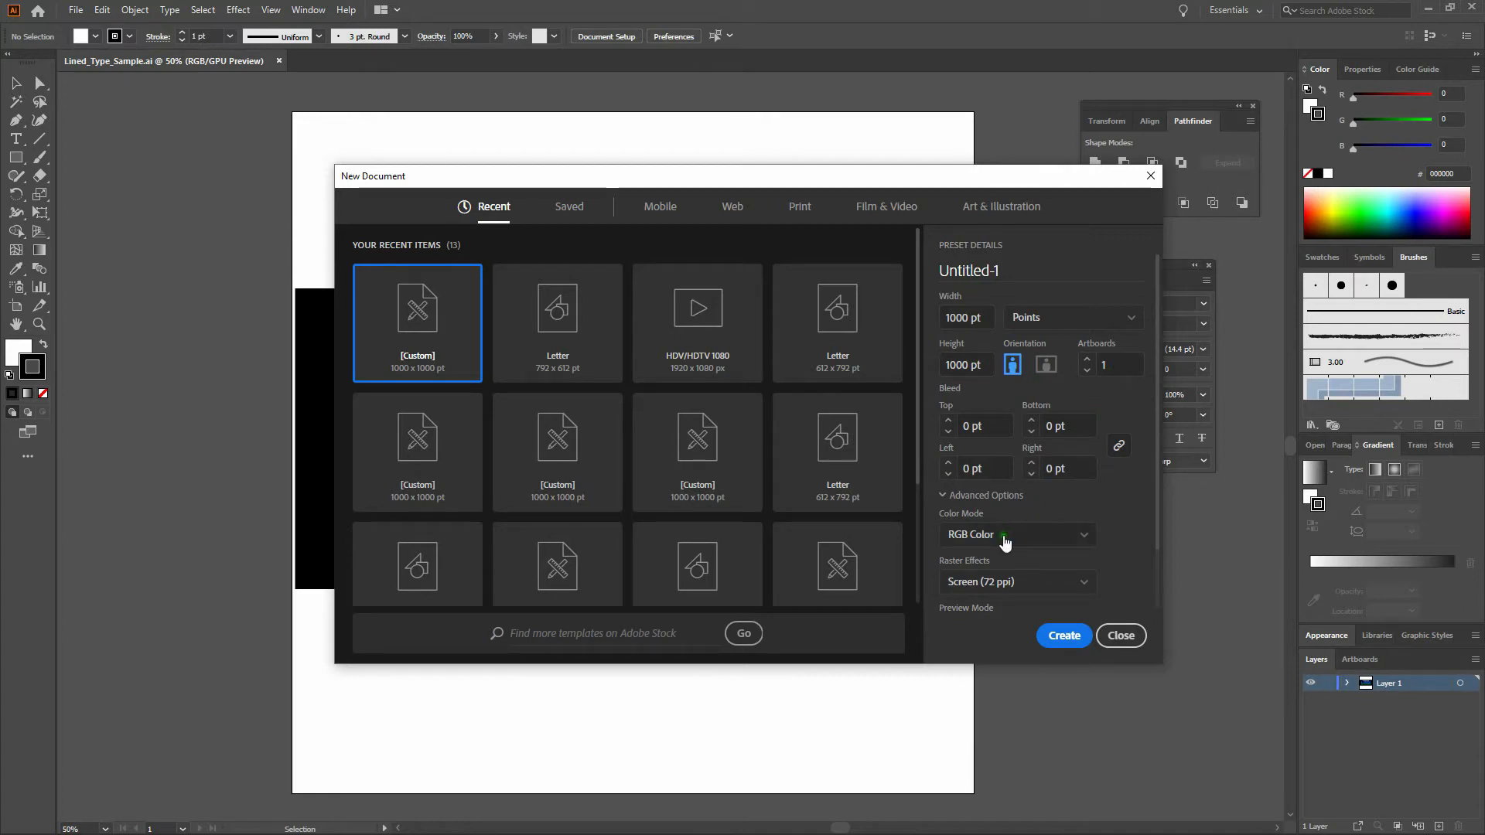
{"action": "left_click", "coordinate": [1064, 635]}
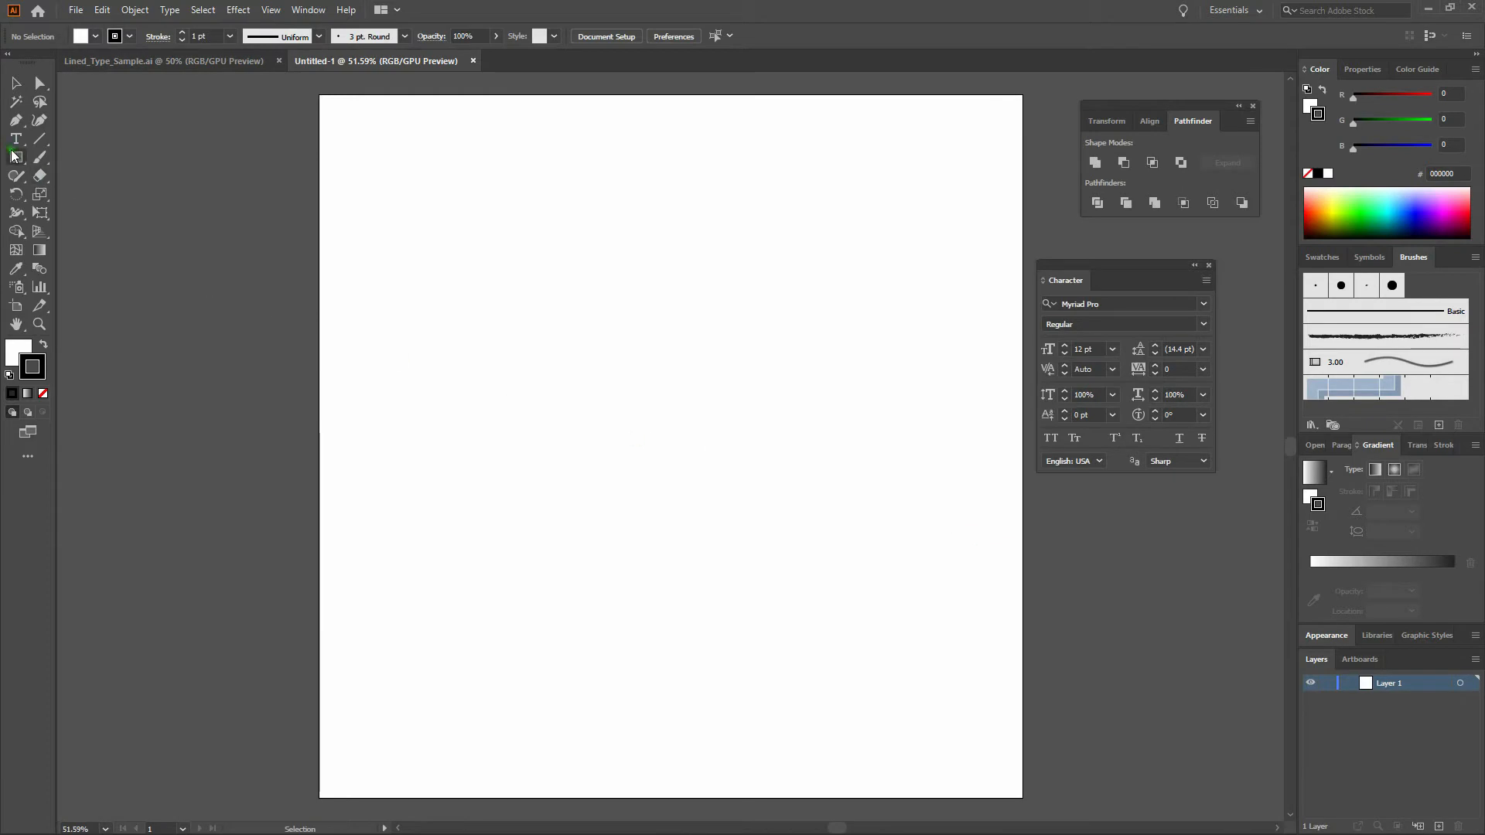
Step: Draw a 1000 x 1000 pt rectangle covering the whole artboard and give it a black fill with no stroke
{"action": "key", "text": "m"}
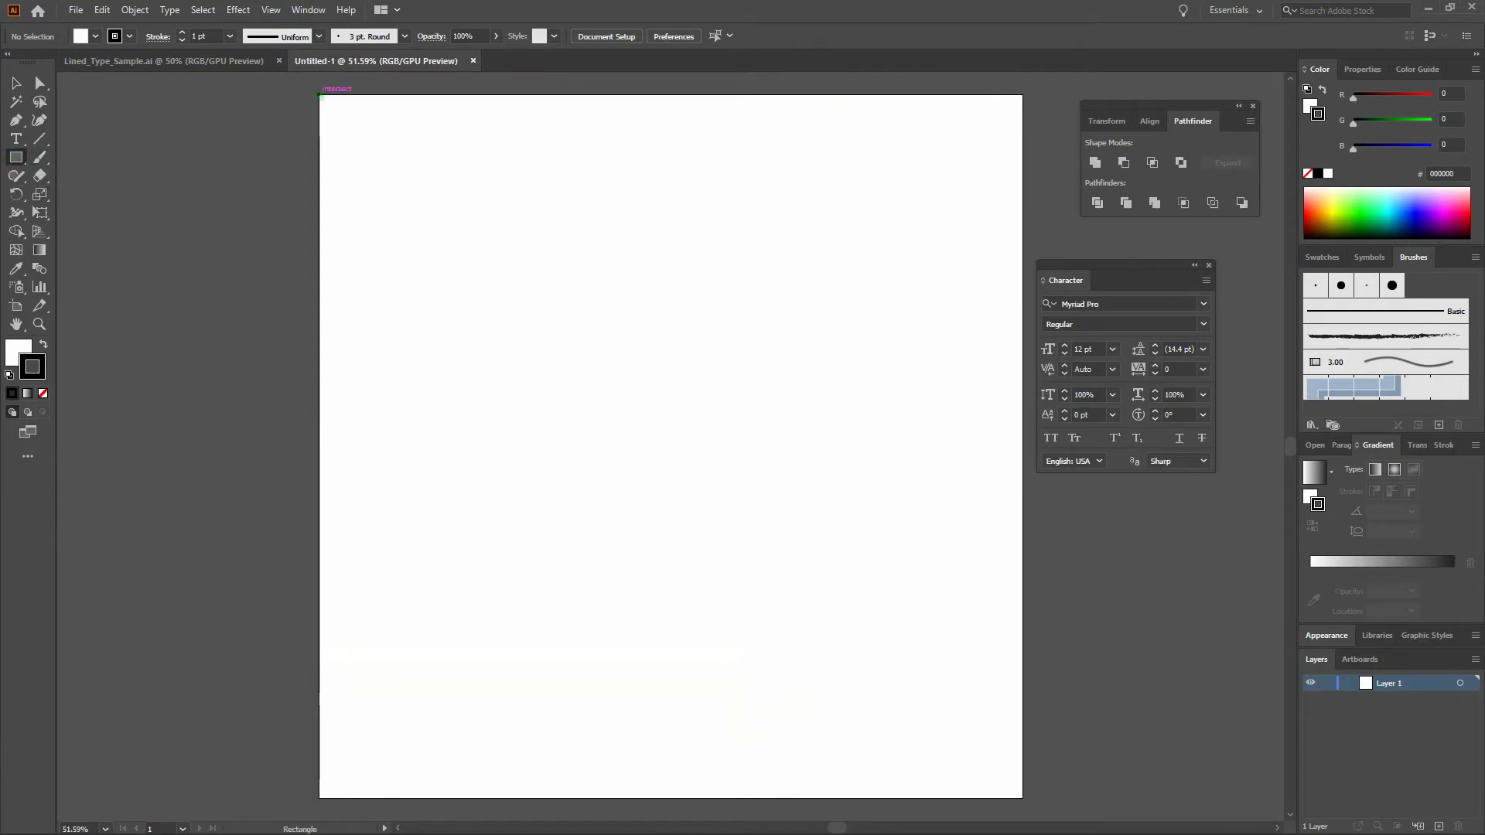
{"action": "left_click_drag", "start_coordinate": [321, 96], "coordinate": [1023, 798]}
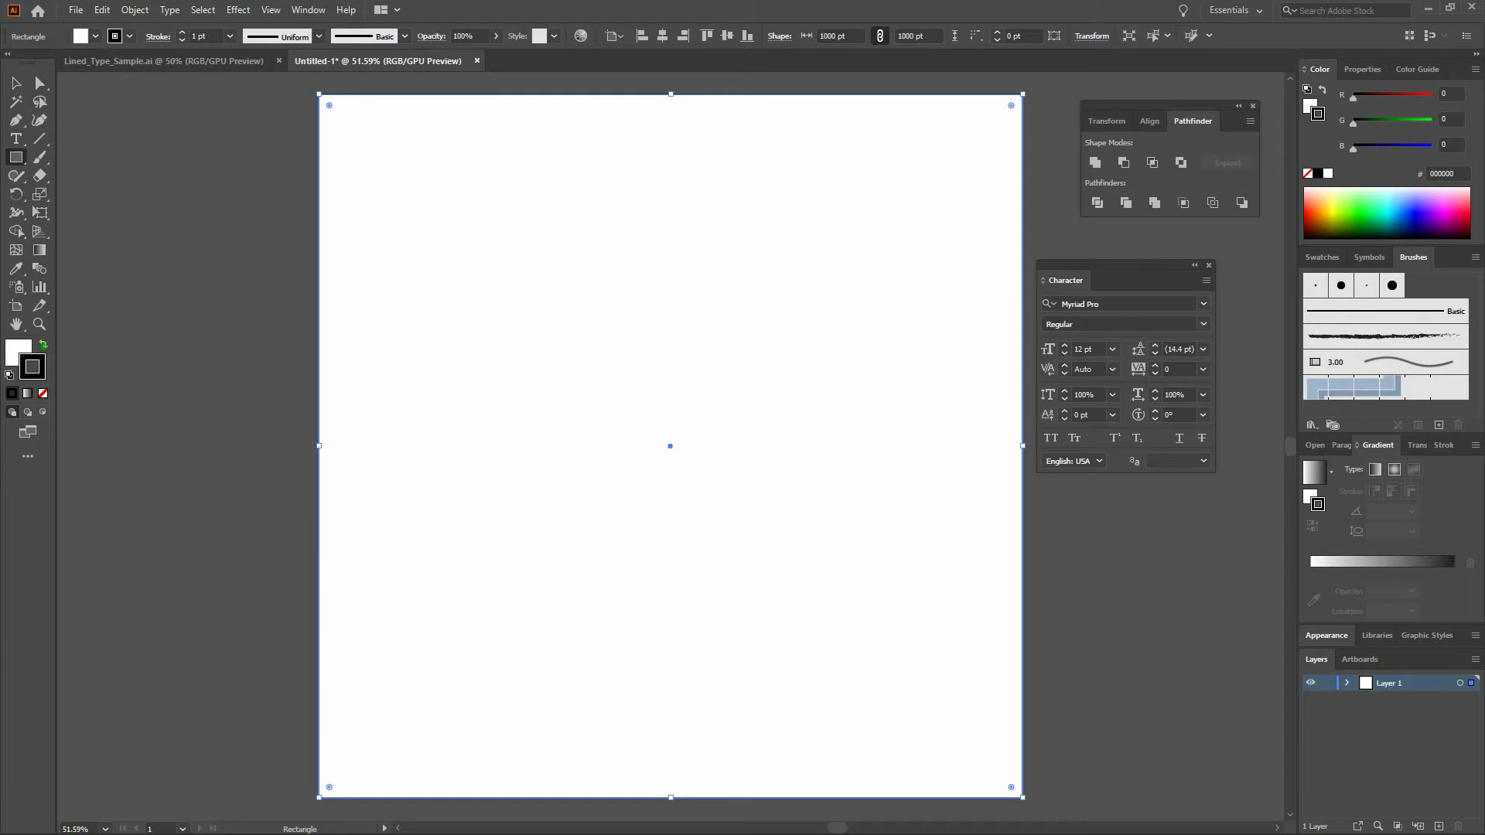
{"action": "left_click", "coordinate": [43, 345]}
{"action": "left_click", "coordinate": [43, 394]}
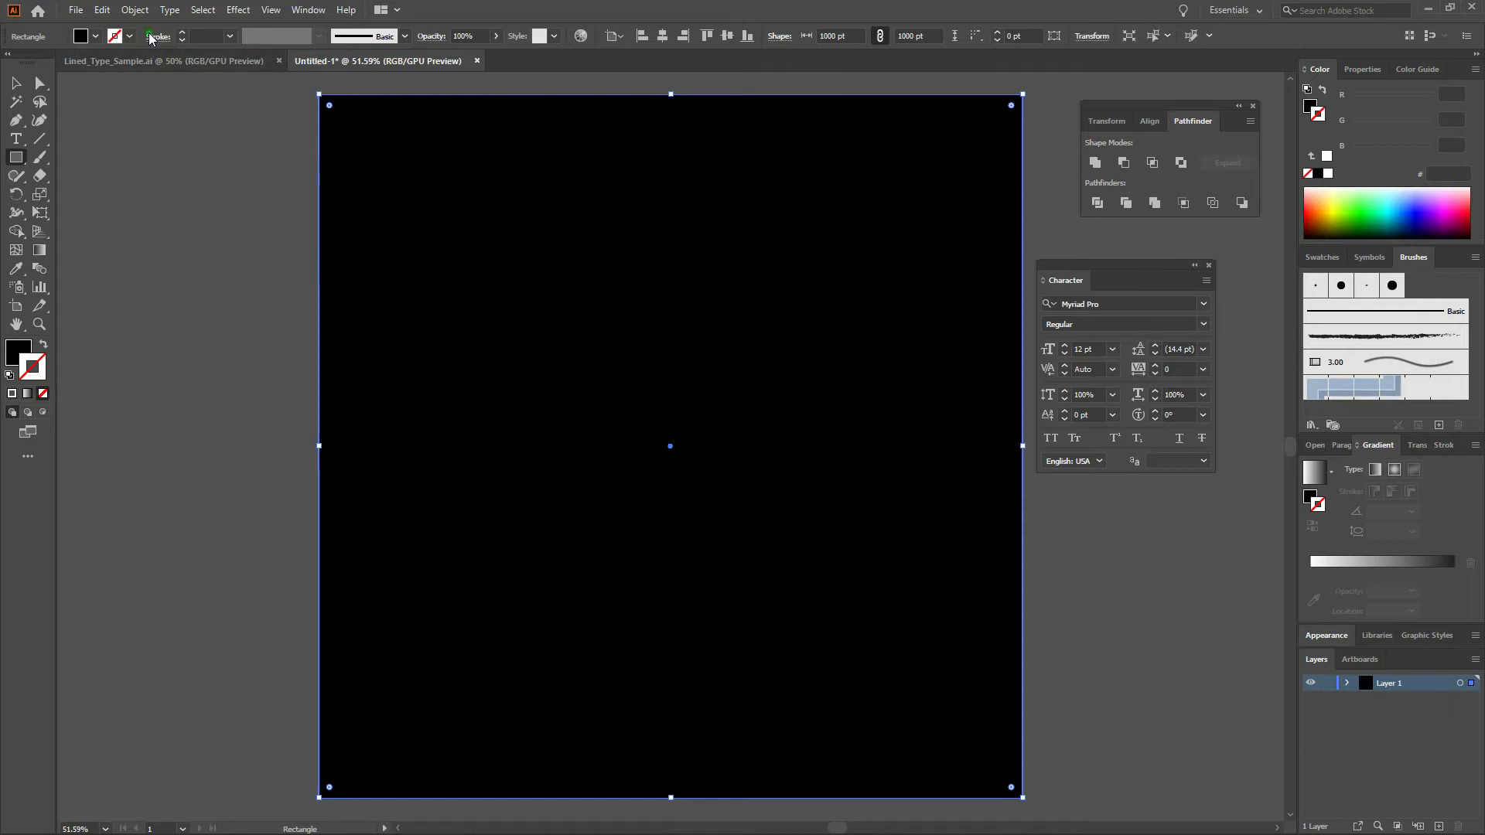
Step: Lock the selected black background rectangle
{"action": "left_click", "coordinate": [133, 9]}
{"action": "mouse_move", "coordinate": [155, 118]}
{"action": "left_click", "coordinate": [341, 120]}
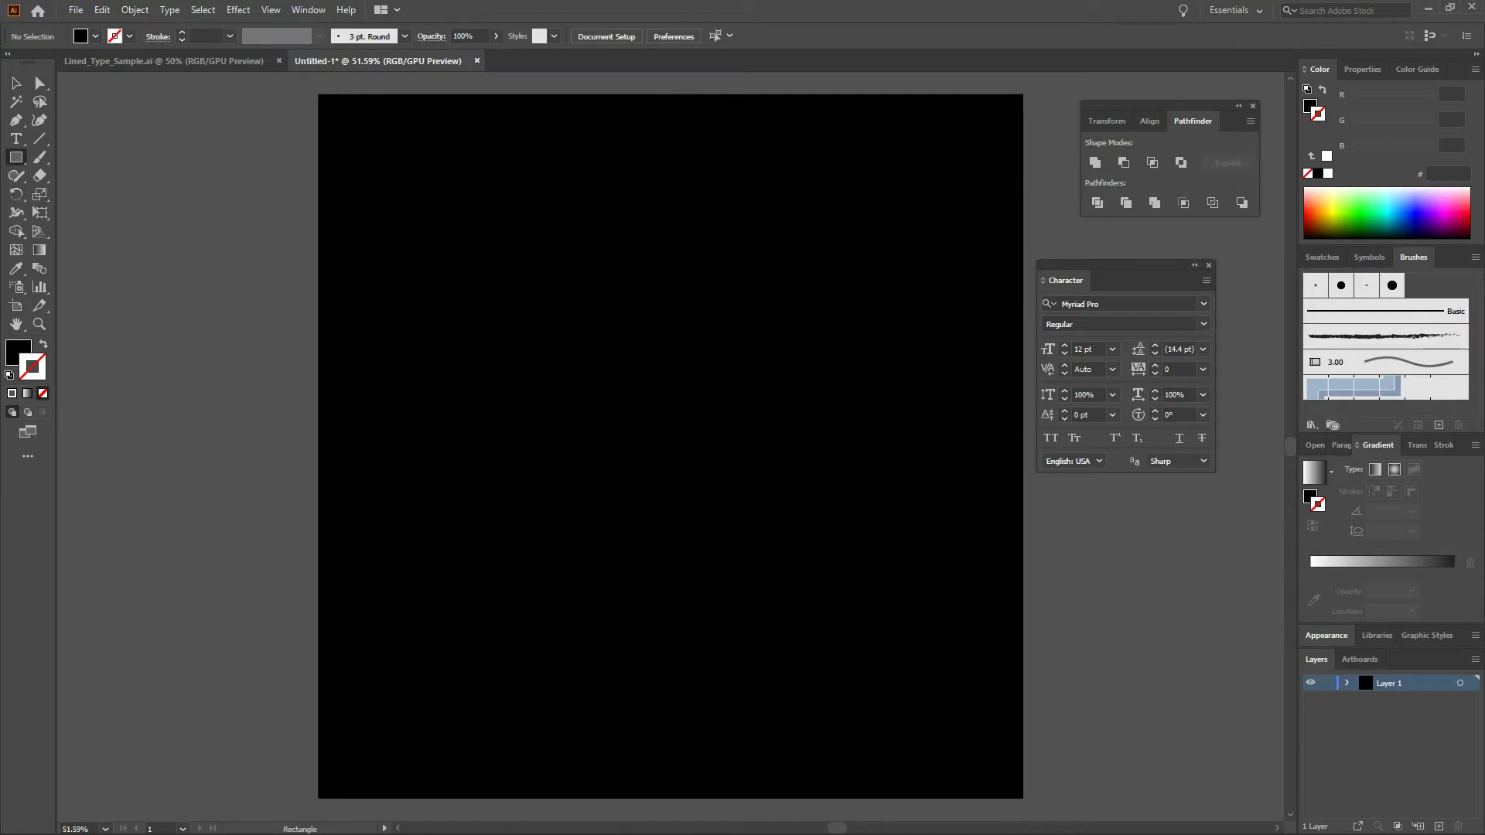
Step: Add point text reading "line" on the black background with the red fill D60303
{"action": "left_click", "coordinate": [16, 140]}
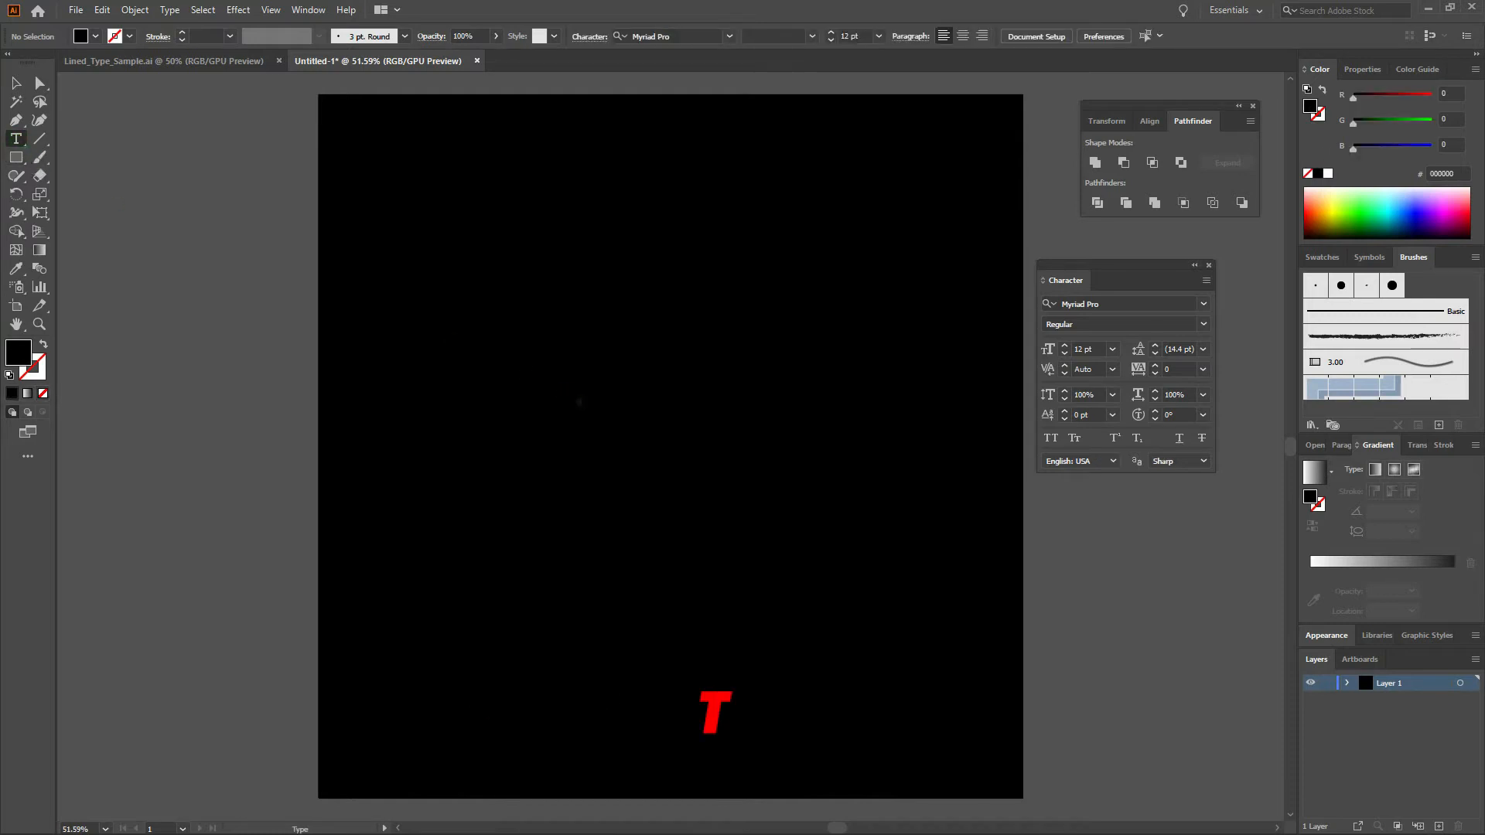
{"action": "left_click", "coordinate": [577, 384]}
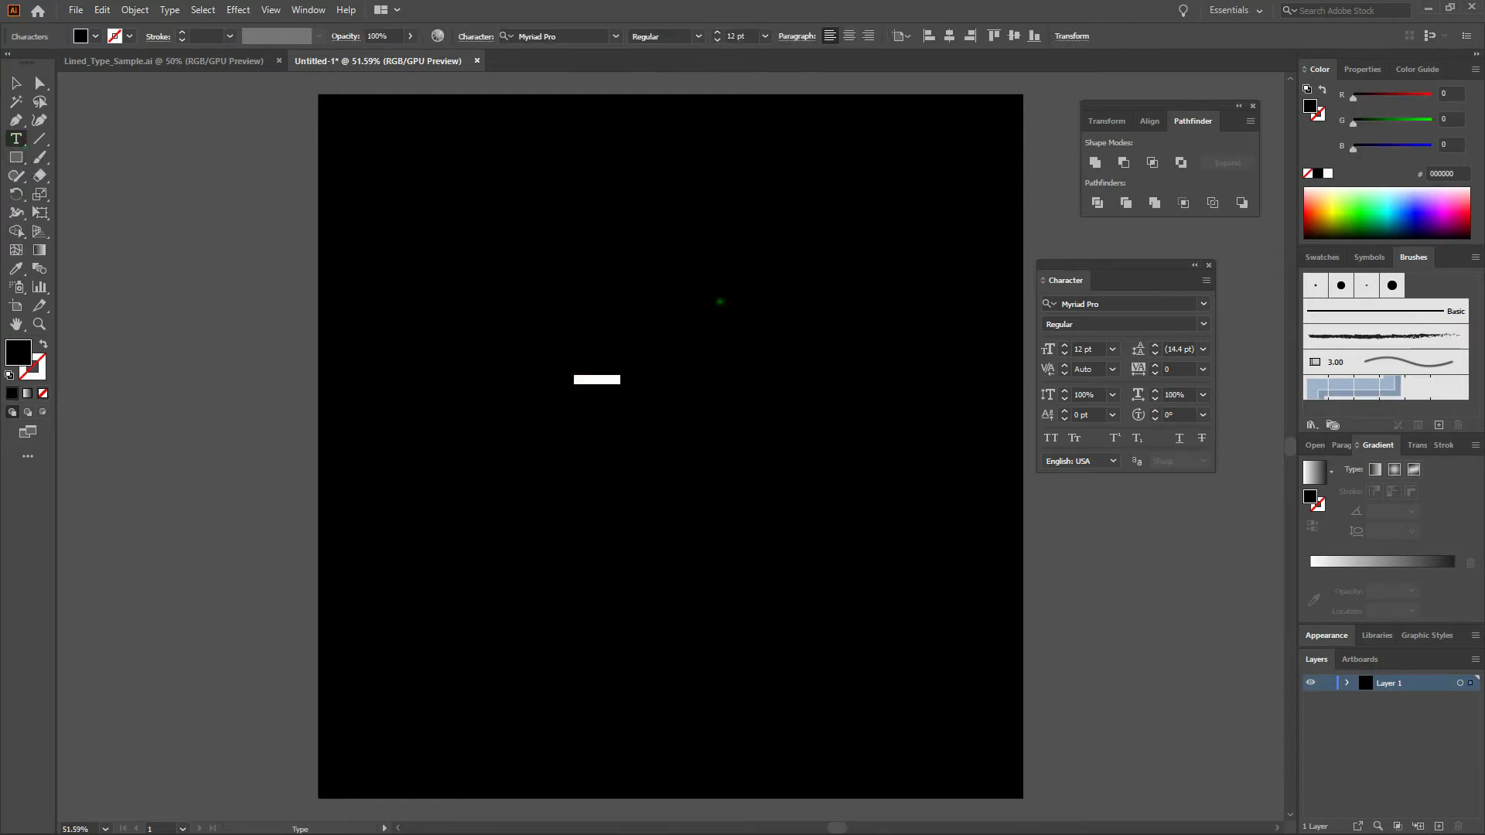
{"action": "double_click", "coordinate": [18, 353]}
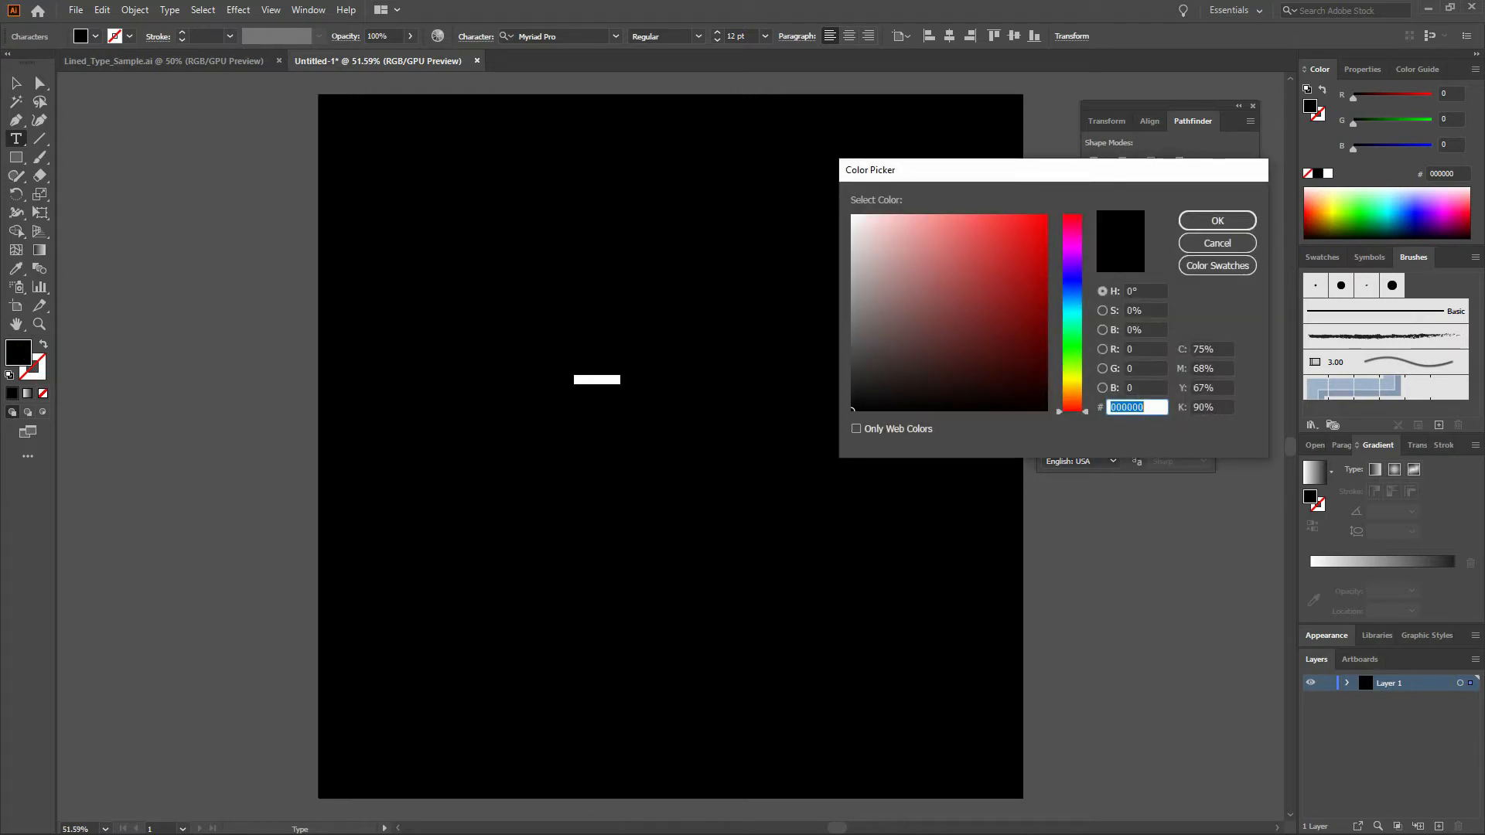
{"action": "left_click", "coordinate": [1045, 246]}
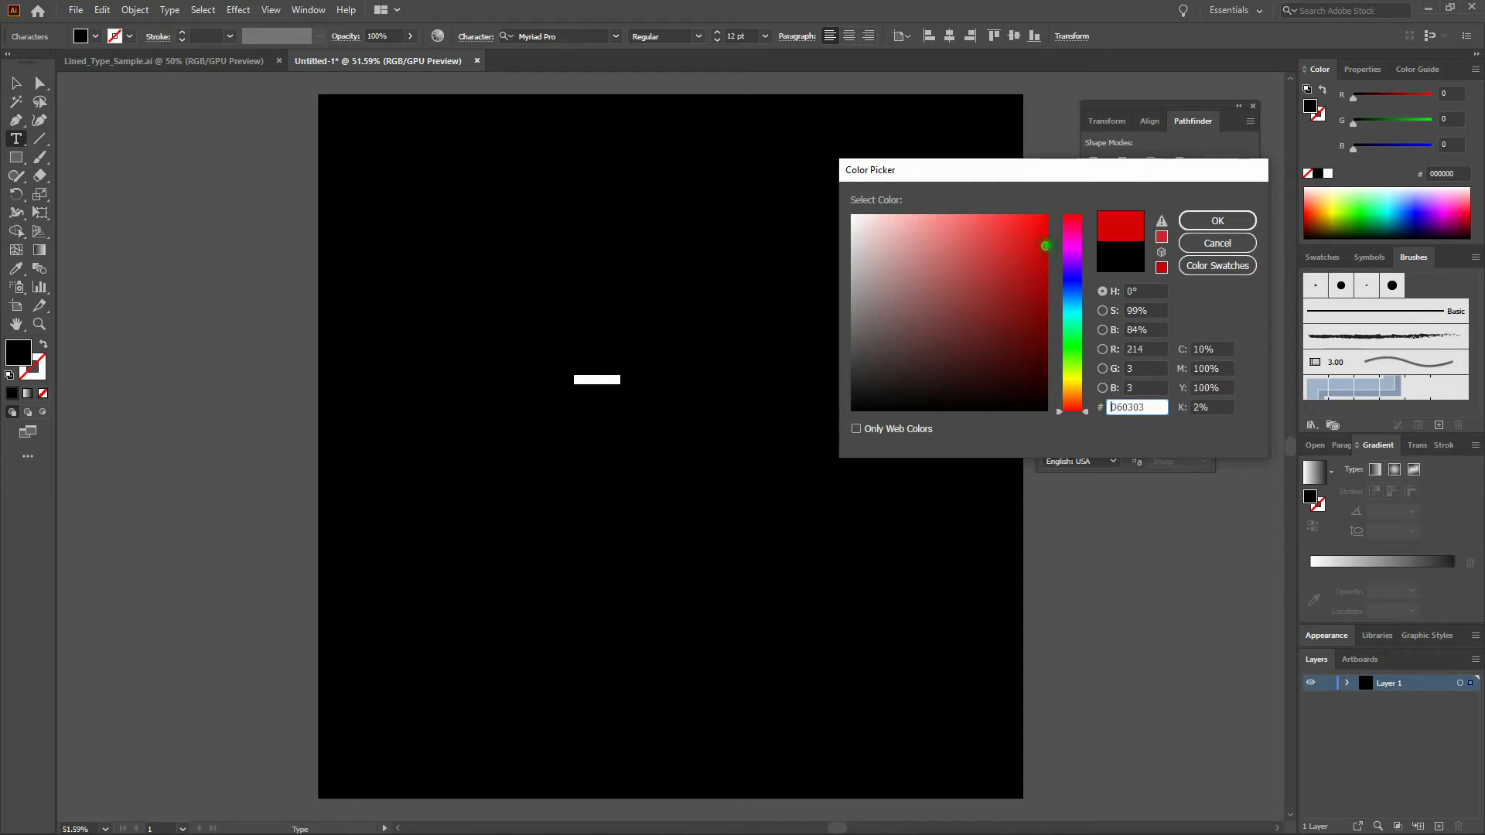
{"action": "left_click", "coordinate": [1222, 218]}
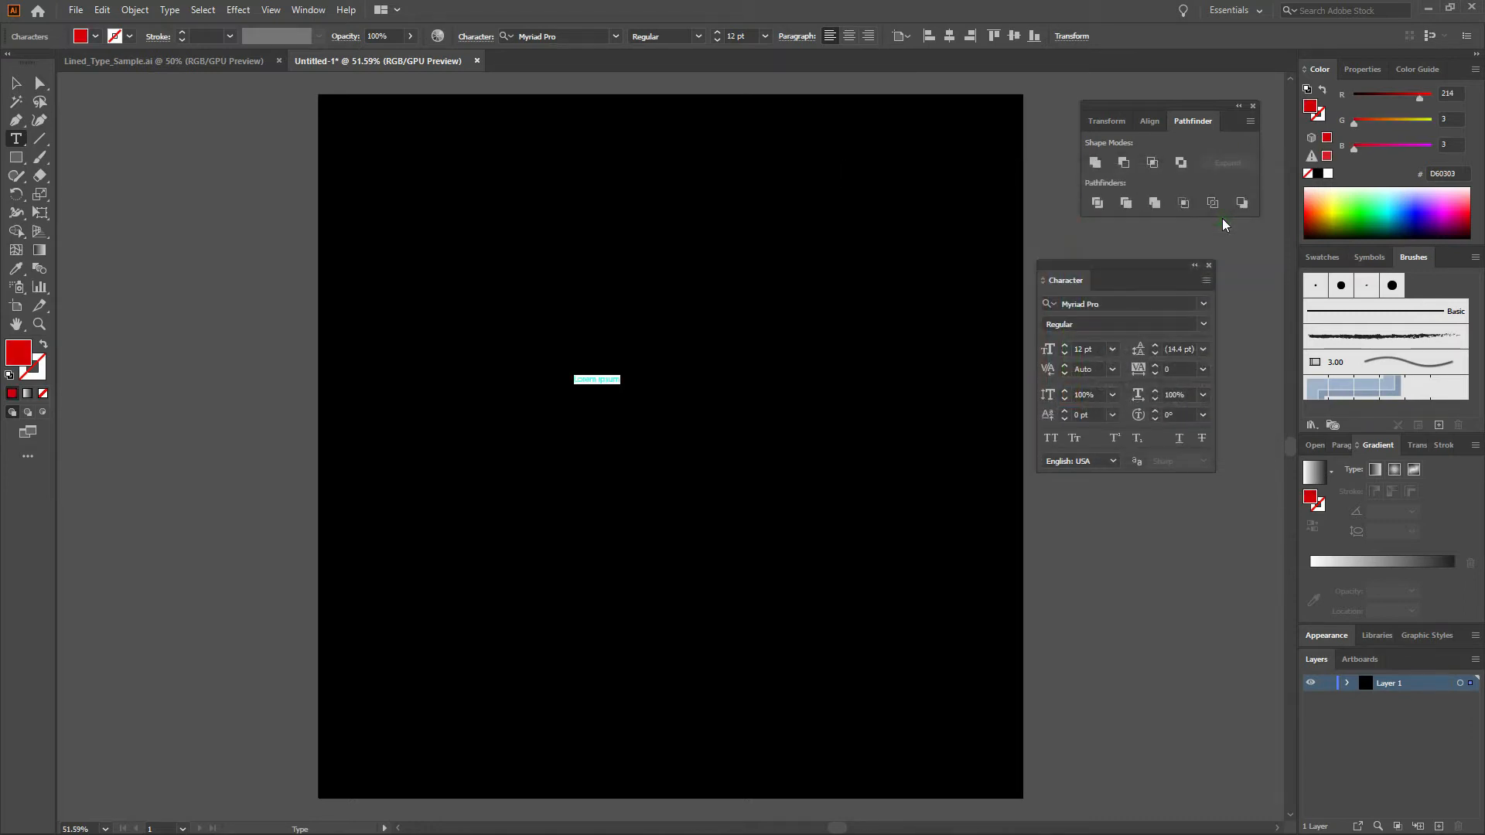
{"action": "type", "text": "lin"}
Step: Set the font of the whole word "line" to Franklin Gothic Heavy
{"action": "key", "text": "ctrl+a"}
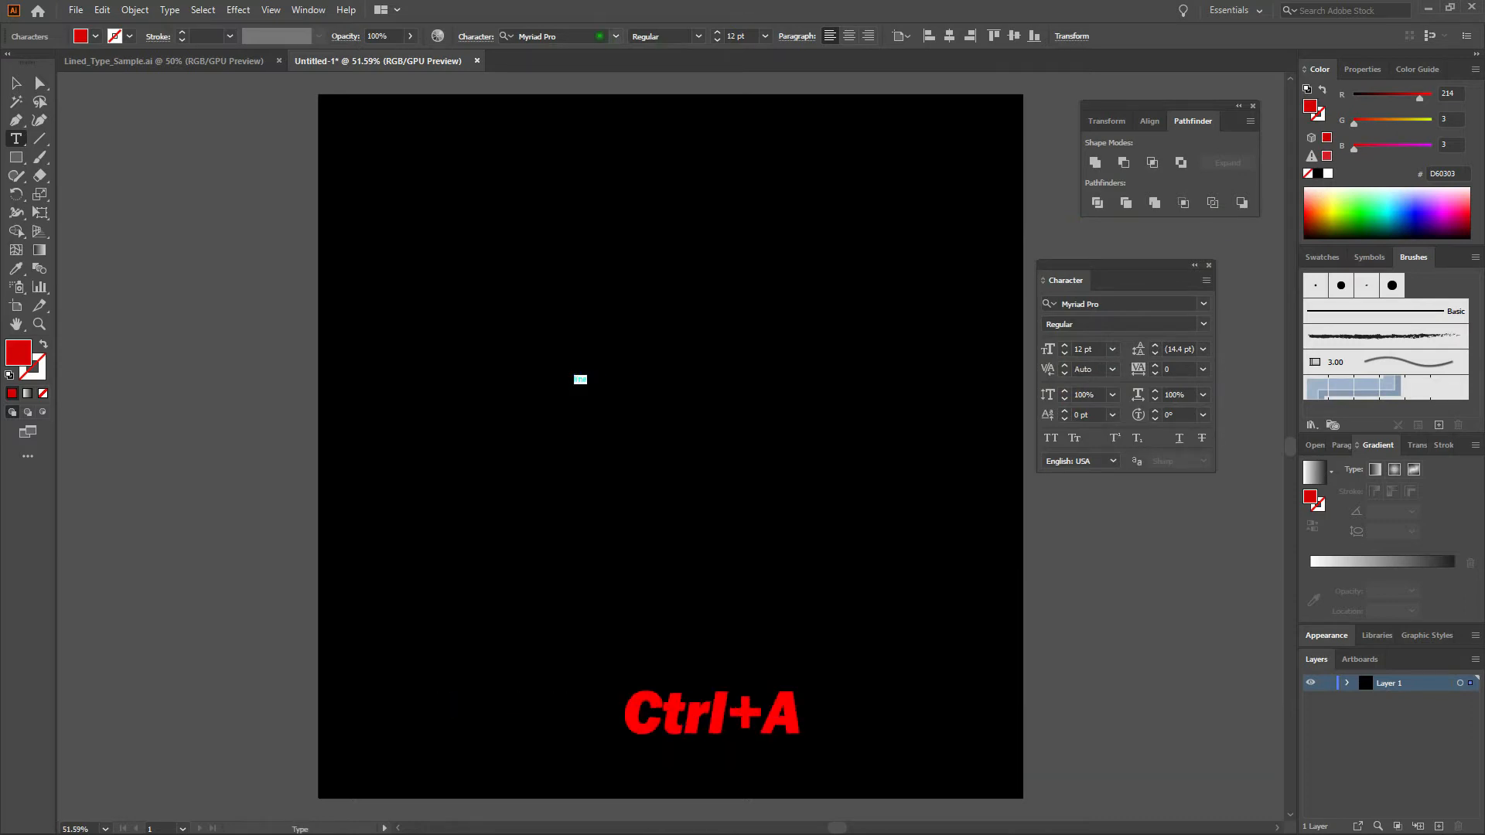
{"action": "left_click", "coordinate": [555, 36]}
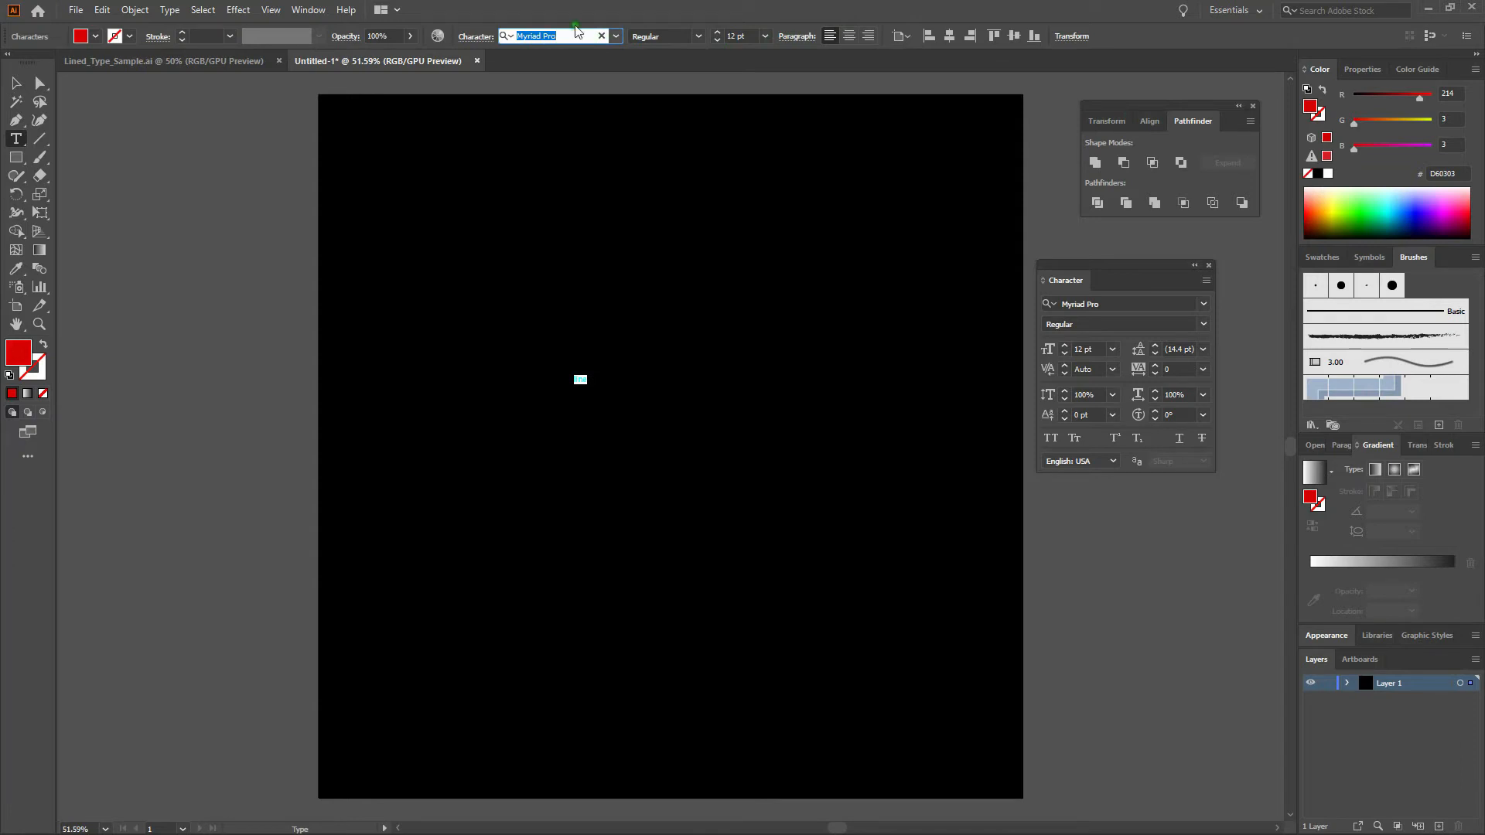
{"action": "left_click", "coordinate": [308, 11]}
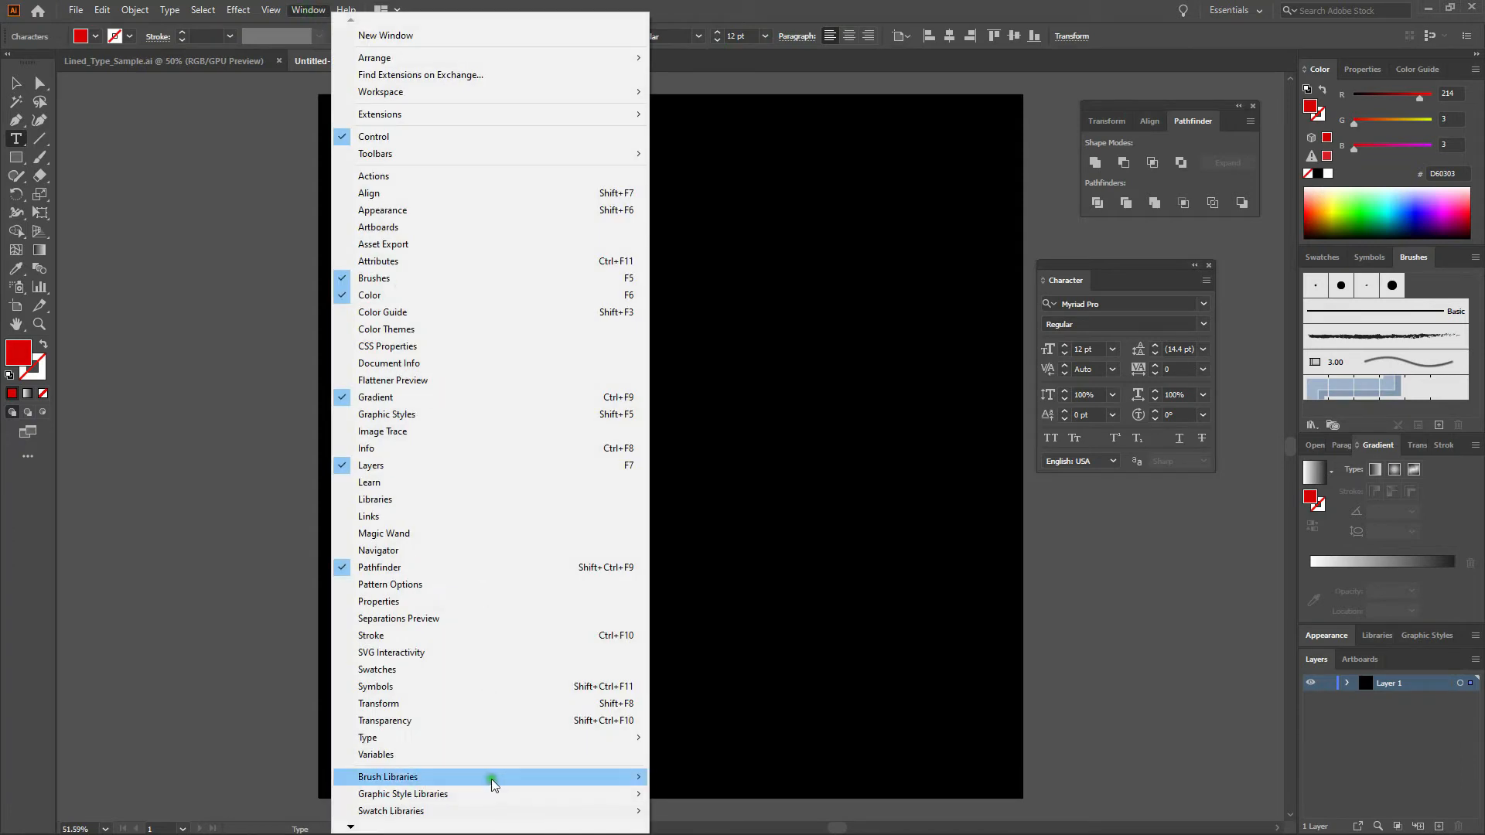
{"action": "mouse_move", "coordinate": [497, 739]}
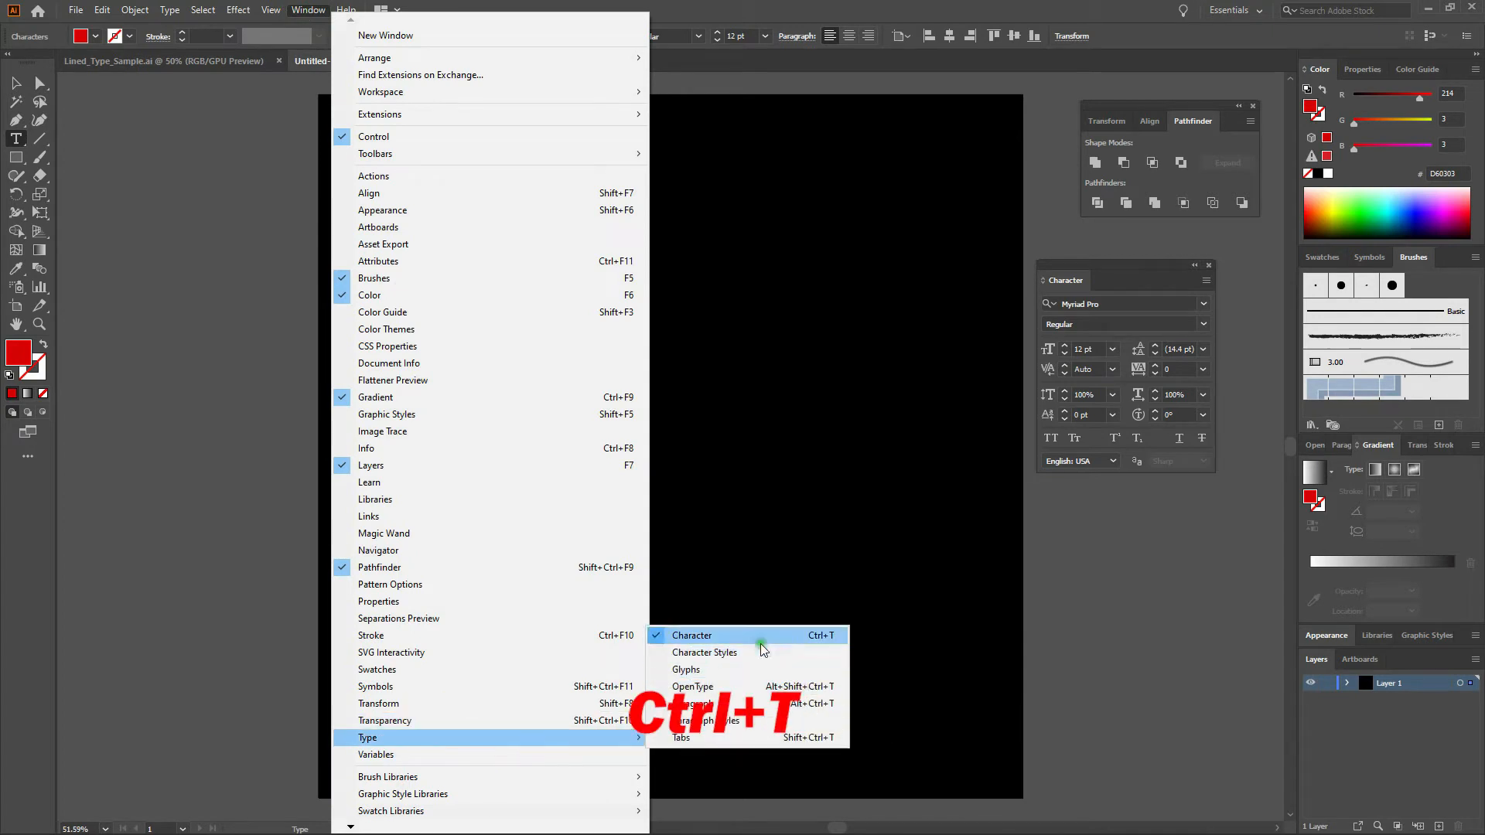
{"action": "left_click", "coordinate": [864, 7]}
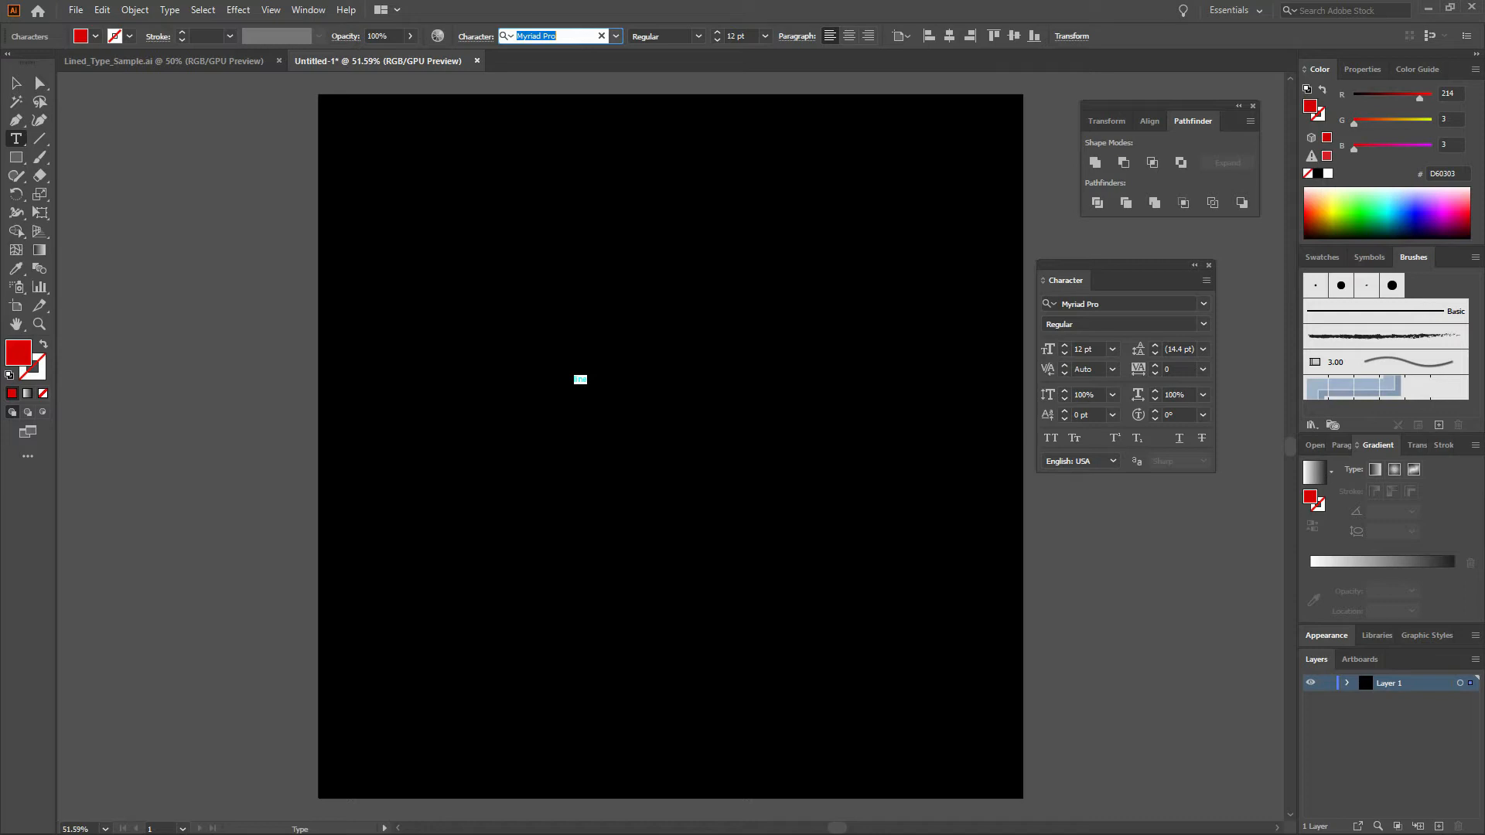
{"action": "type", "text": "frank"}
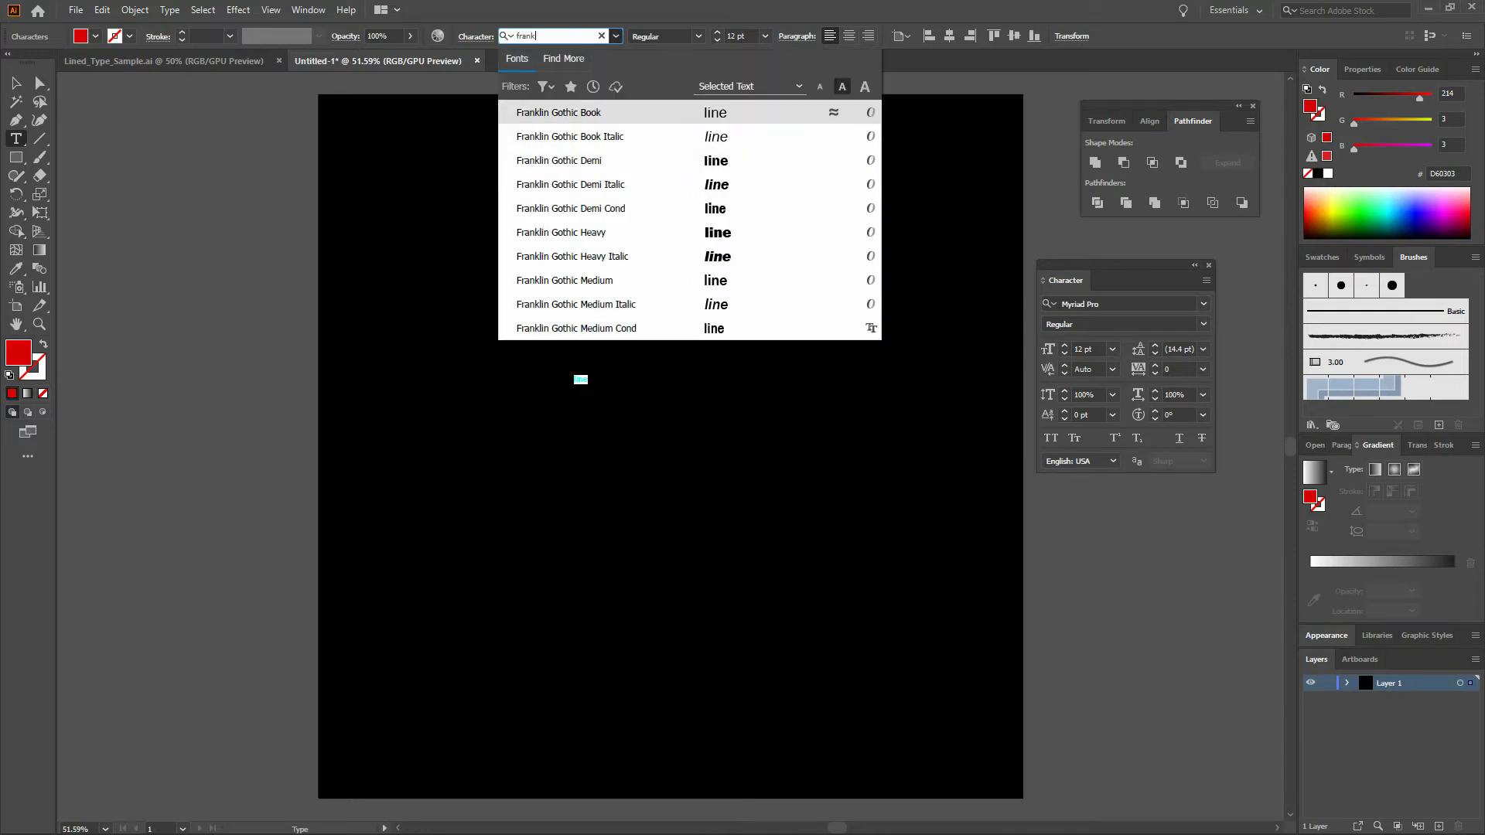
{"action": "key", "text": "Down"}
{"action": "key", "text": "Down"}
{"action": "key", "text": "Down"}
{"action": "key", "text": "Down"}
{"action": "key", "text": "Down"}
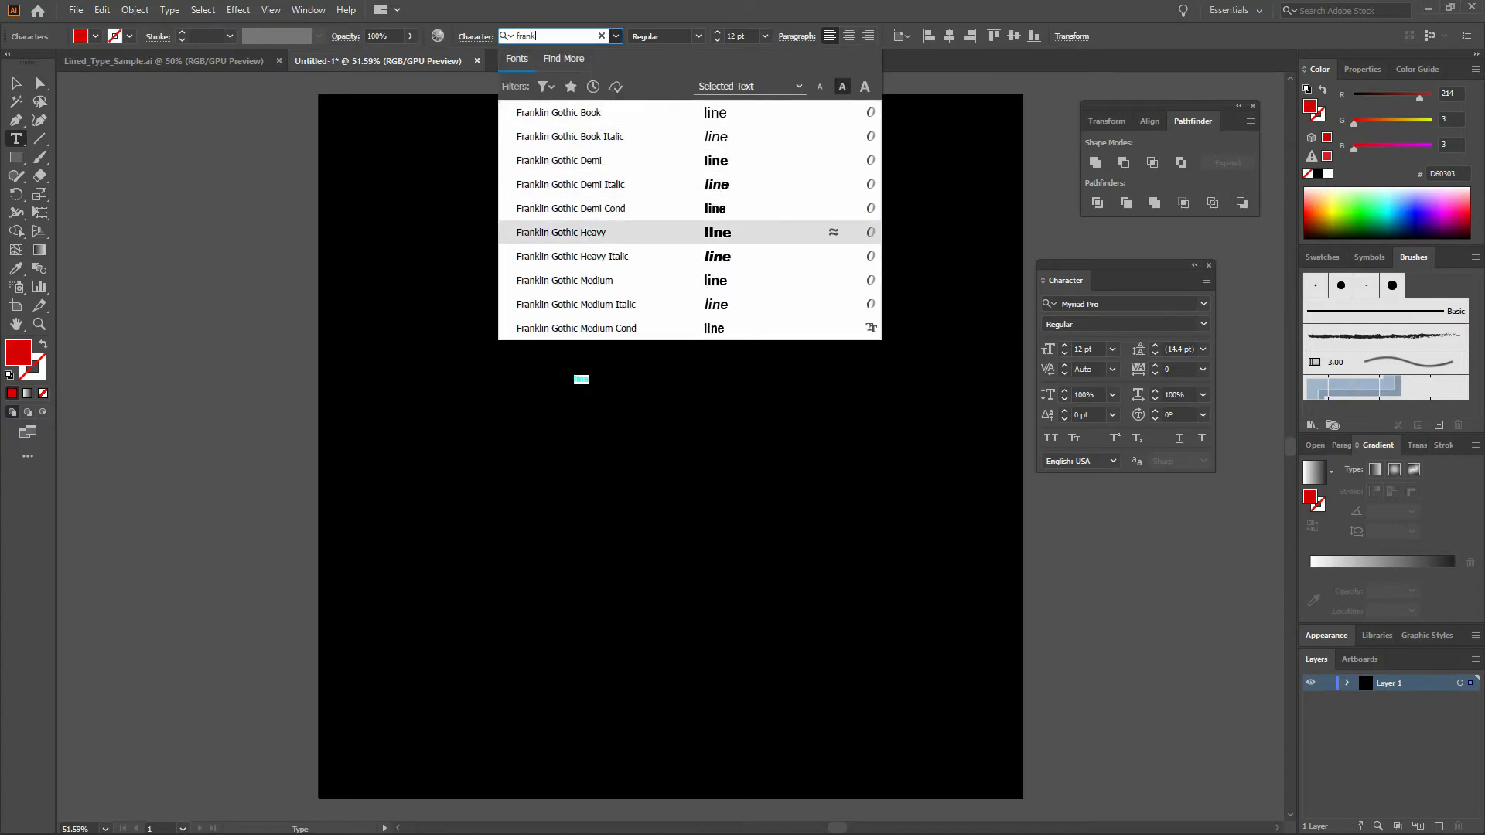
{"action": "key", "text": "Return"}
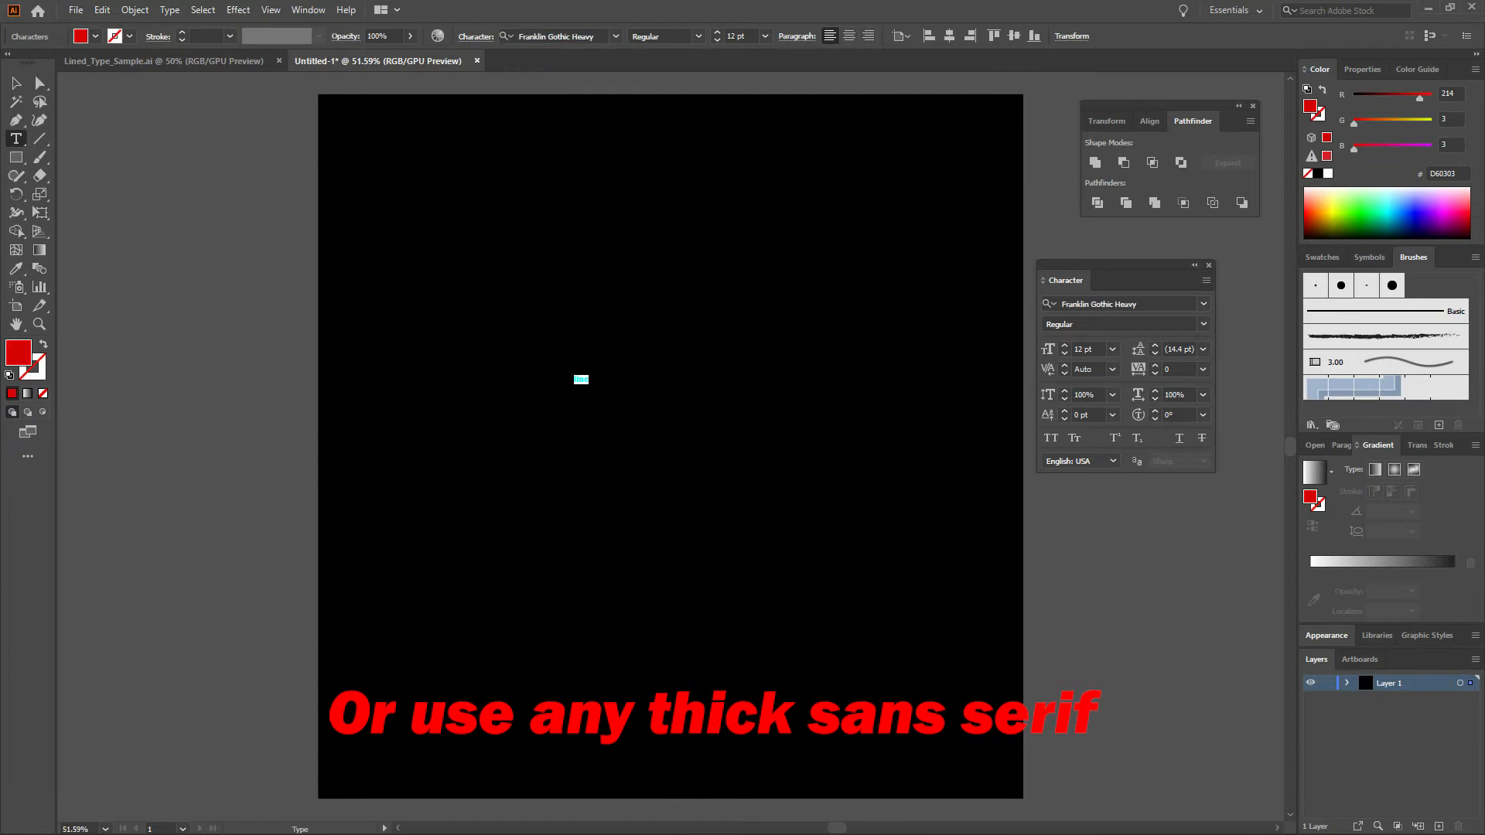
Step: Set the font size of the selected word to 350 pt
{"action": "left_click", "coordinate": [744, 35]}
{"action": "left_click_drag", "start_coordinate": [753, 36], "coordinate": [700, 37]}
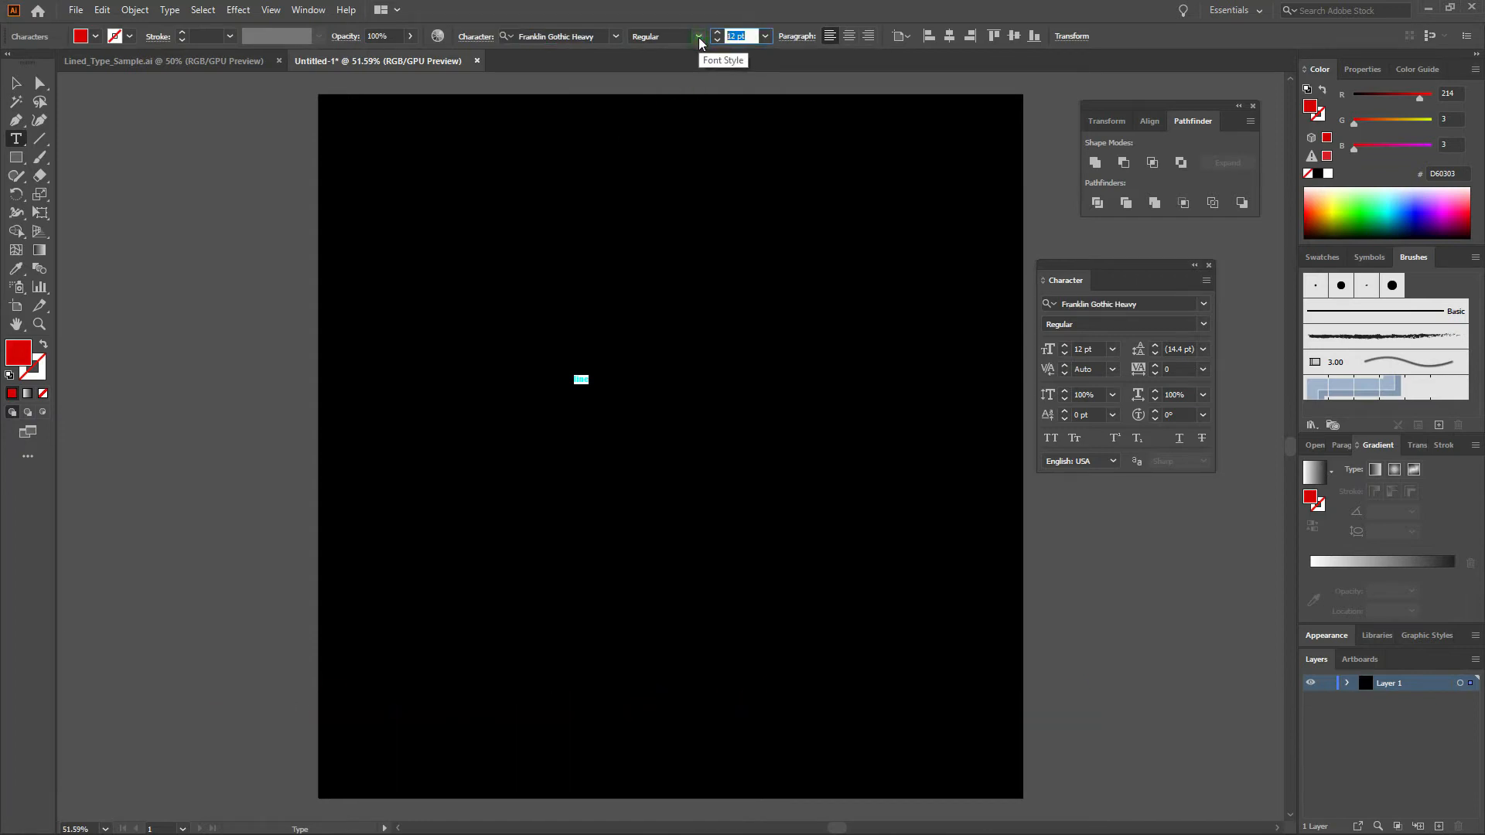
{"action": "type", "text": "350"}
{"action": "key", "text": "Tab"}
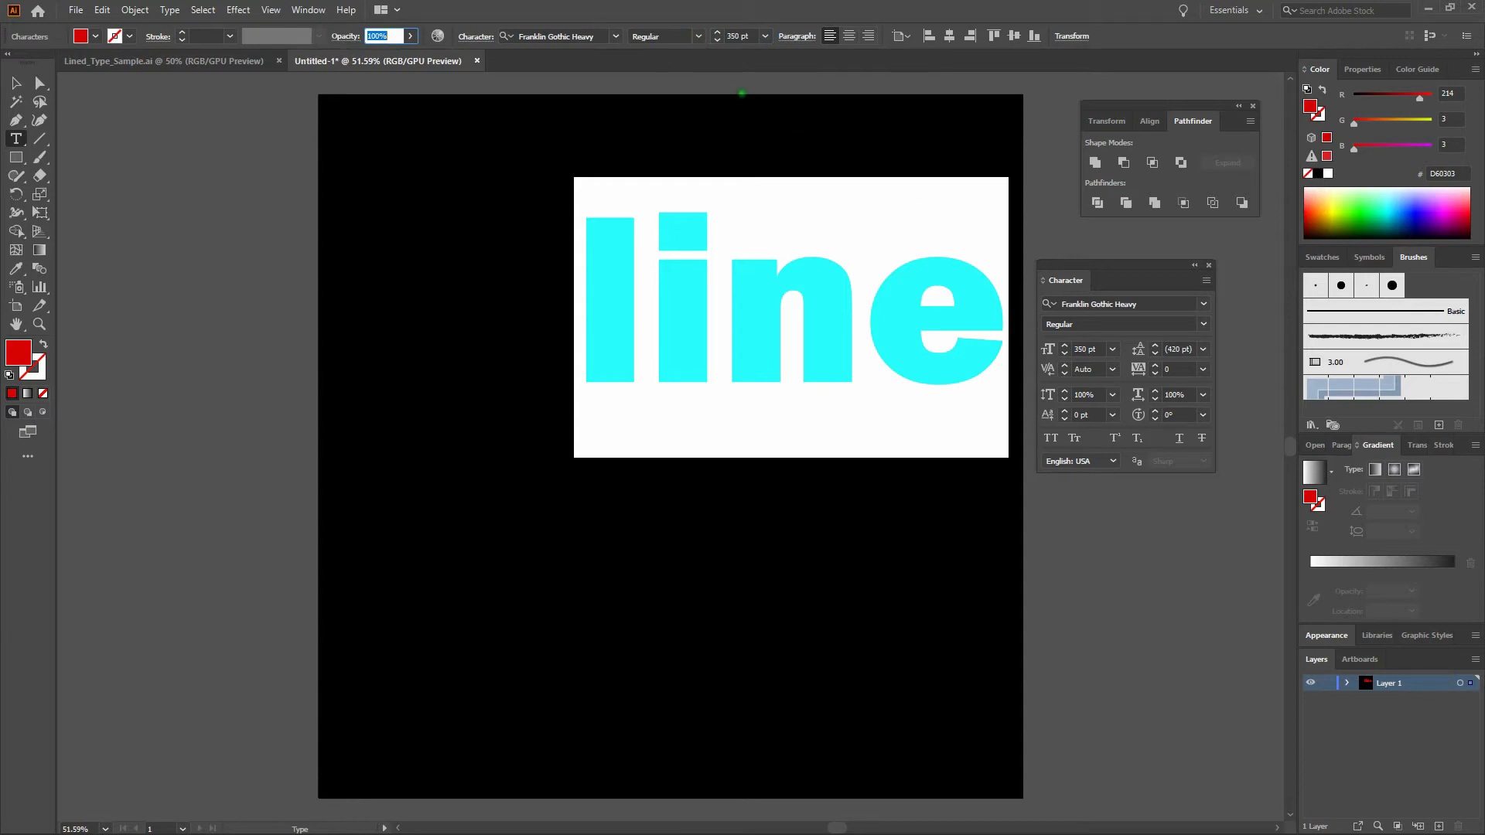
Step: Set the word's tracking to 50 and apply All Caps to it
{"action": "left_click", "coordinate": [1176, 369]}
{"action": "type", "text": "50"}
{"action": "key", "text": "Tab"}
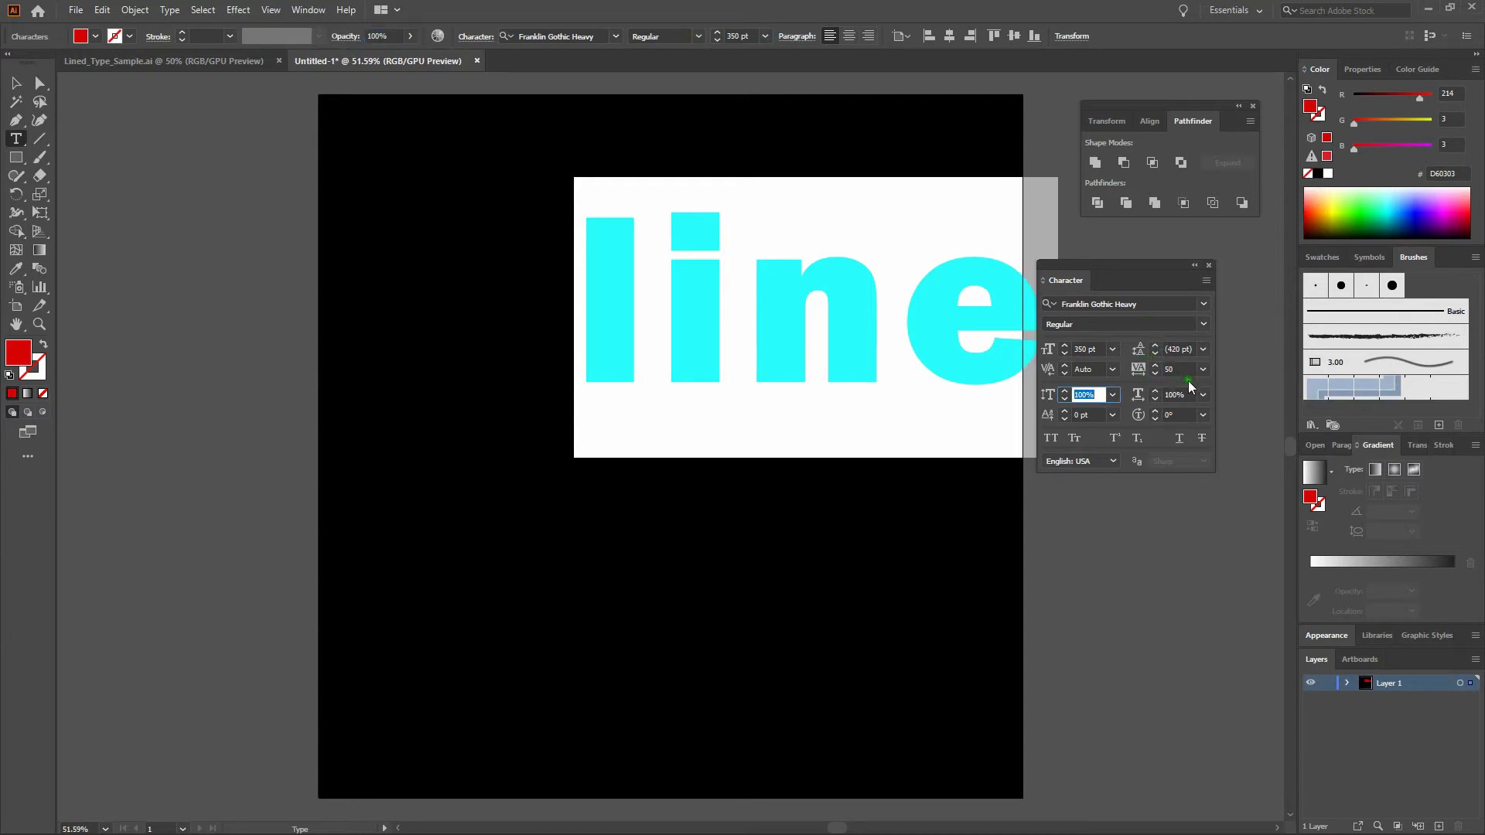
{"action": "left_click", "coordinate": [1207, 281]}
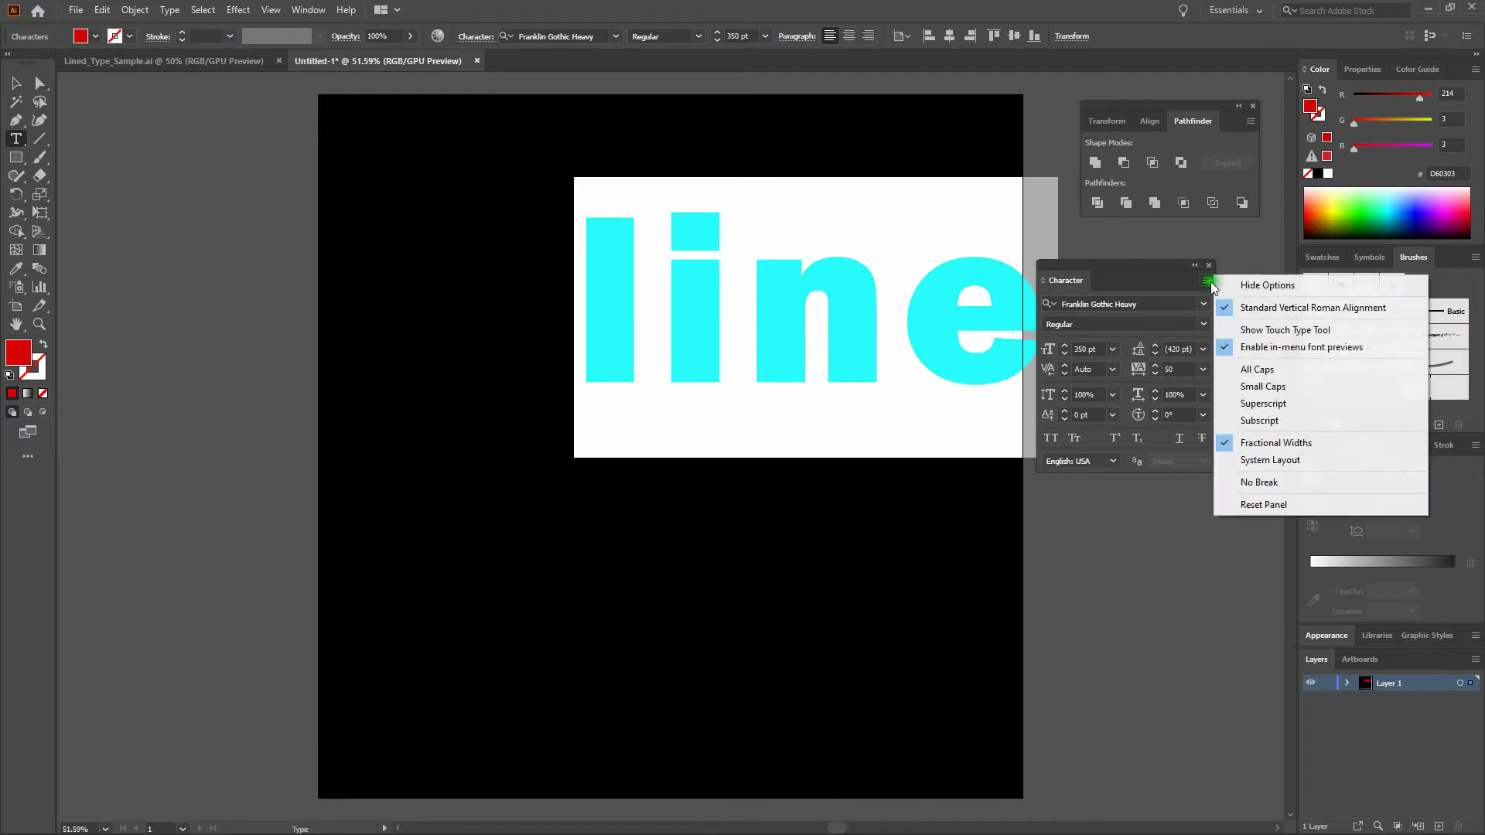
{"action": "left_click", "coordinate": [1270, 370]}
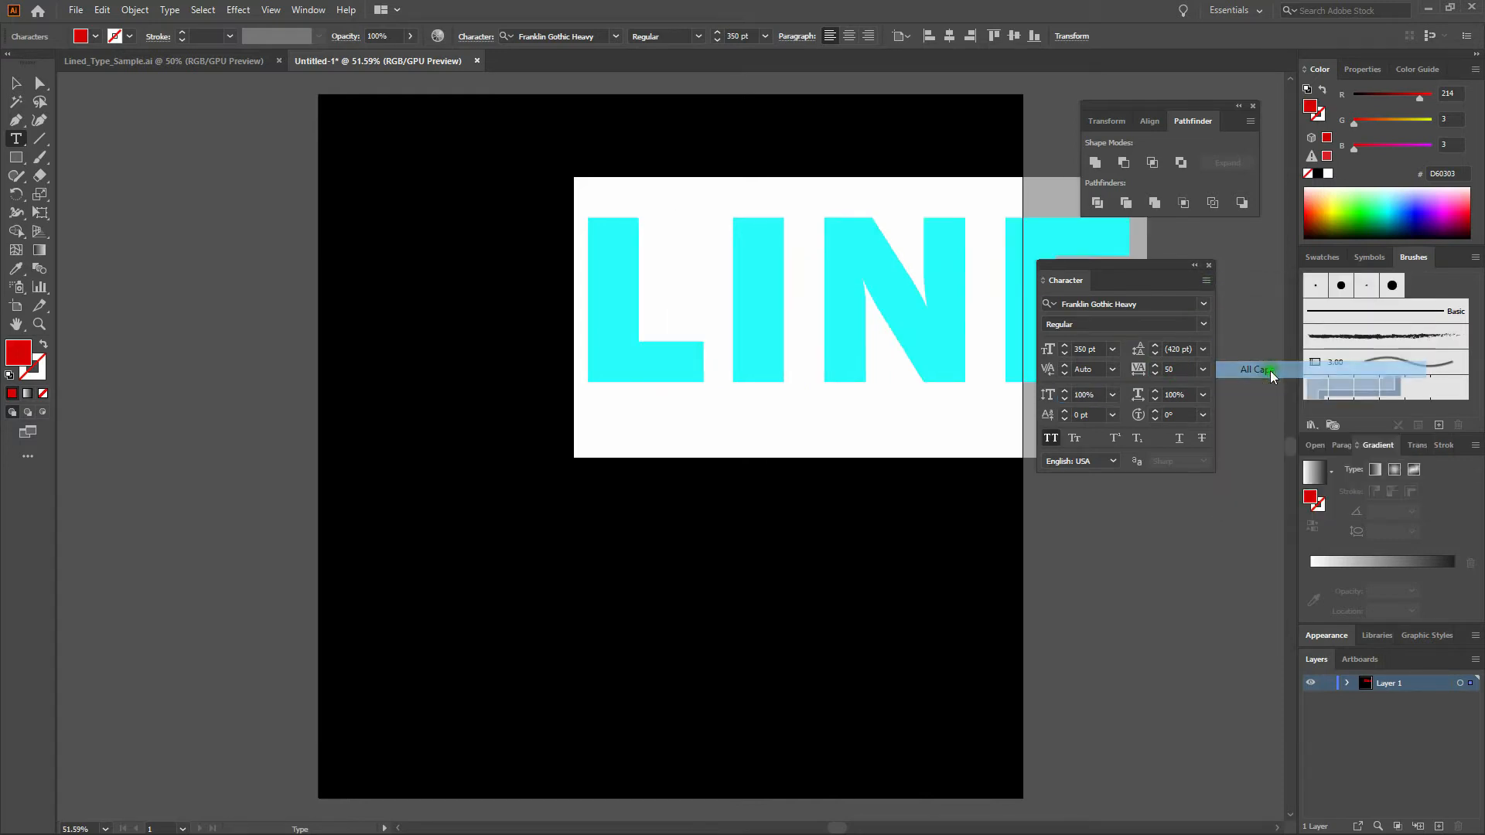
Step: Center the text object horizontally and vertically on the artboard
{"action": "left_click", "coordinate": [19, 87]}
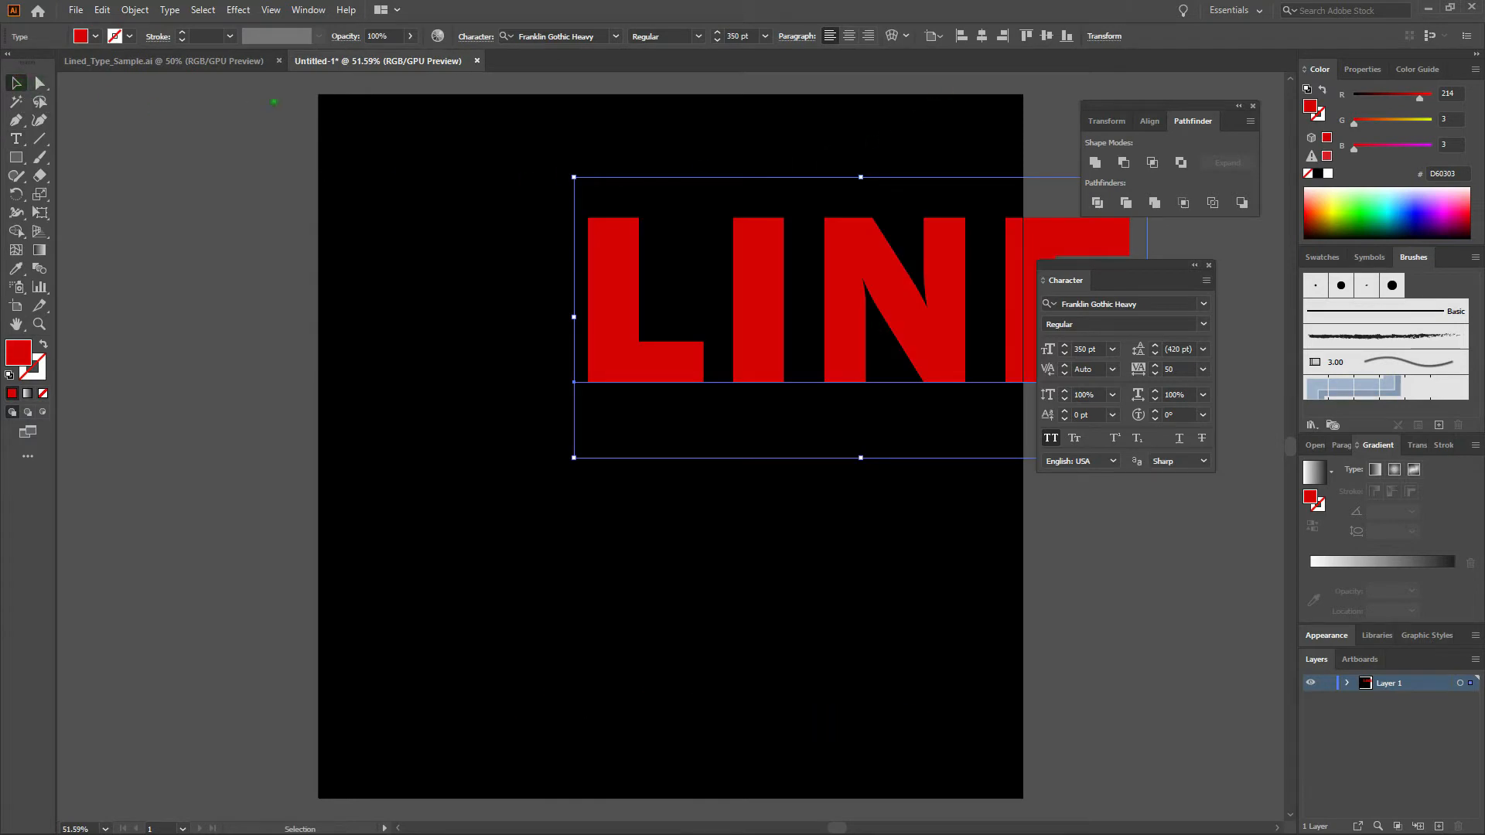
{"action": "left_click", "coordinate": [982, 35]}
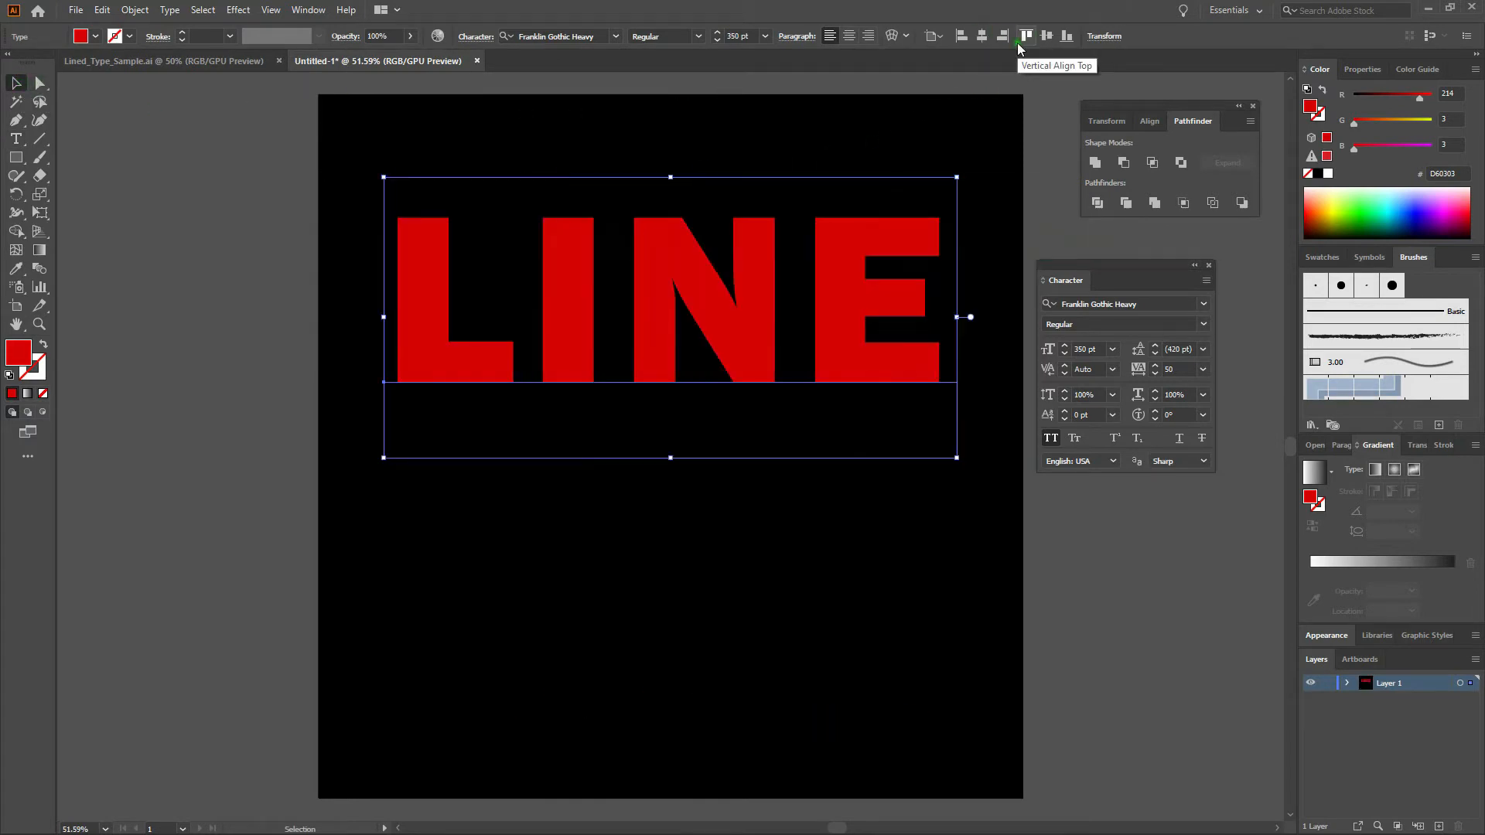
{"action": "left_click", "coordinate": [1048, 37]}
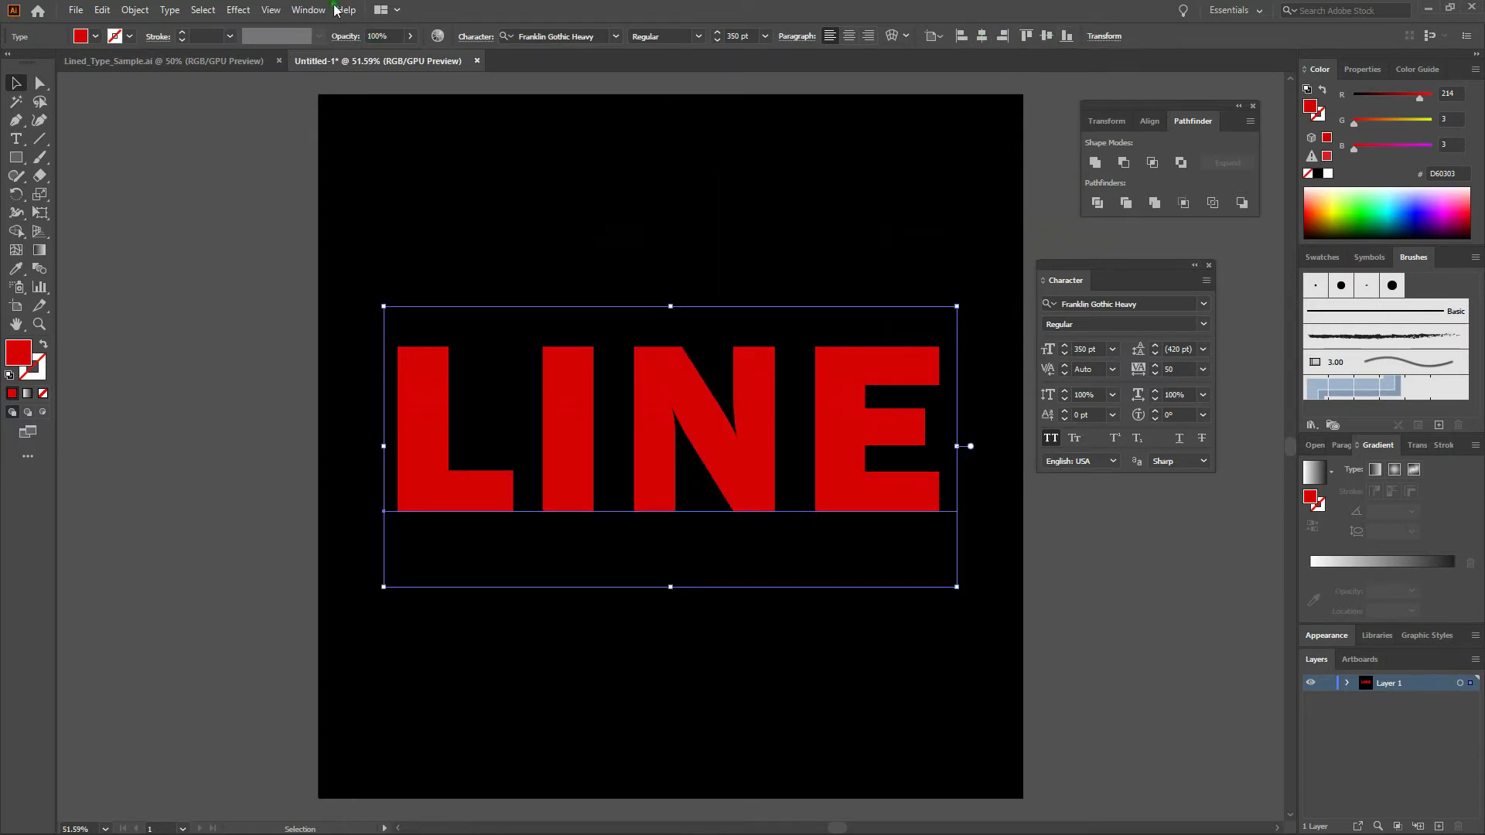
{"action": "left_click", "coordinate": [307, 10]}
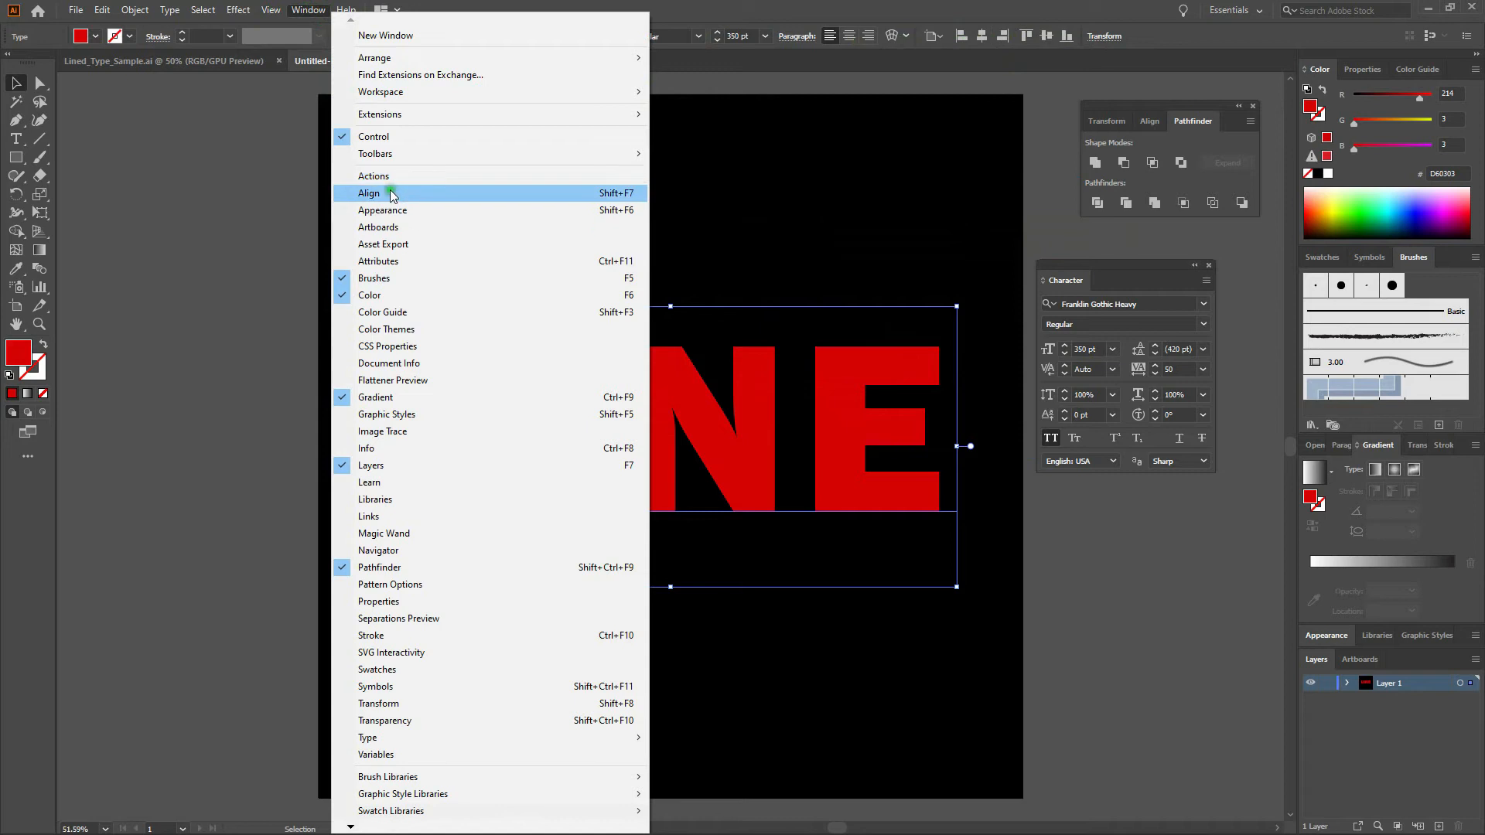
{"action": "left_click", "coordinate": [792, 31]}
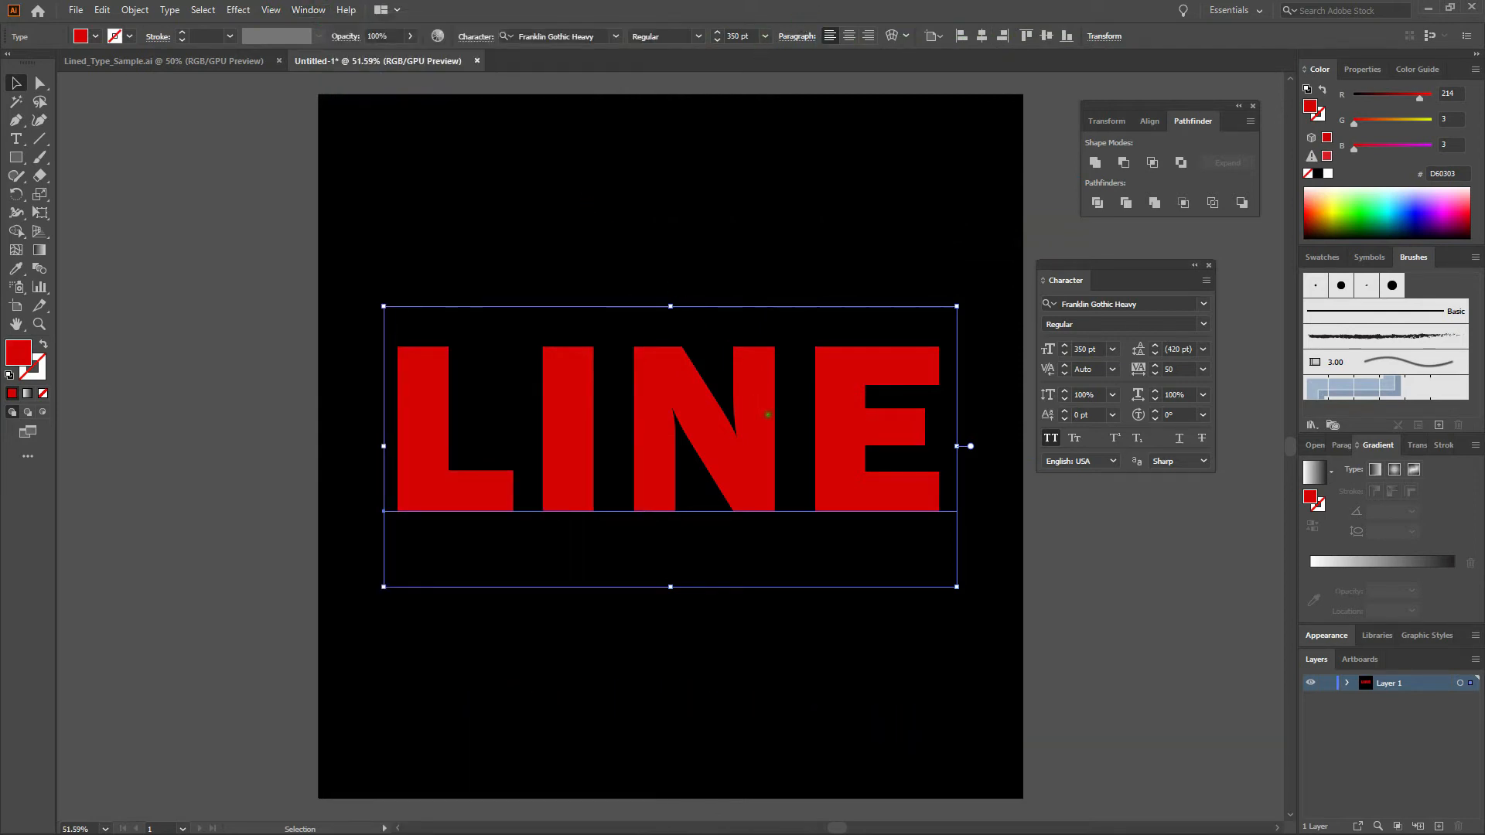
Step: Convert the centered word "LINE" to outlines
{"action": "right_click", "coordinate": [768, 415]}
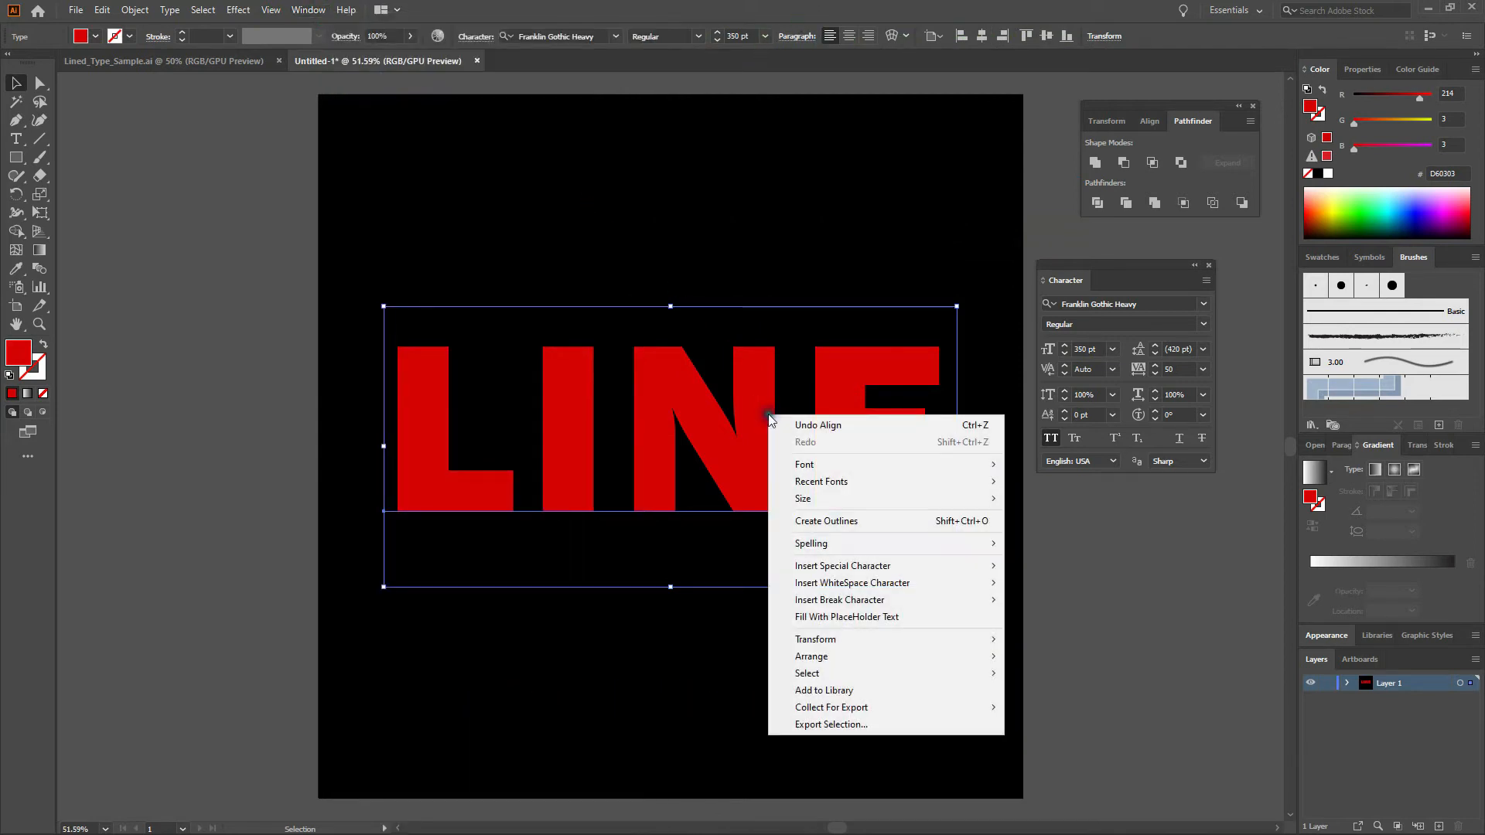
{"action": "left_click", "coordinate": [885, 522]}
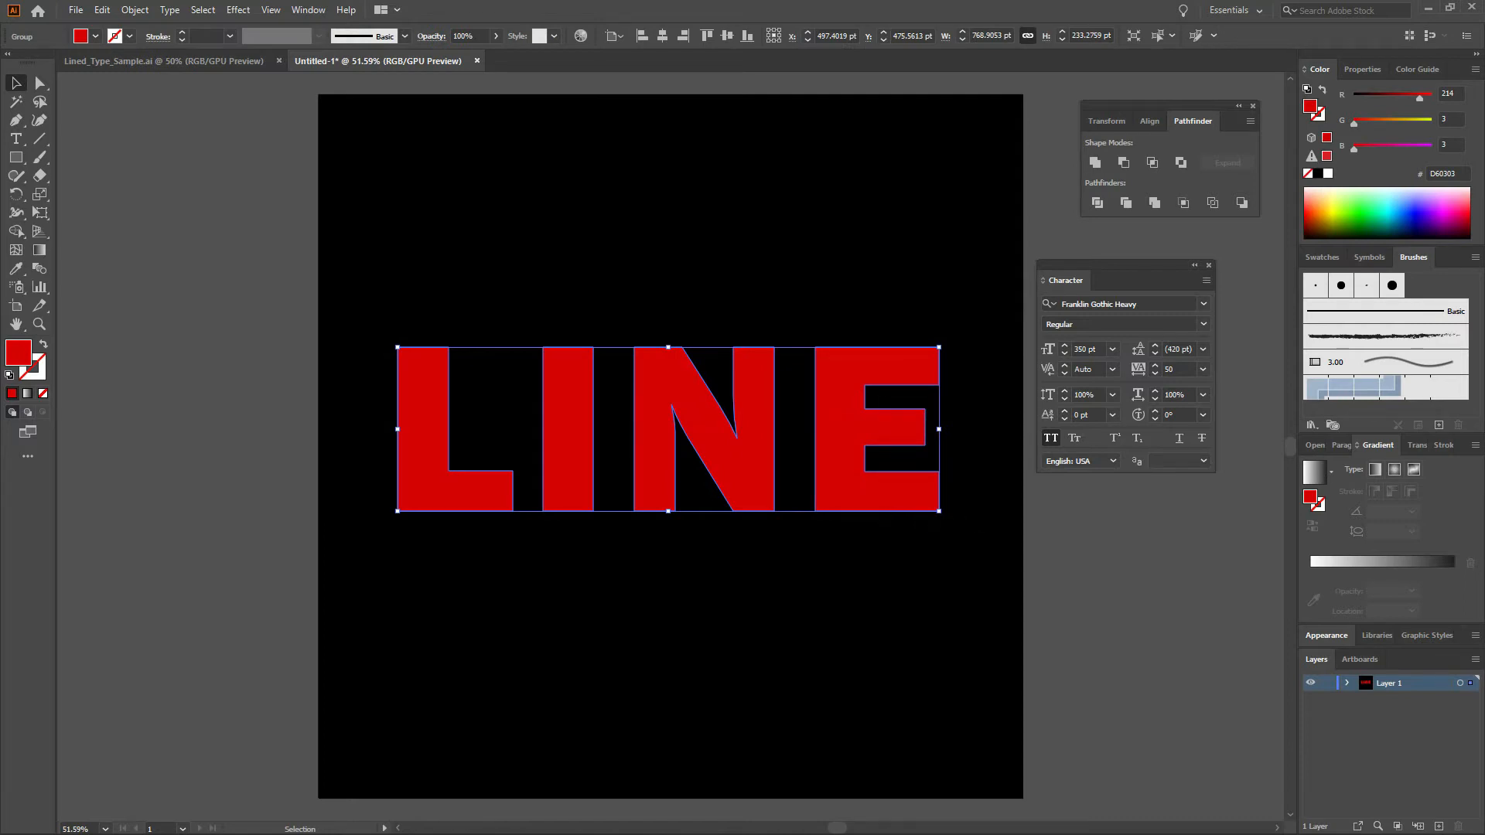
Step: Draw a horizontal line about 853 pt long along the top edge of the word "LINE", extending past both ends
{"action": "left_click", "coordinate": [978, 529]}
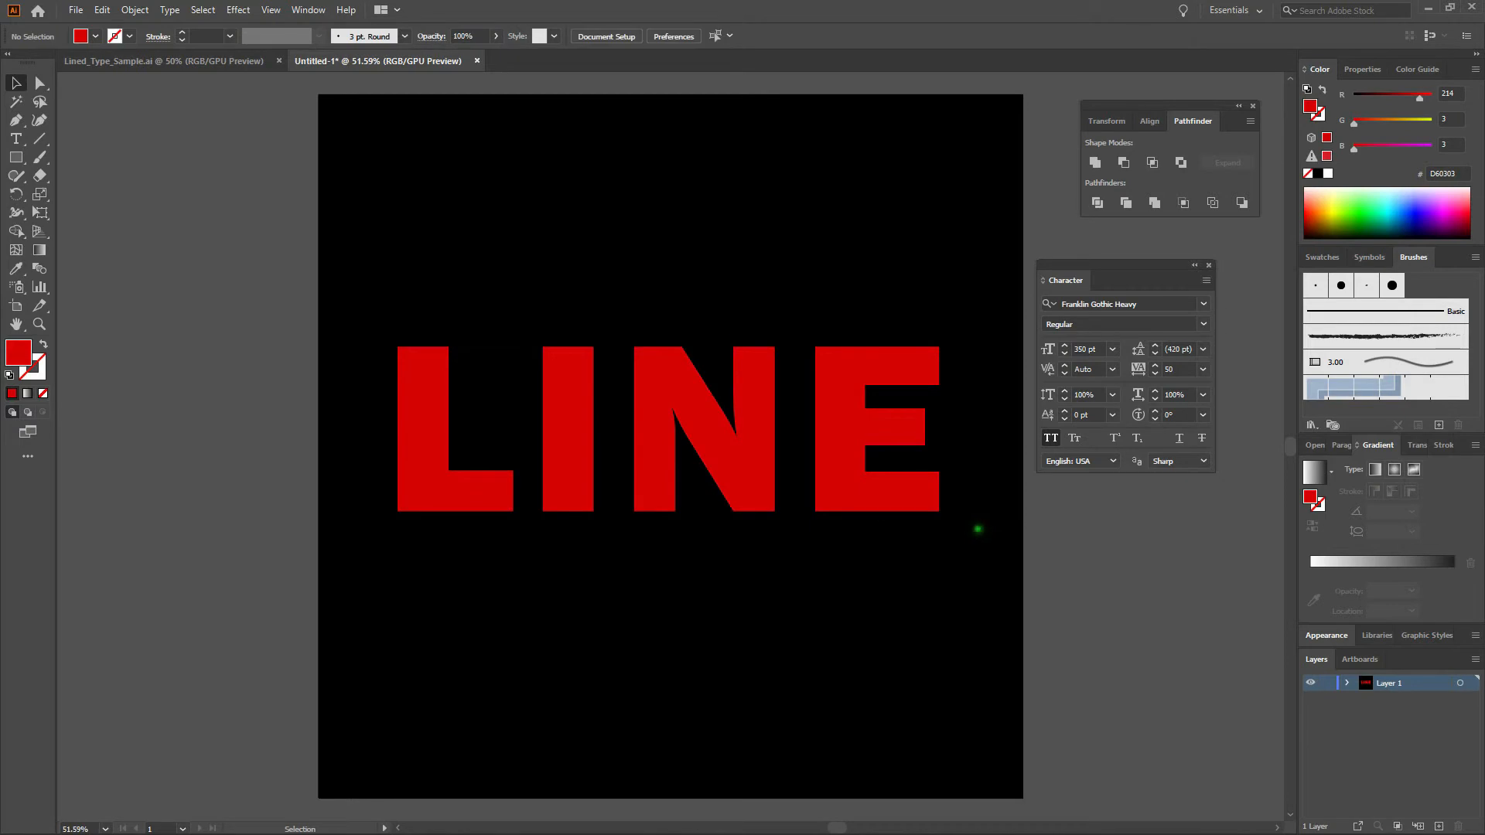
{"action": "left_click", "coordinate": [44, 141]}
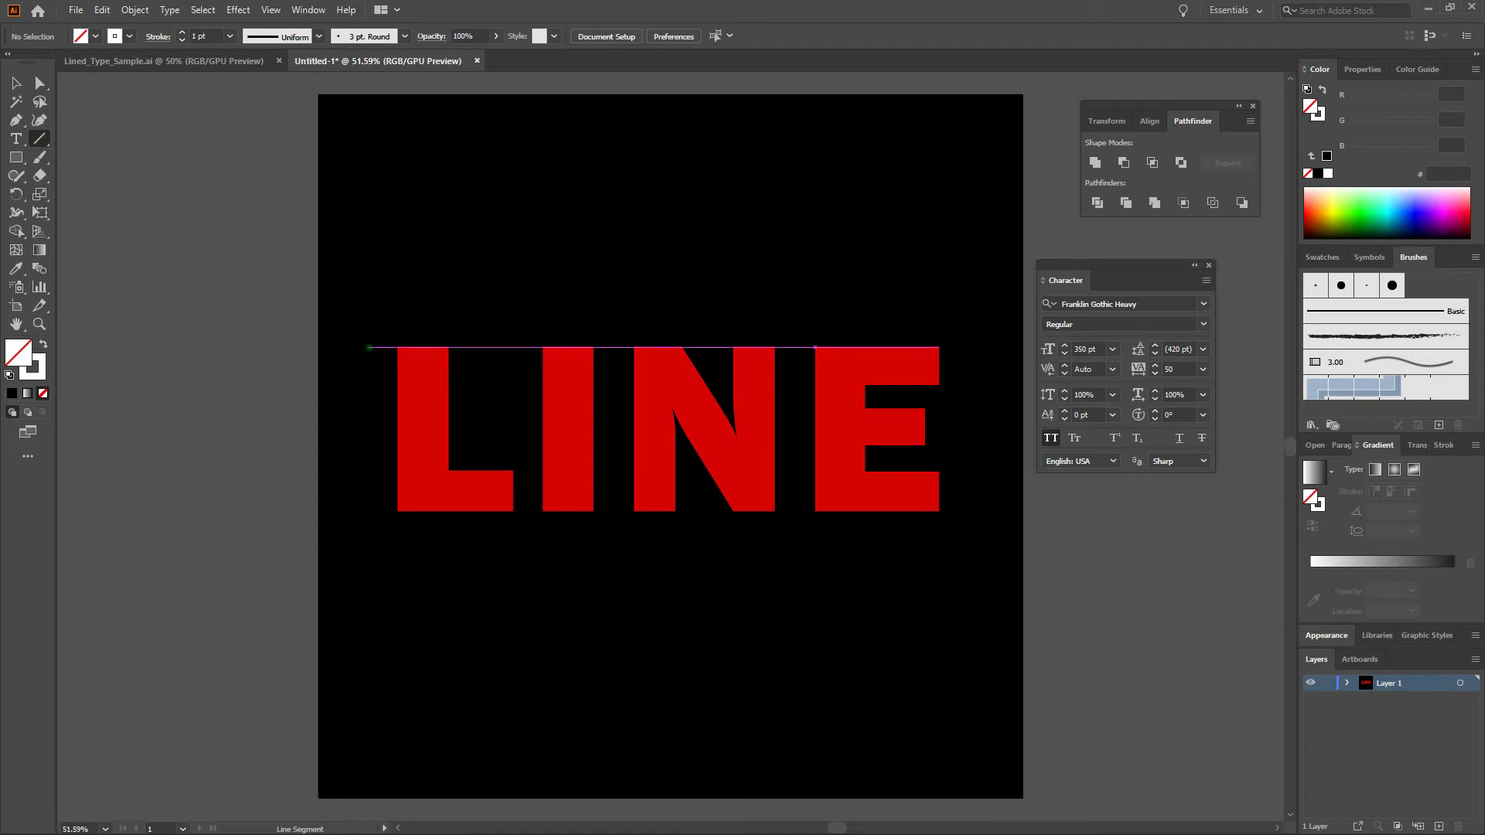
{"action": "left_click_drag", "start_coordinate": [369, 347], "coordinate": [970, 428]}
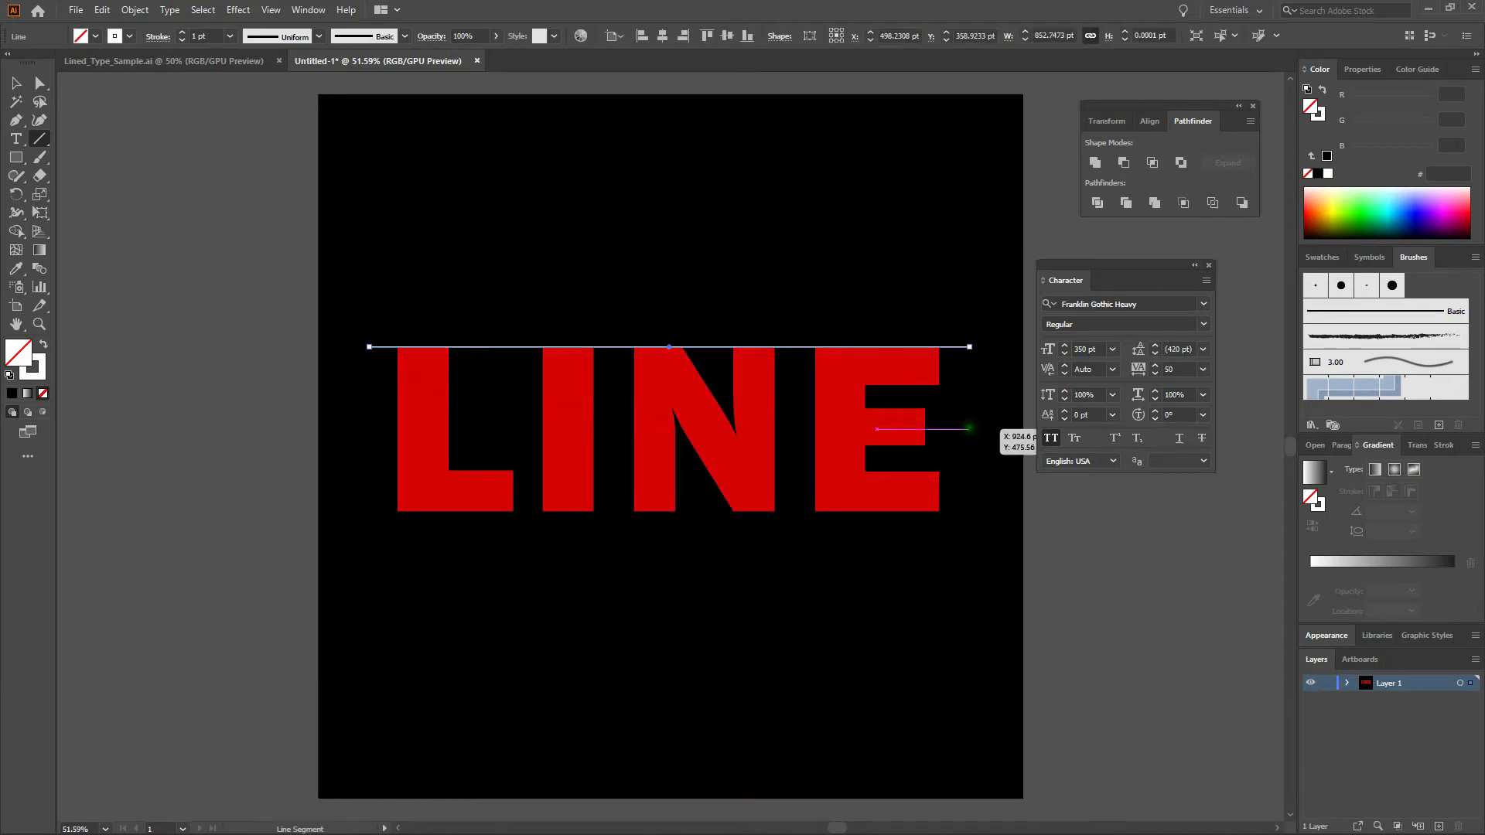
Step: Paste a copy of the line in front and move it straight down 232 pt to the bottom edge of the letters
{"action": "key", "text": "v"}
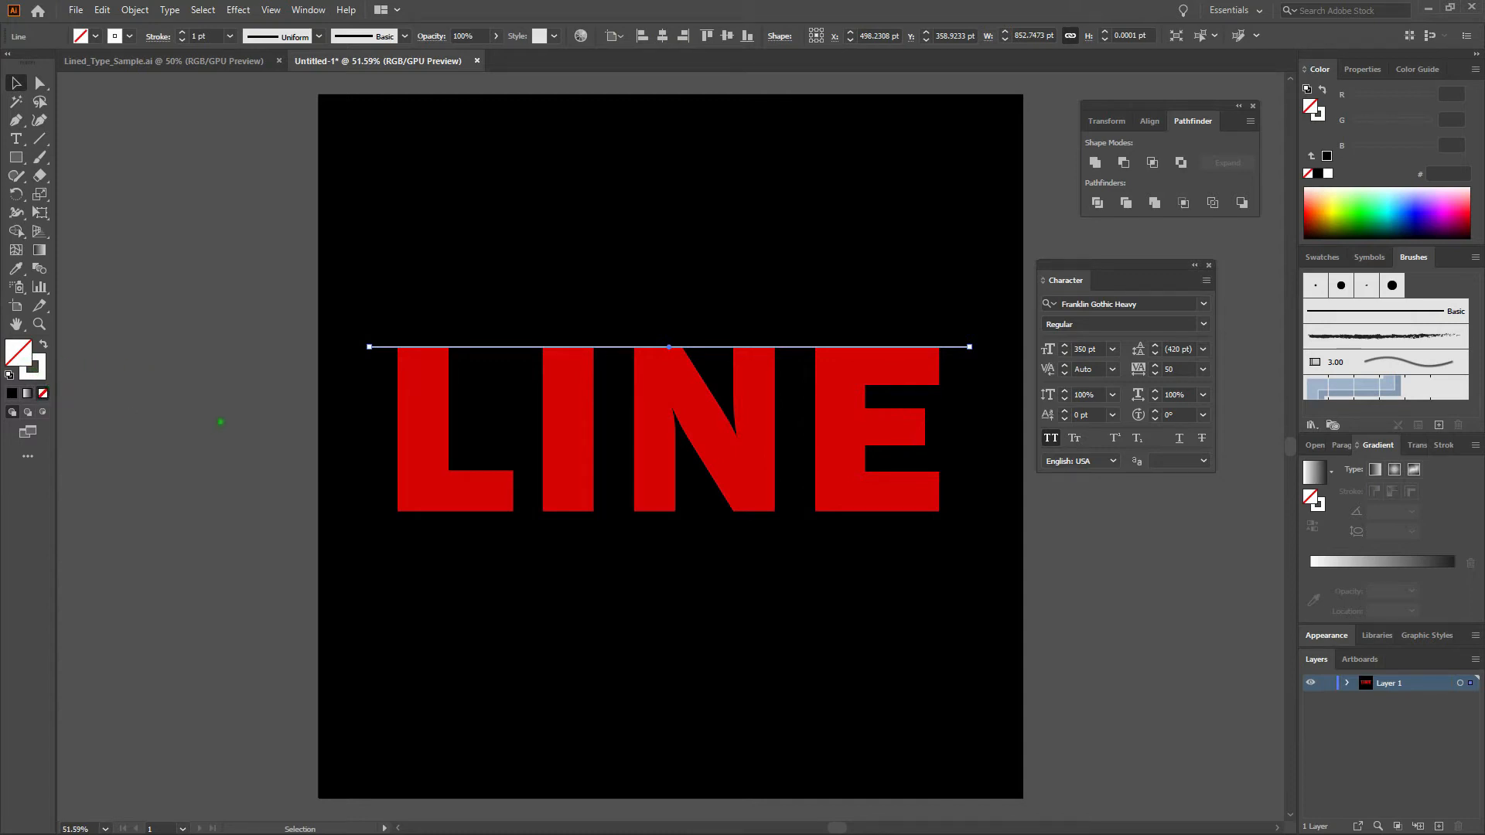
{"action": "key", "text": "ctrl+c"}
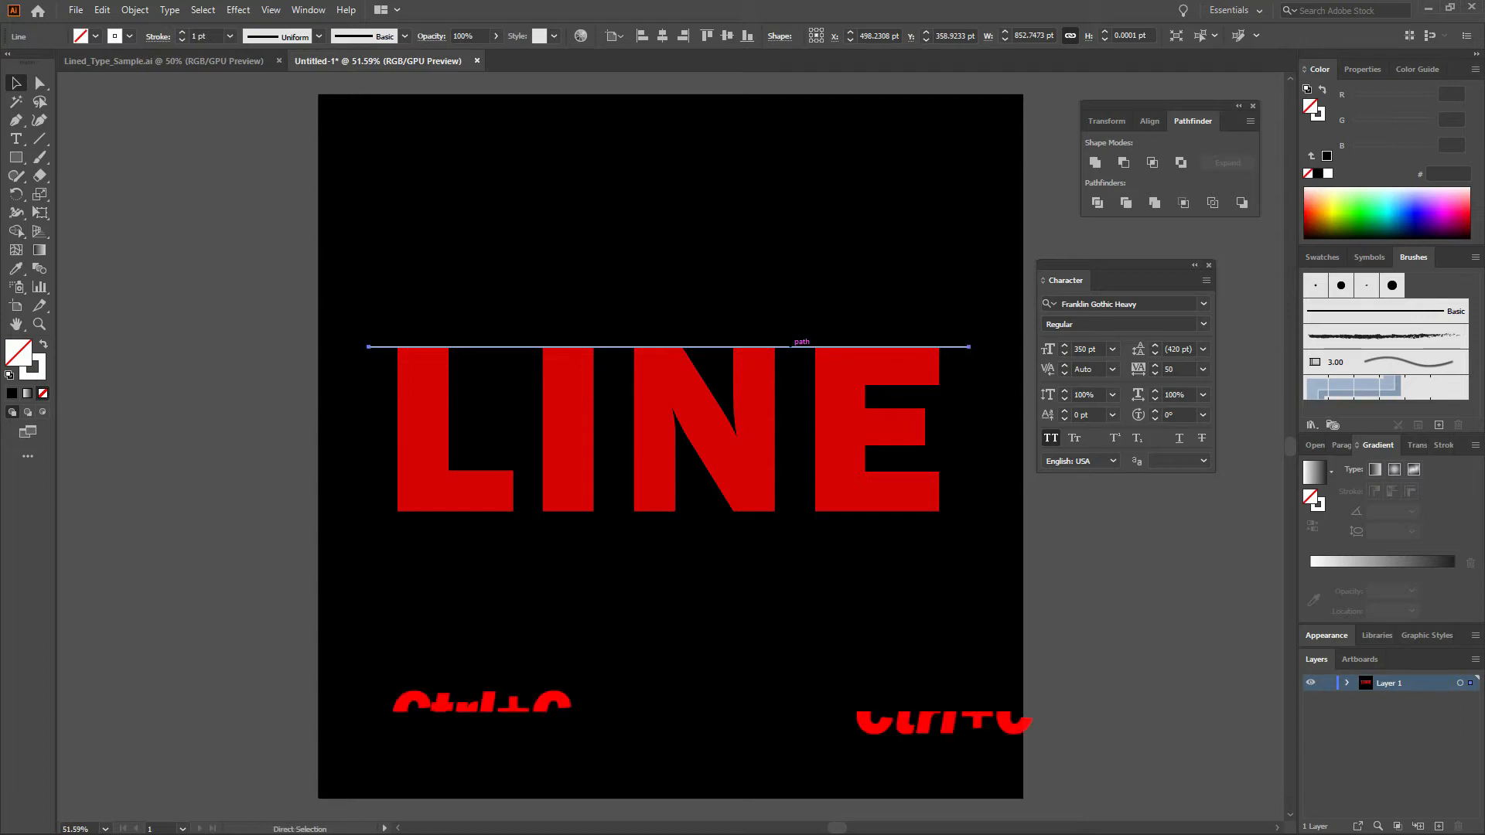
{"action": "key", "text": "ctrl+f"}
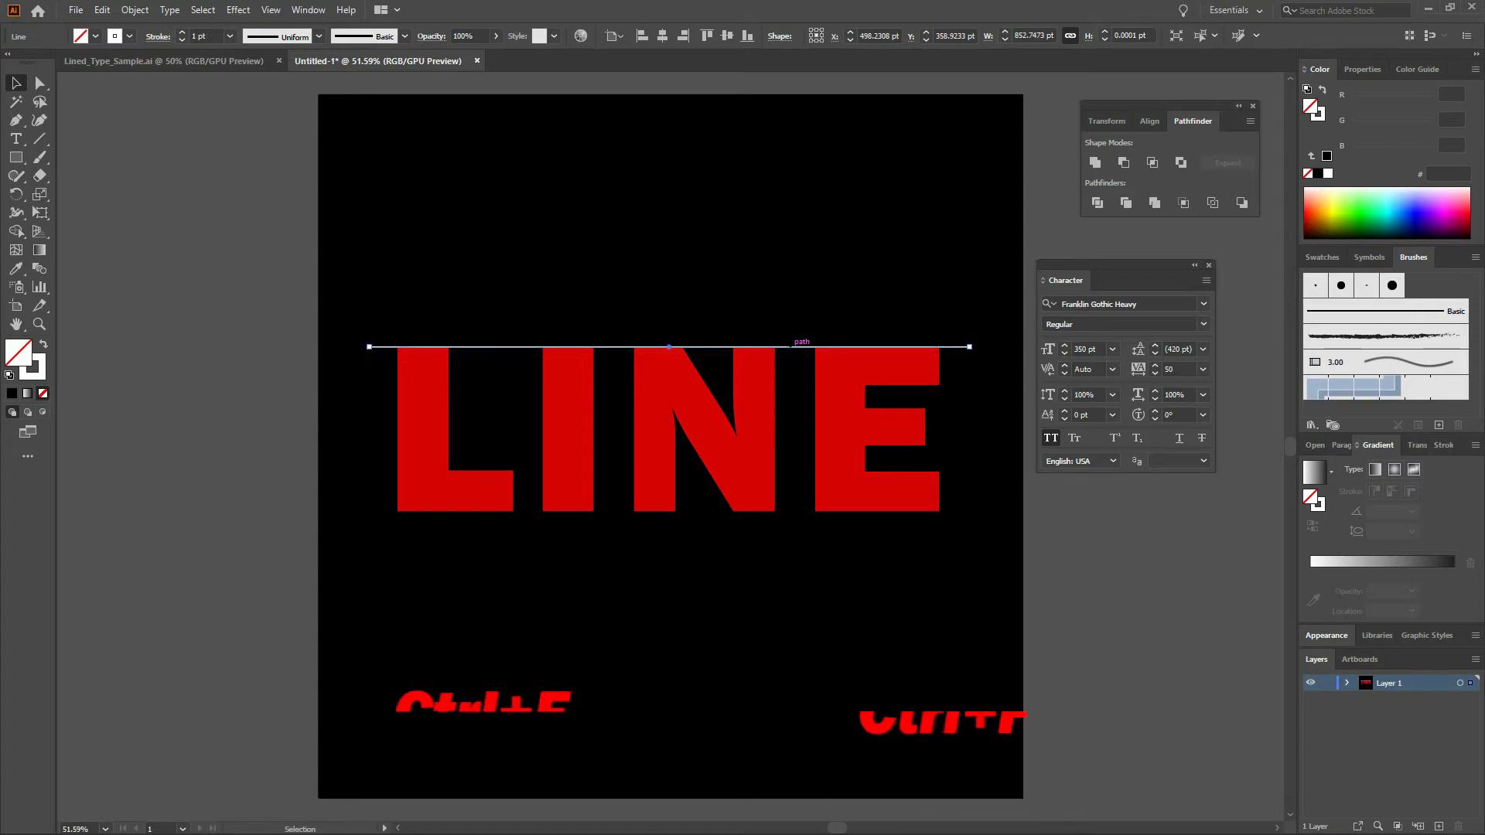
{"action": "key", "text": "shift+Down"}
{"action": "key", "text": "shift+Down"}
{"action": "key", "text": "shift+Down"}
{"action": "key", "text": "shift+Down"}
{"action": "key", "text": "shift+Down"}
{"action": "key", "text": "shift+Down"}
{"action": "key", "text": "shift+Down"}
{"action": "key", "text": "shift+Down"}
{"action": "key", "text": "shift+Down"}
{"action": "key", "text": "shift+Down"}
{"action": "key", "text": "shift+Down"}
{"action": "key", "text": "shift+Down"}
{"action": "key", "text": "shift+Down"}
{"action": "key", "text": "shift+Down"}
{"action": "key", "text": "shift+Down"}
{"action": "key", "text": "shift+Down"}
{"action": "key", "text": "shift+Down"}
{"action": "key", "text": "shift+Down"}
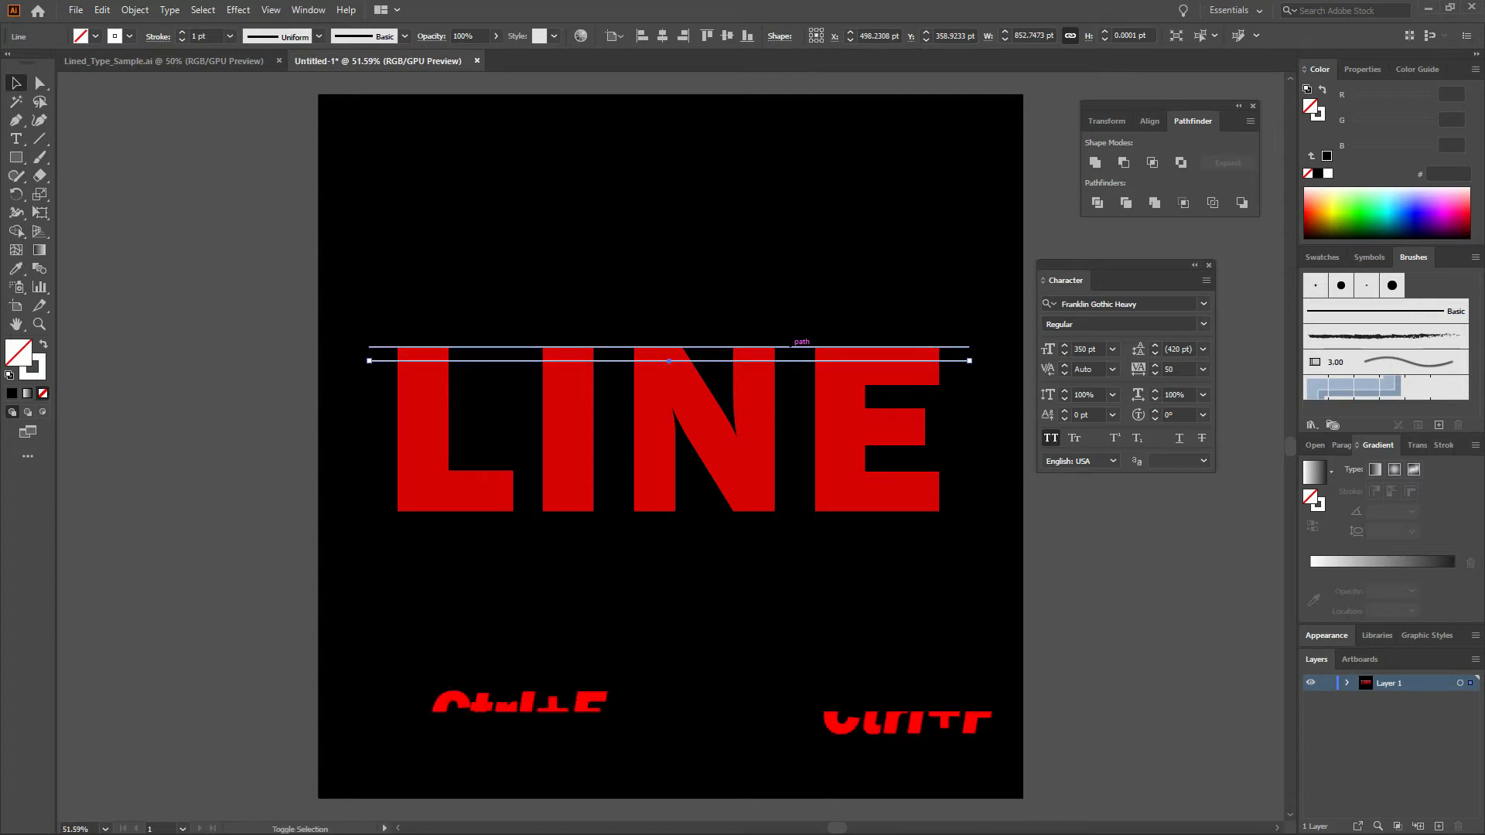
{"action": "key", "text": "shift+Down"}
{"action": "key", "text": "shift+Down"}
{"action": "key", "text": "shift+Down"}
{"action": "key", "text": "shift+Down"}
{"action": "key", "text": "shift+Down"}
{"action": "key", "text": "shift+Down"}
{"action": "key", "text": "shift+Down"}
{"action": "key", "text": "shift+Down"}
{"action": "key", "text": "shift+Down"}
{"action": "key", "text": "shift+Down"}
{"action": "key", "text": "shift+Down"}
{"action": "key", "text": "shift+Down"}
{"action": "key", "text": "shift+Down"}
{"action": "key", "text": "shift+Down"}
{"action": "key", "text": "shift+Down"}
{"action": "key", "text": "shift+Down"}
{"action": "key", "text": "shift+Down"}
{"action": "key", "text": "shift+Down"}
{"action": "key", "text": "shift+Down"}
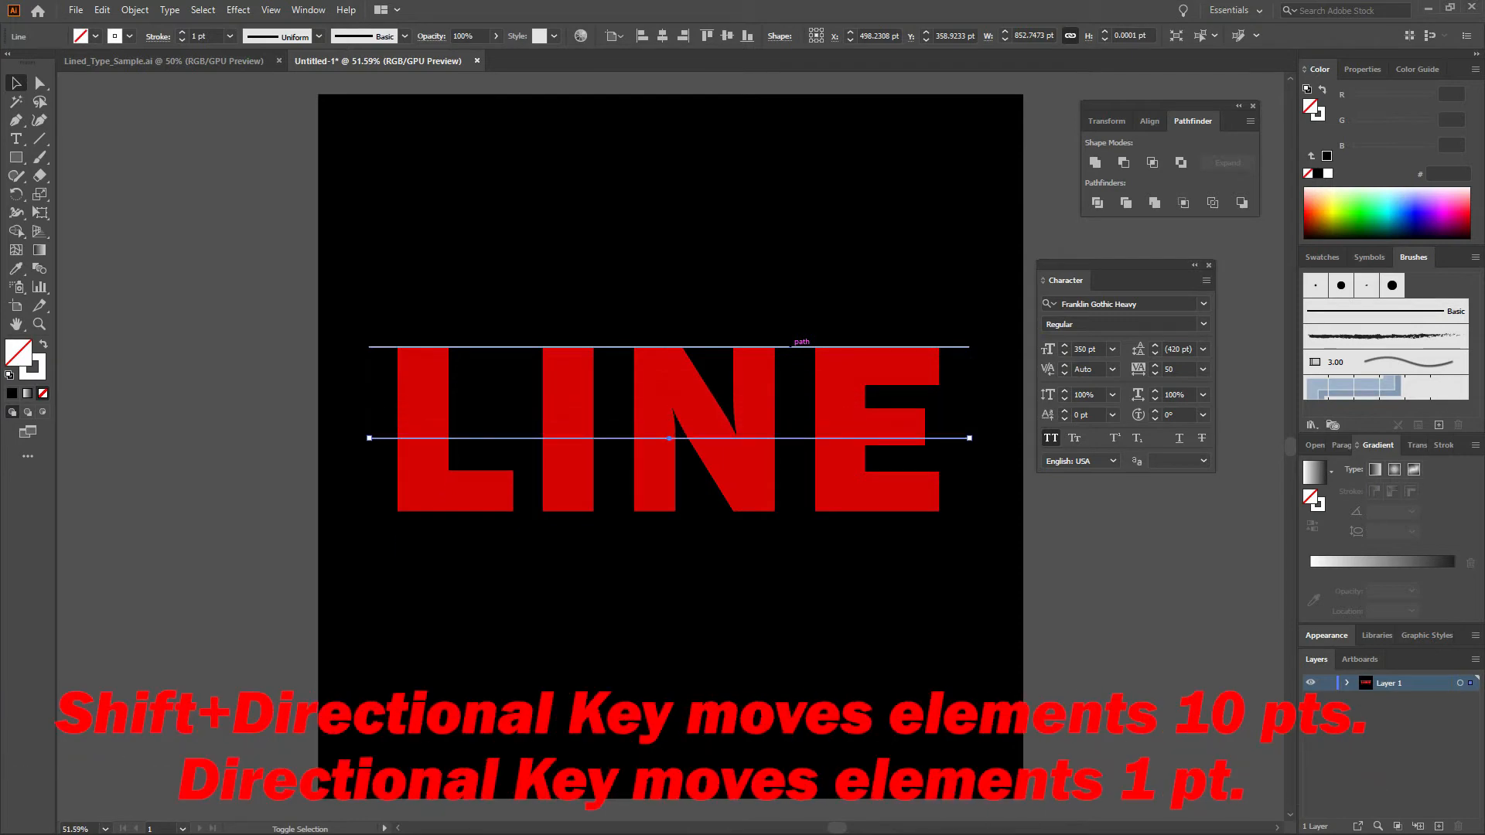
{"action": "key", "text": "shift+Down"}
{"action": "key", "text": "shift+Down"}
{"action": "key", "text": "shift+Down"}
{"action": "key", "text": "shift+Down"}
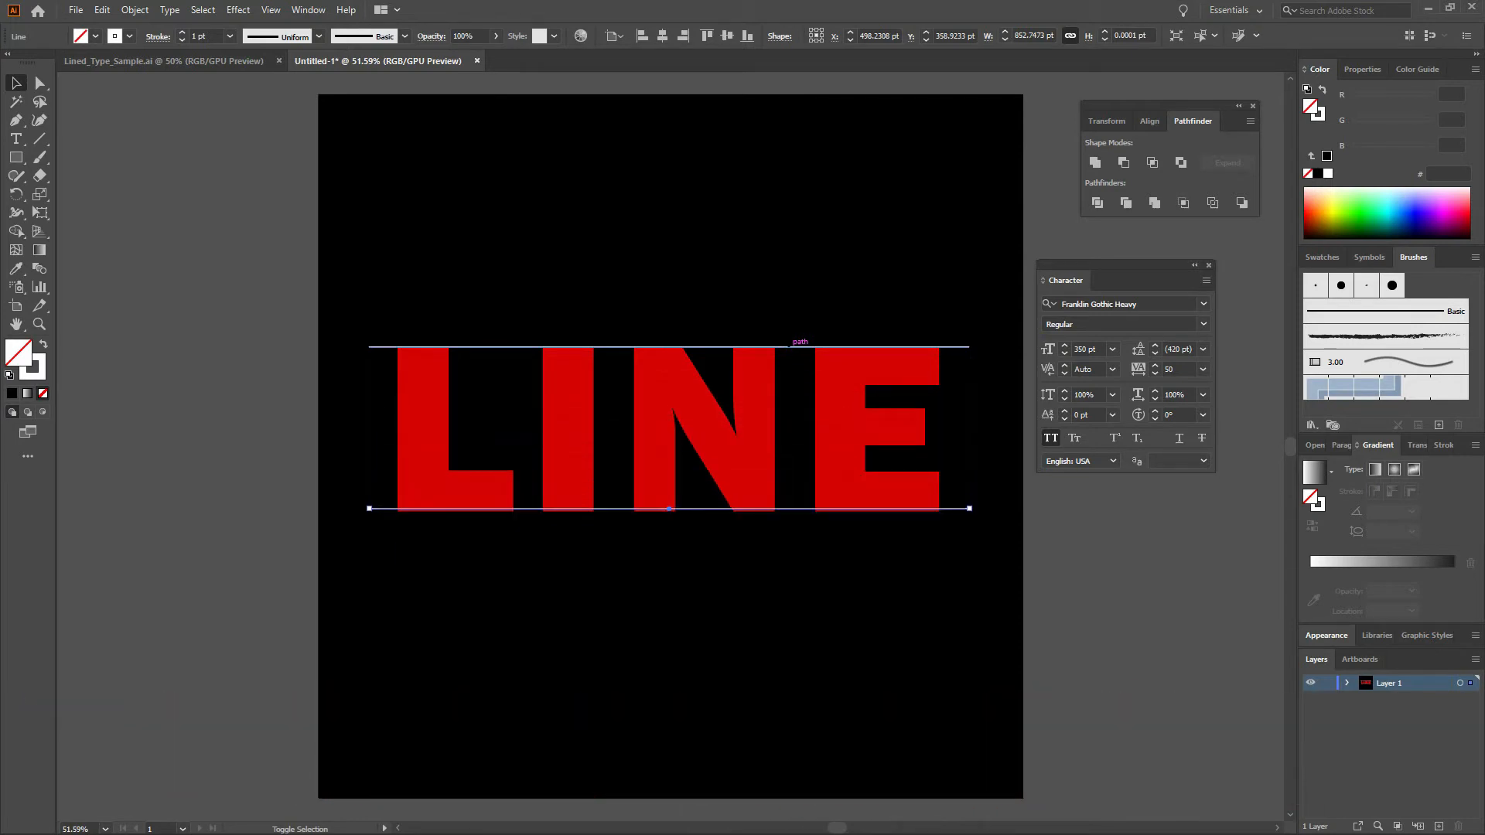
{"action": "key", "text": "Down"}
{"action": "key", "text": "Down"}
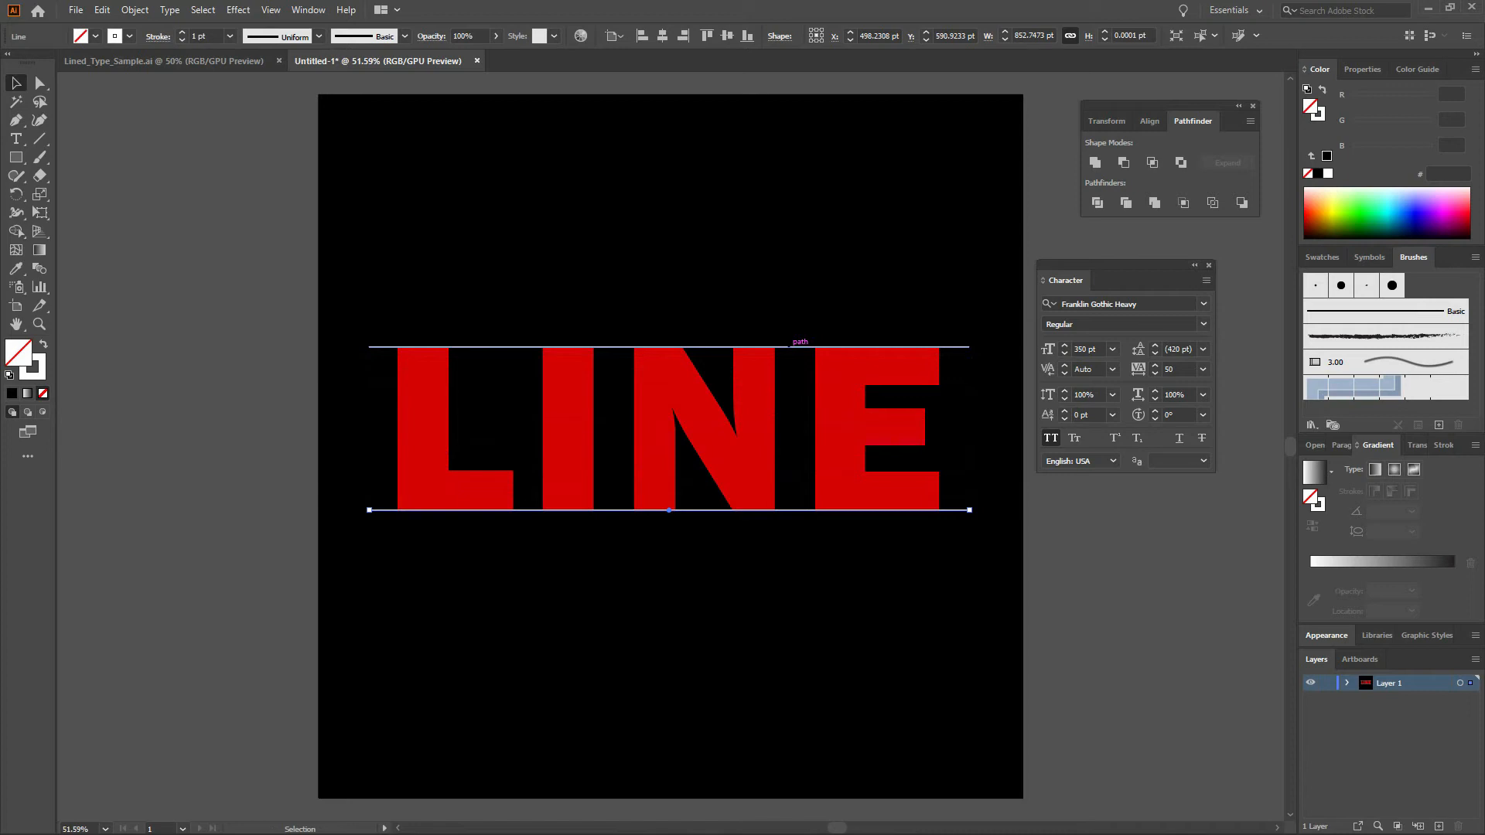
Step: Blend the line at the top of the letters with its copy at the bottom, matching their starting endpoints
{"action": "left_click", "coordinate": [41, 270]}
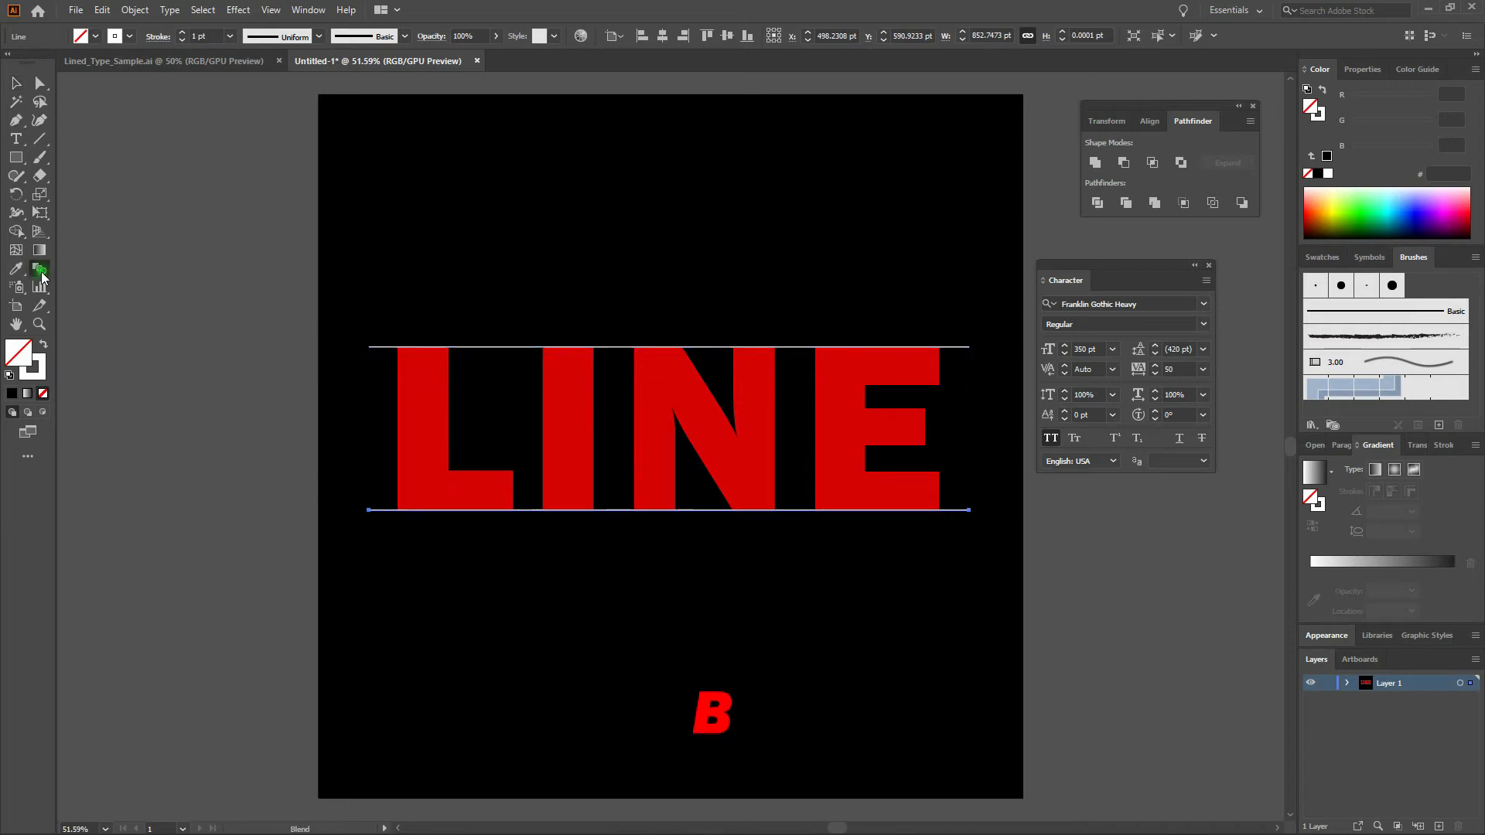
{"action": "left_click", "coordinate": [368, 347]}
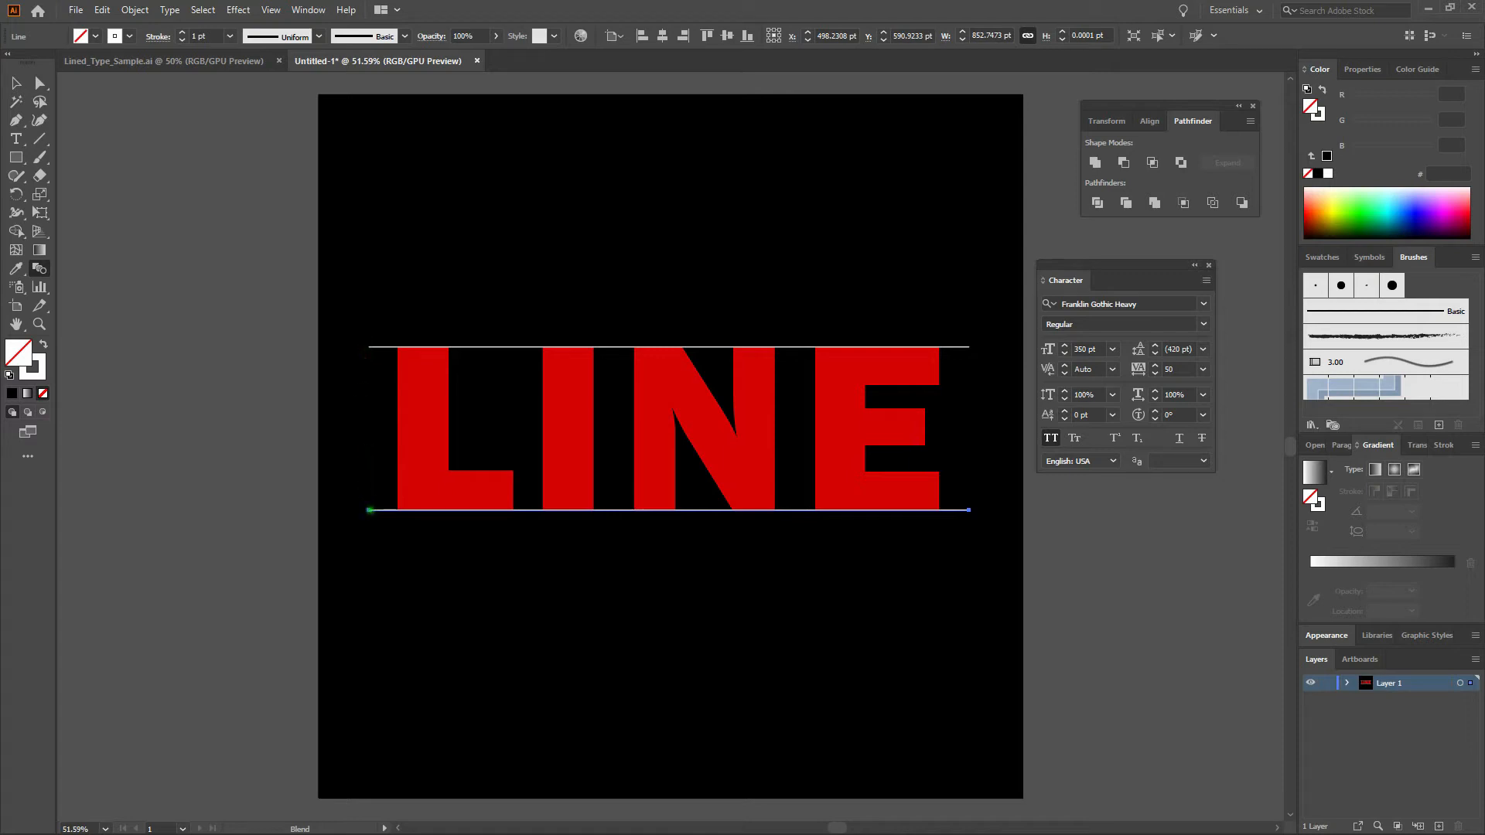
{"action": "left_click", "coordinate": [369, 511]}
{"action": "left_click", "coordinate": [368, 510]}
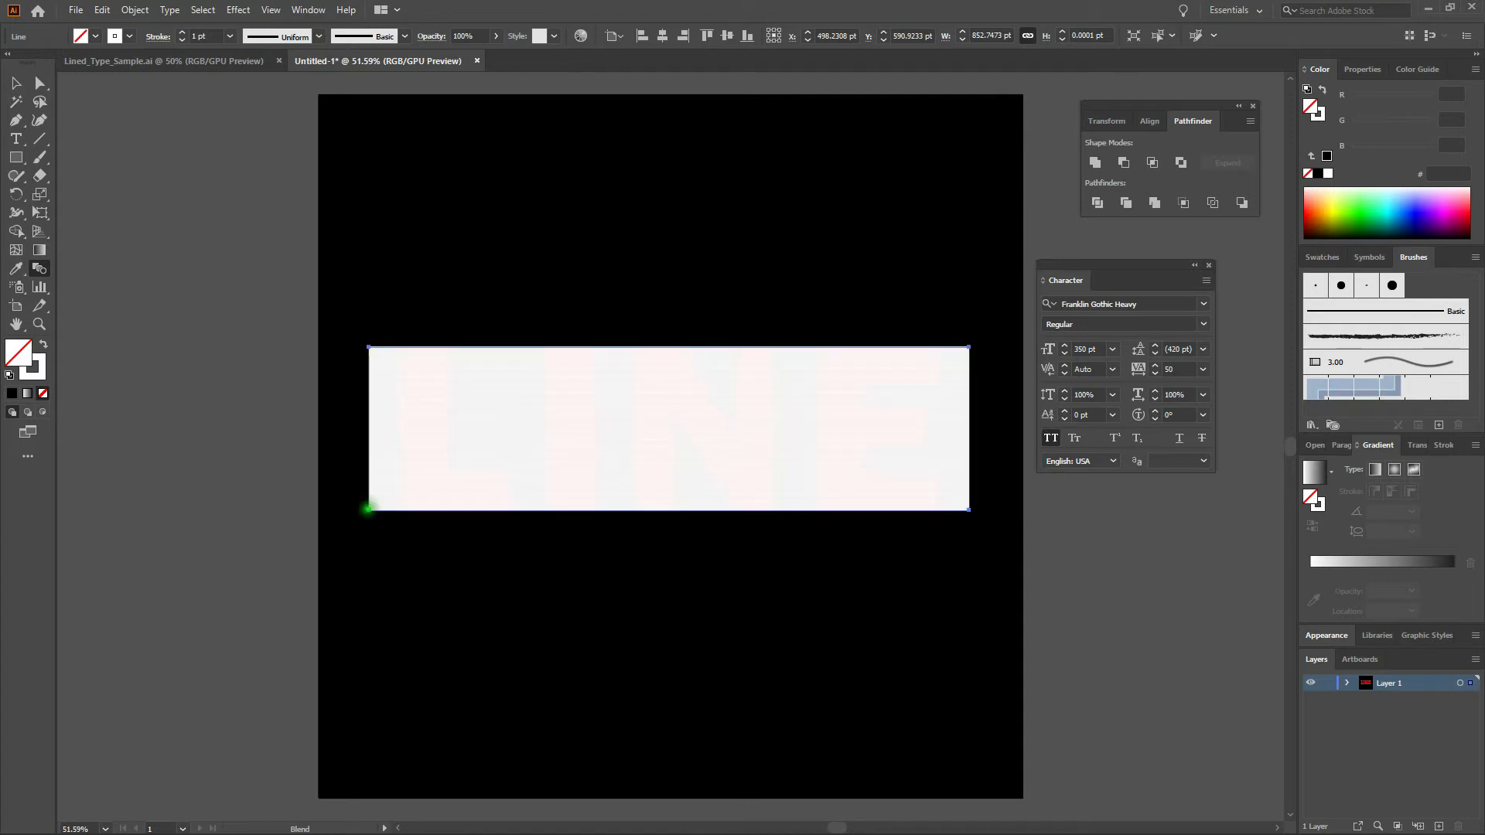
Step: Set the blend's spacing to Specified Steps with 13 steps, with Preview enabled
{"action": "double_click", "coordinate": [43, 271]}
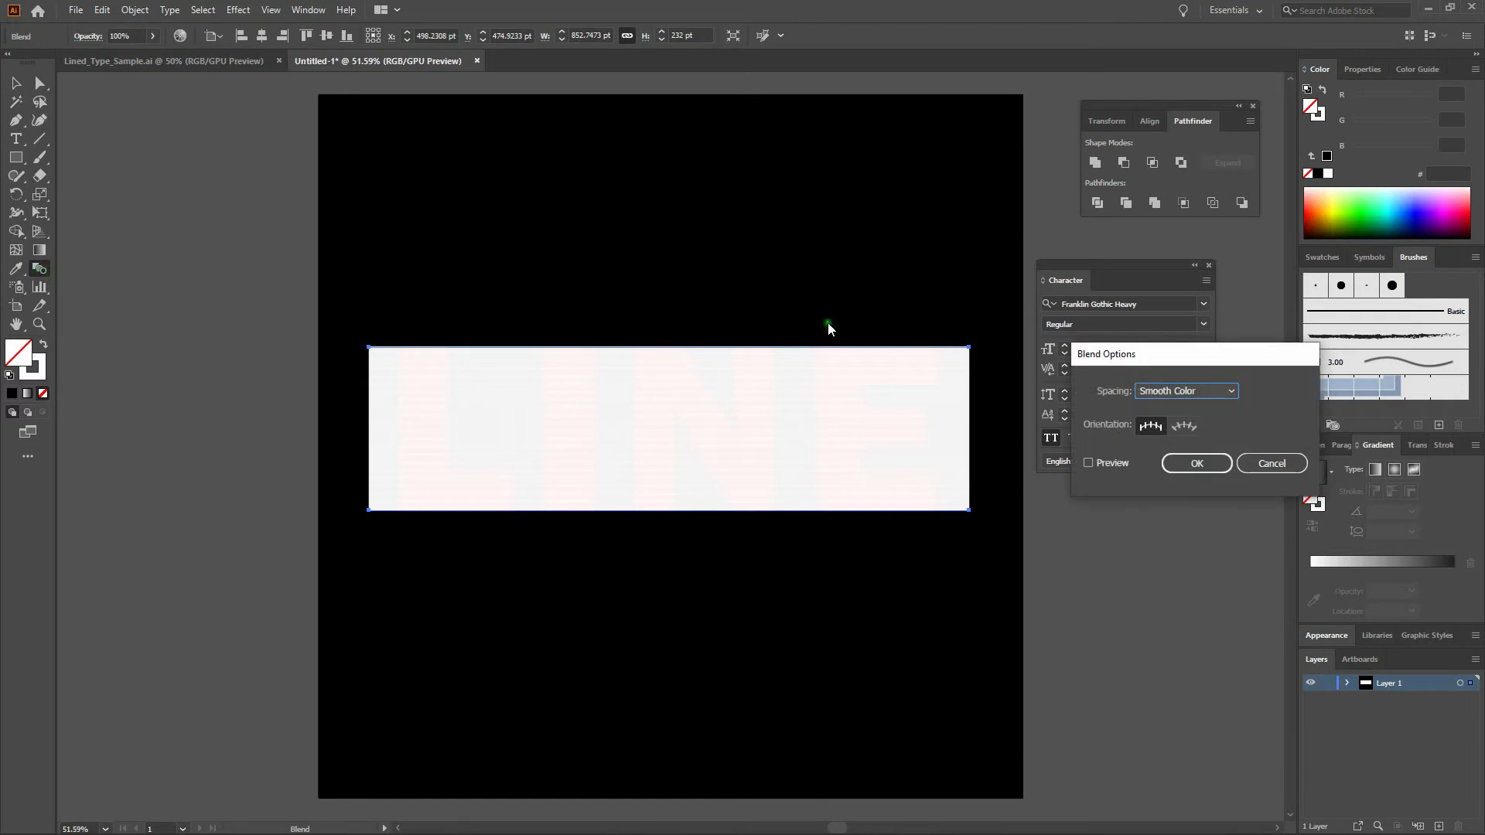
{"action": "left_click_drag", "start_coordinate": [892, 278], "coordinate": [879, 267]}
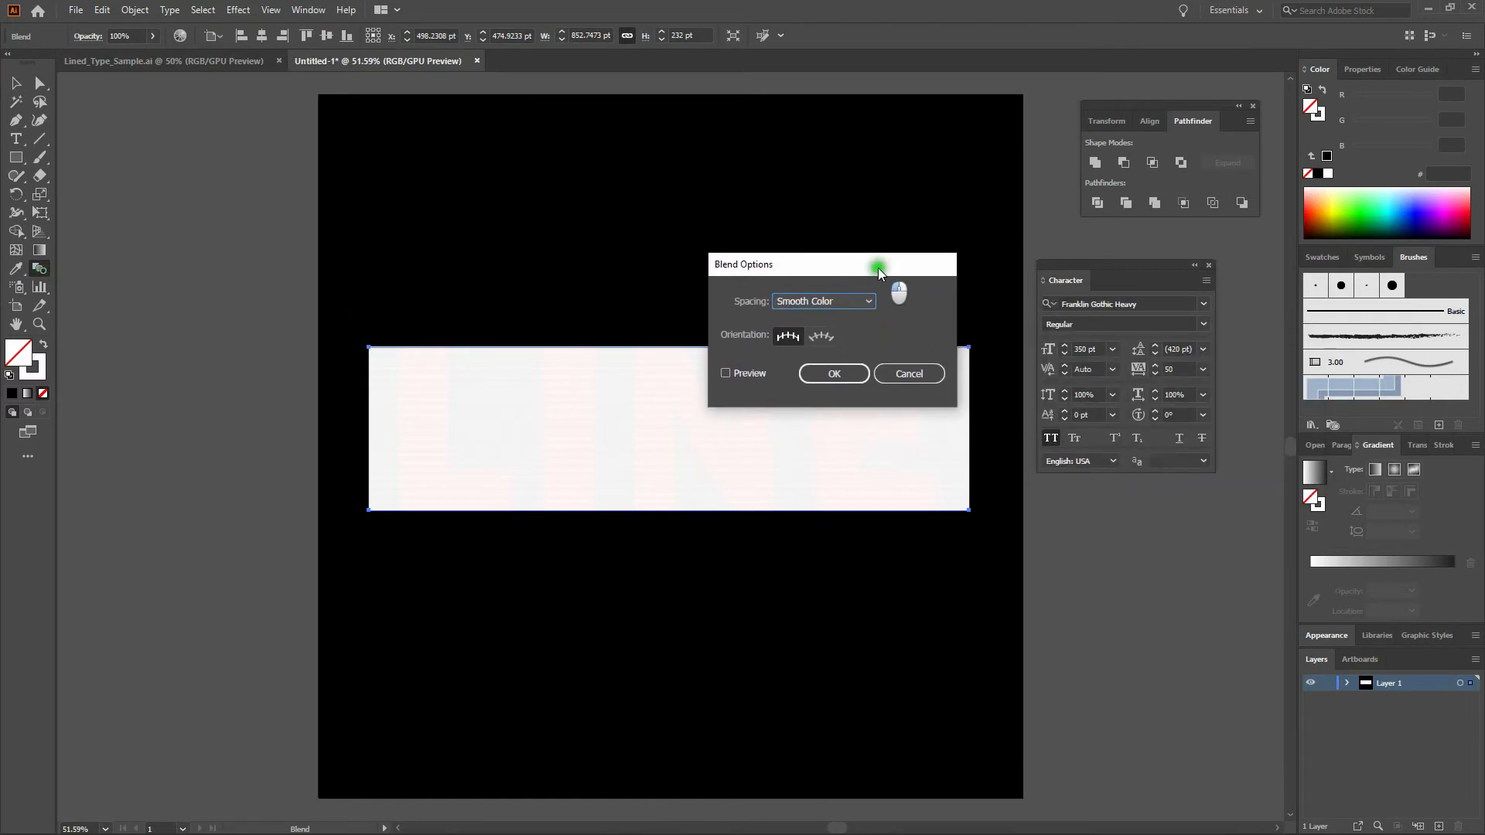
{"action": "left_click", "coordinate": [852, 300]}
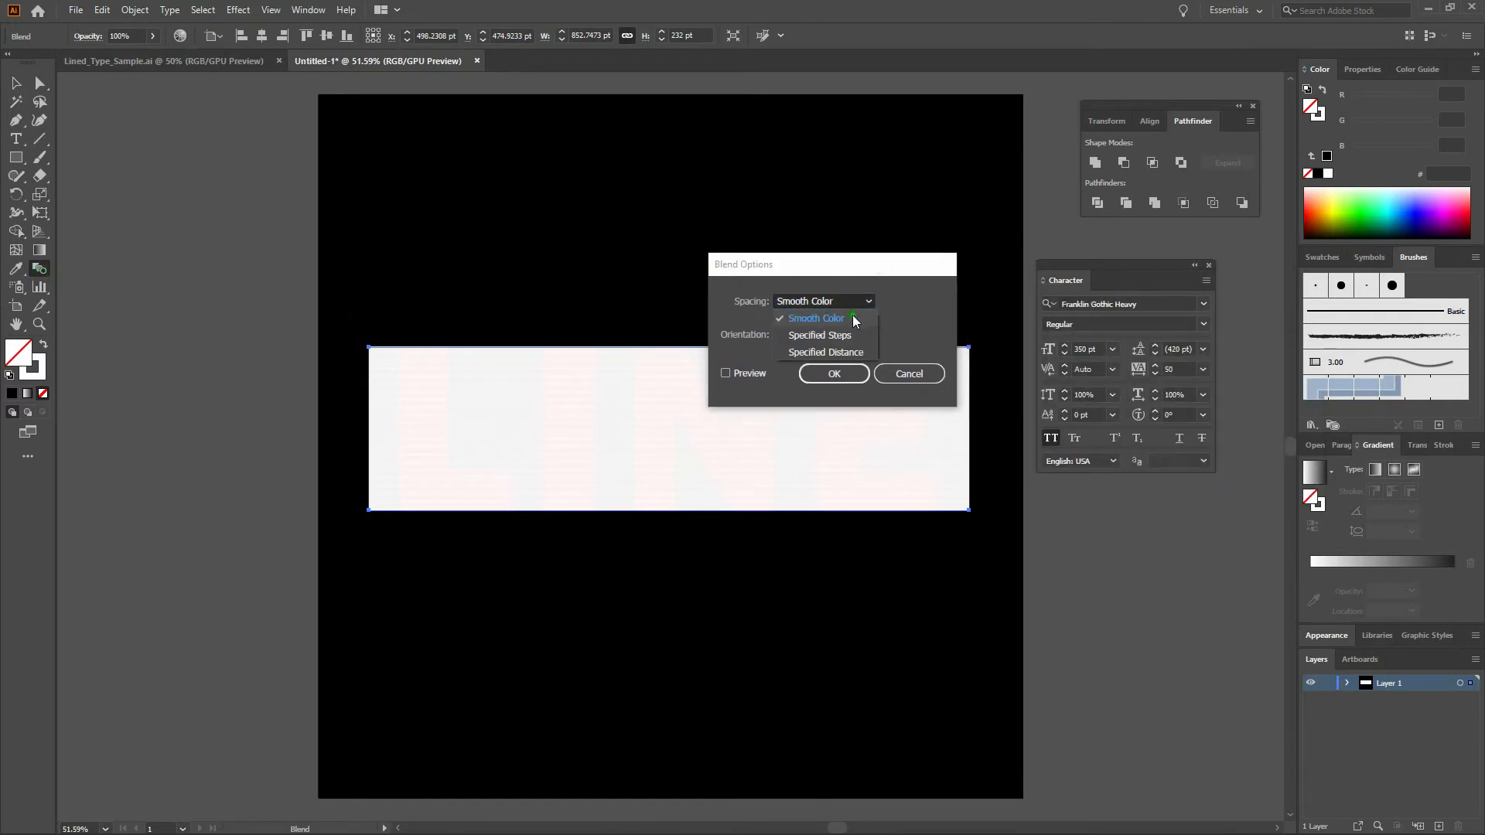
{"action": "left_click", "coordinate": [851, 336]}
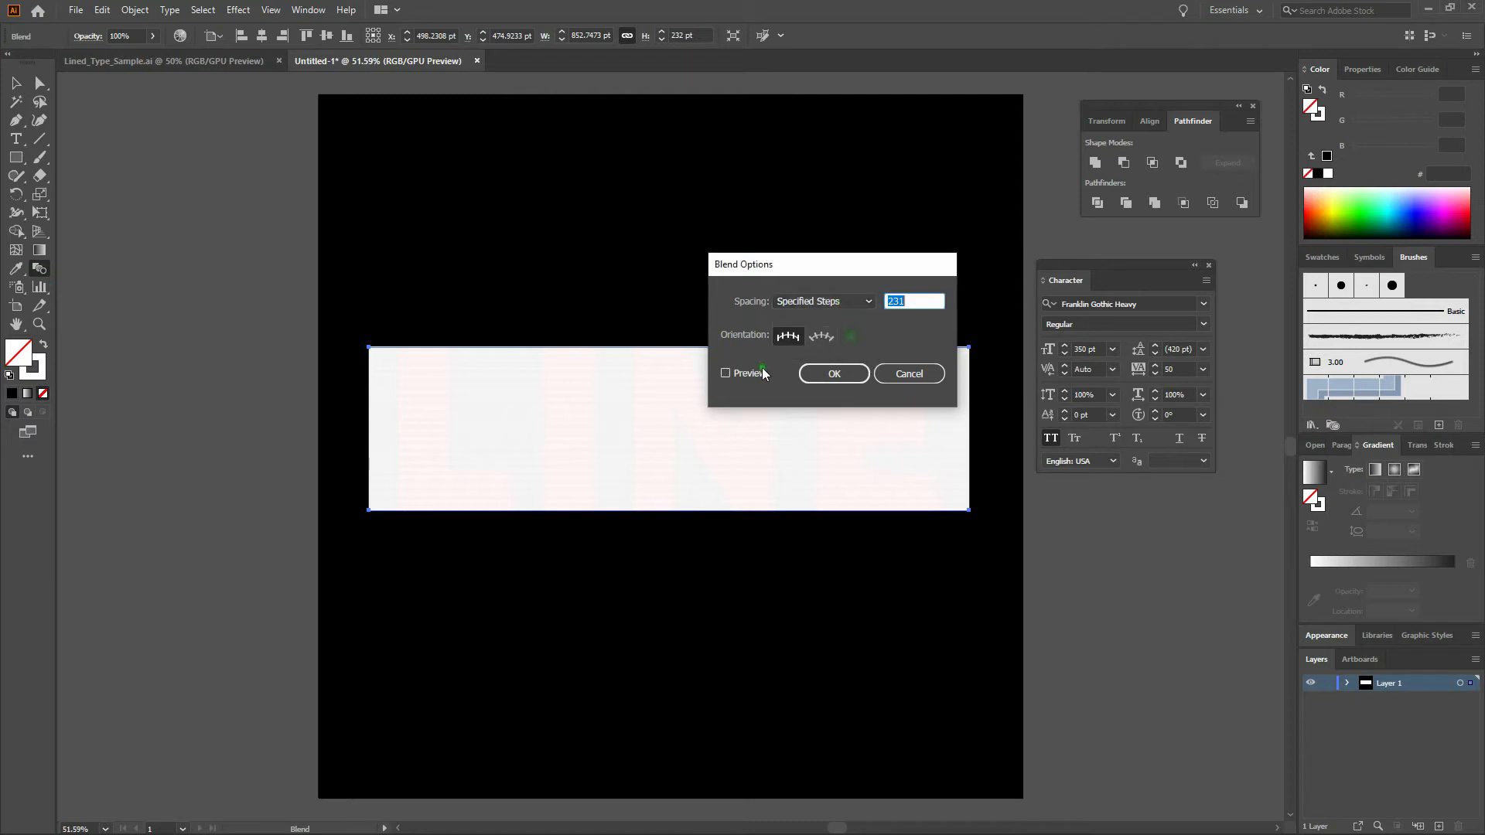
{"action": "left_click", "coordinate": [724, 373]}
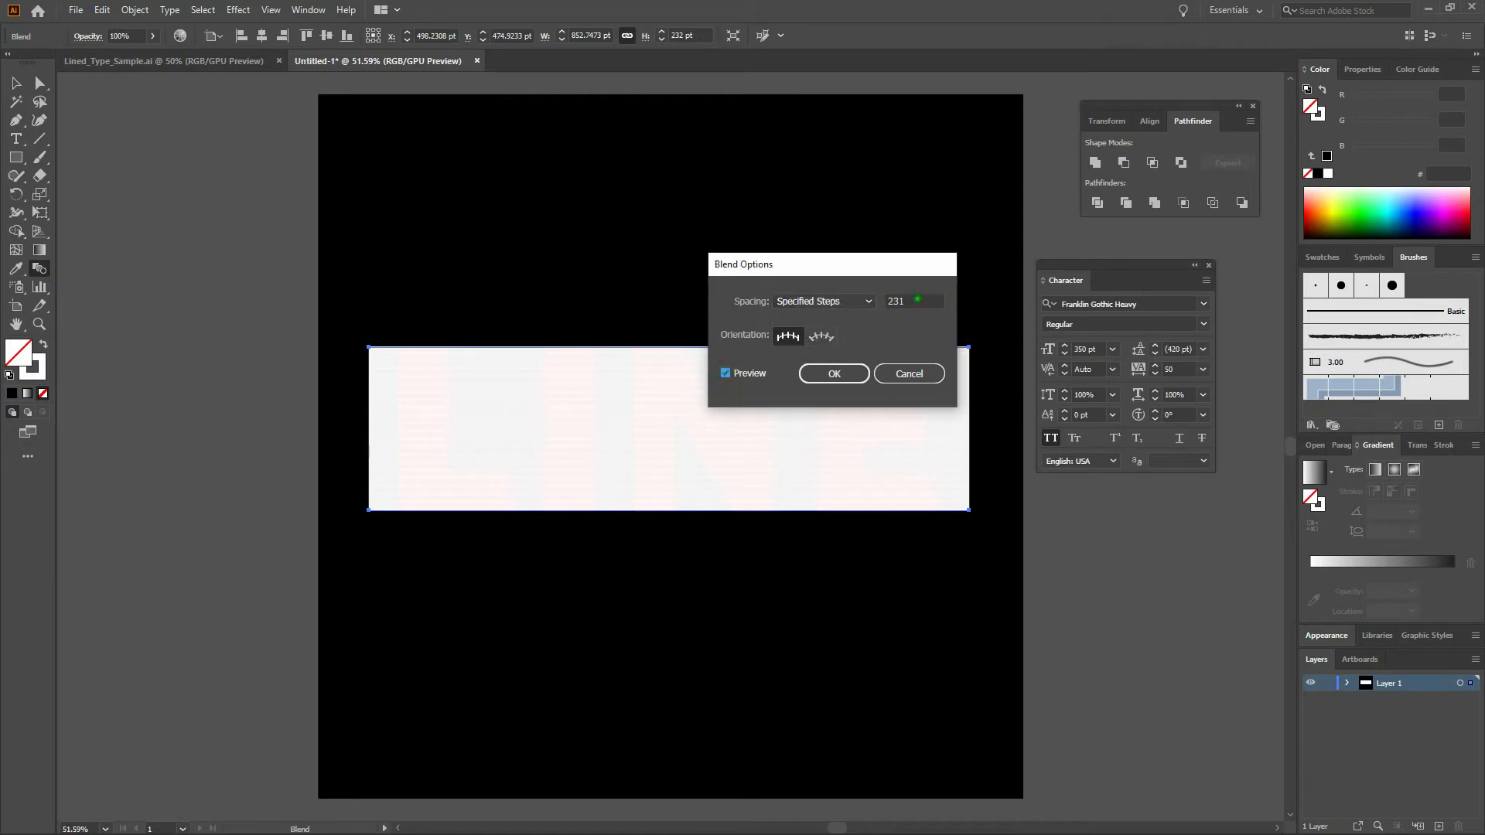
{"action": "left_click_drag", "start_coordinate": [918, 303], "coordinate": [851, 308]}
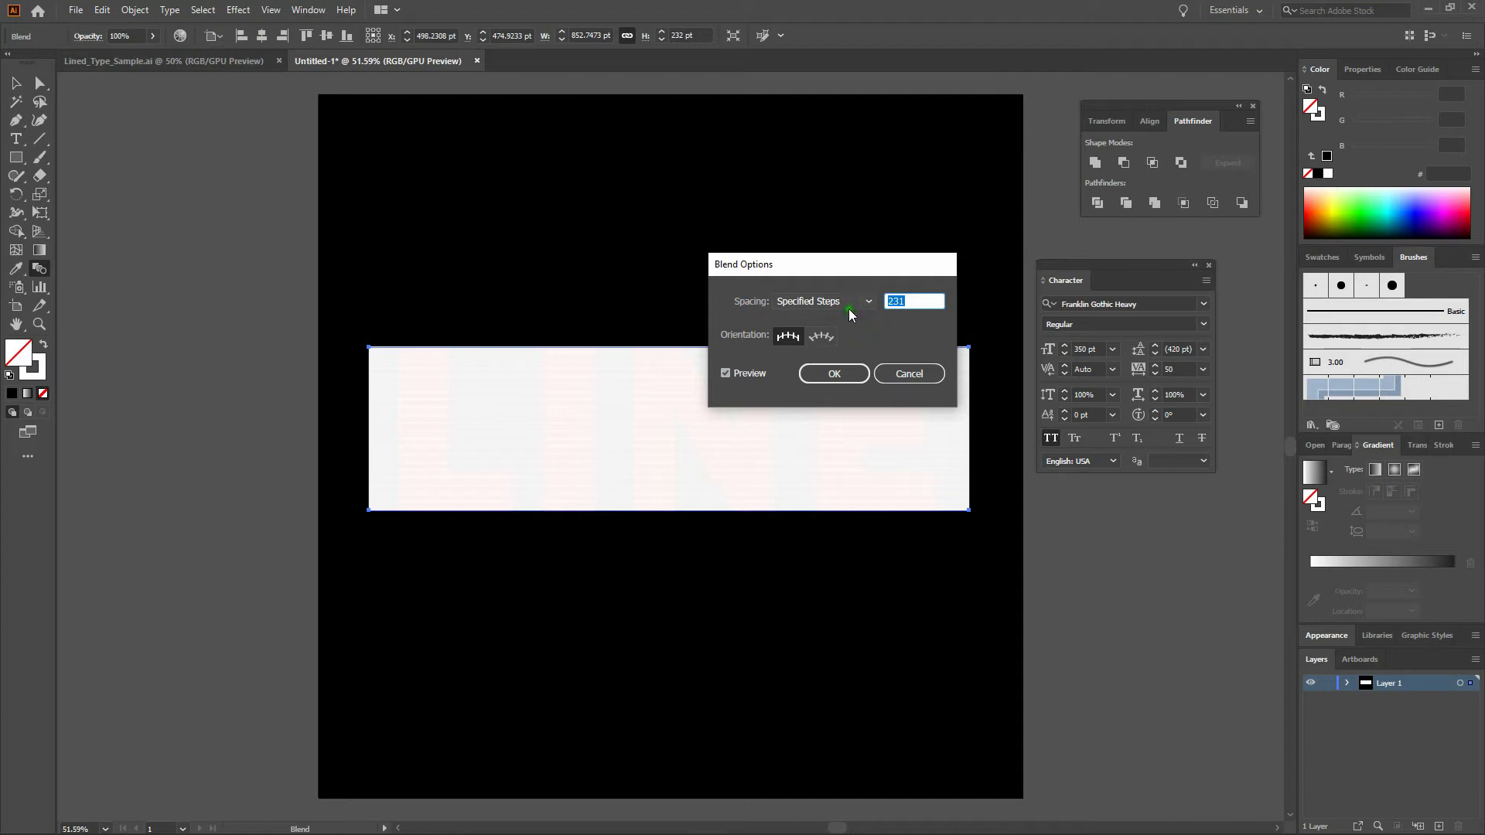
{"action": "type", "text": "13"}
{"action": "key", "text": "Tab"}
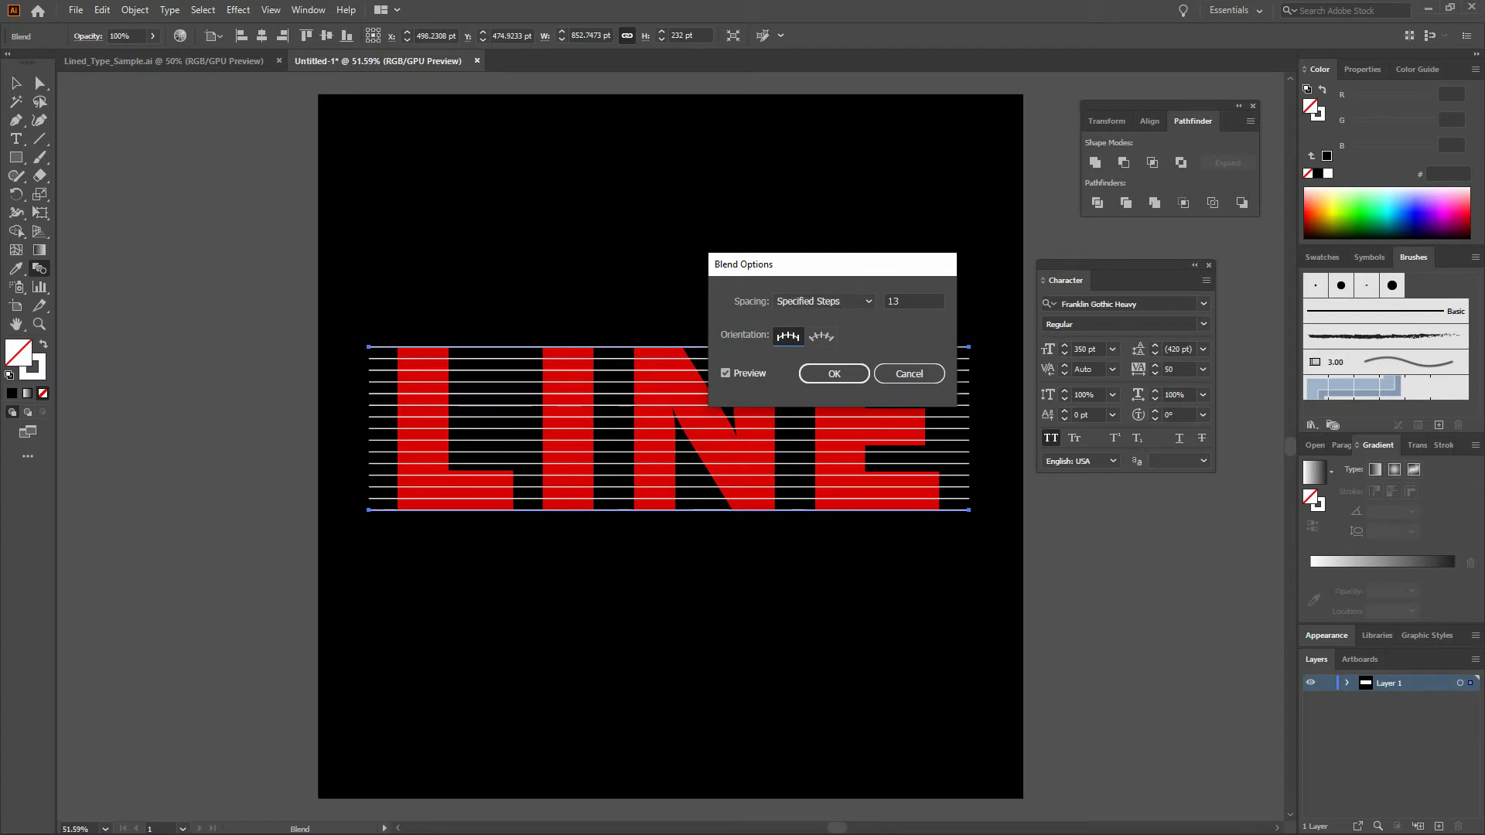
{"action": "left_click", "coordinate": [891, 301]}
{"action": "left_click", "coordinate": [834, 374]}
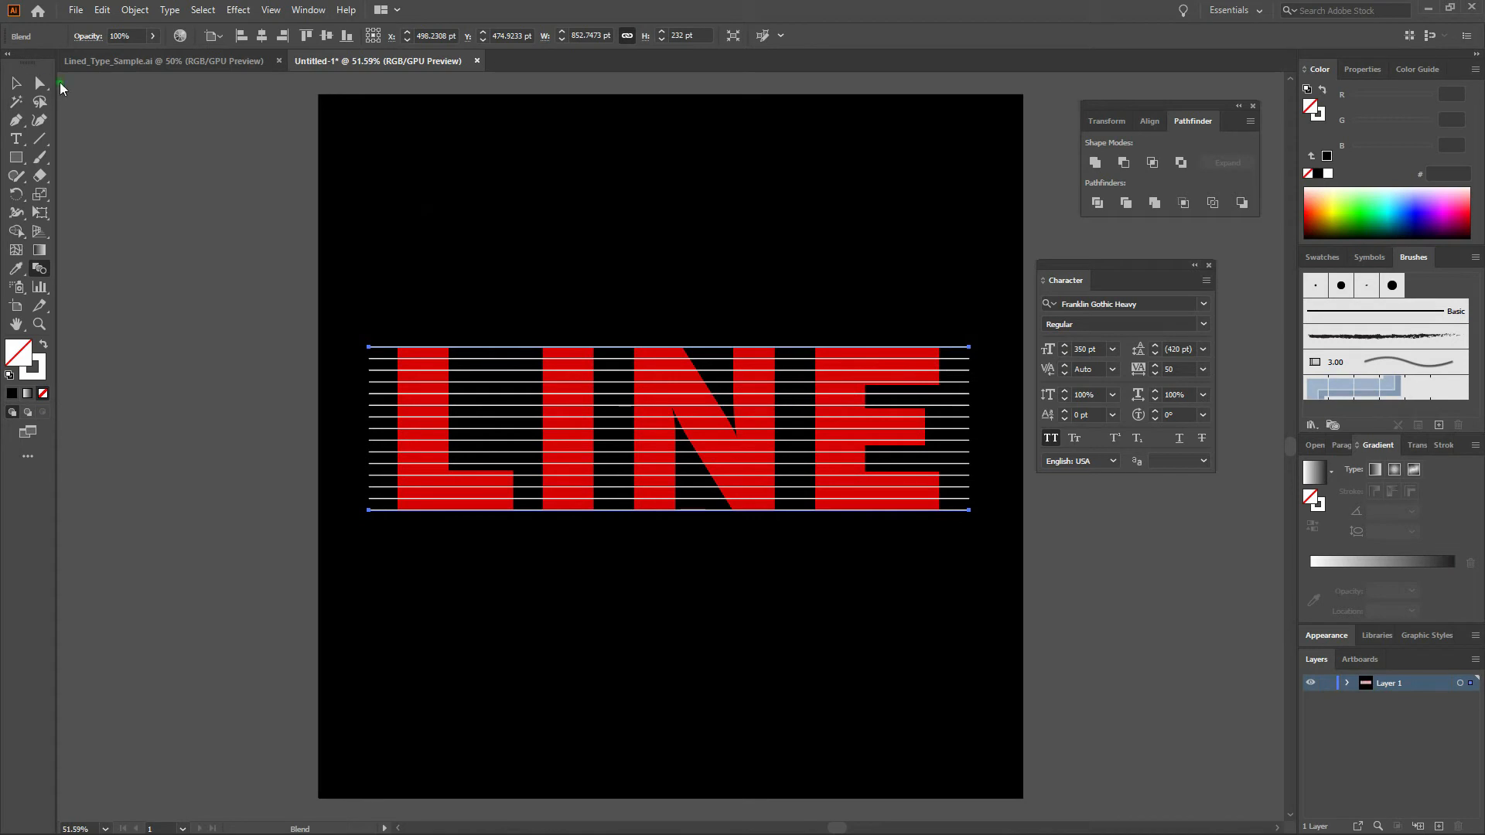
Step: Expand the blend into separate lines with Object, Fill and Stroke included, and deselect it
{"action": "left_click", "coordinate": [134, 11]}
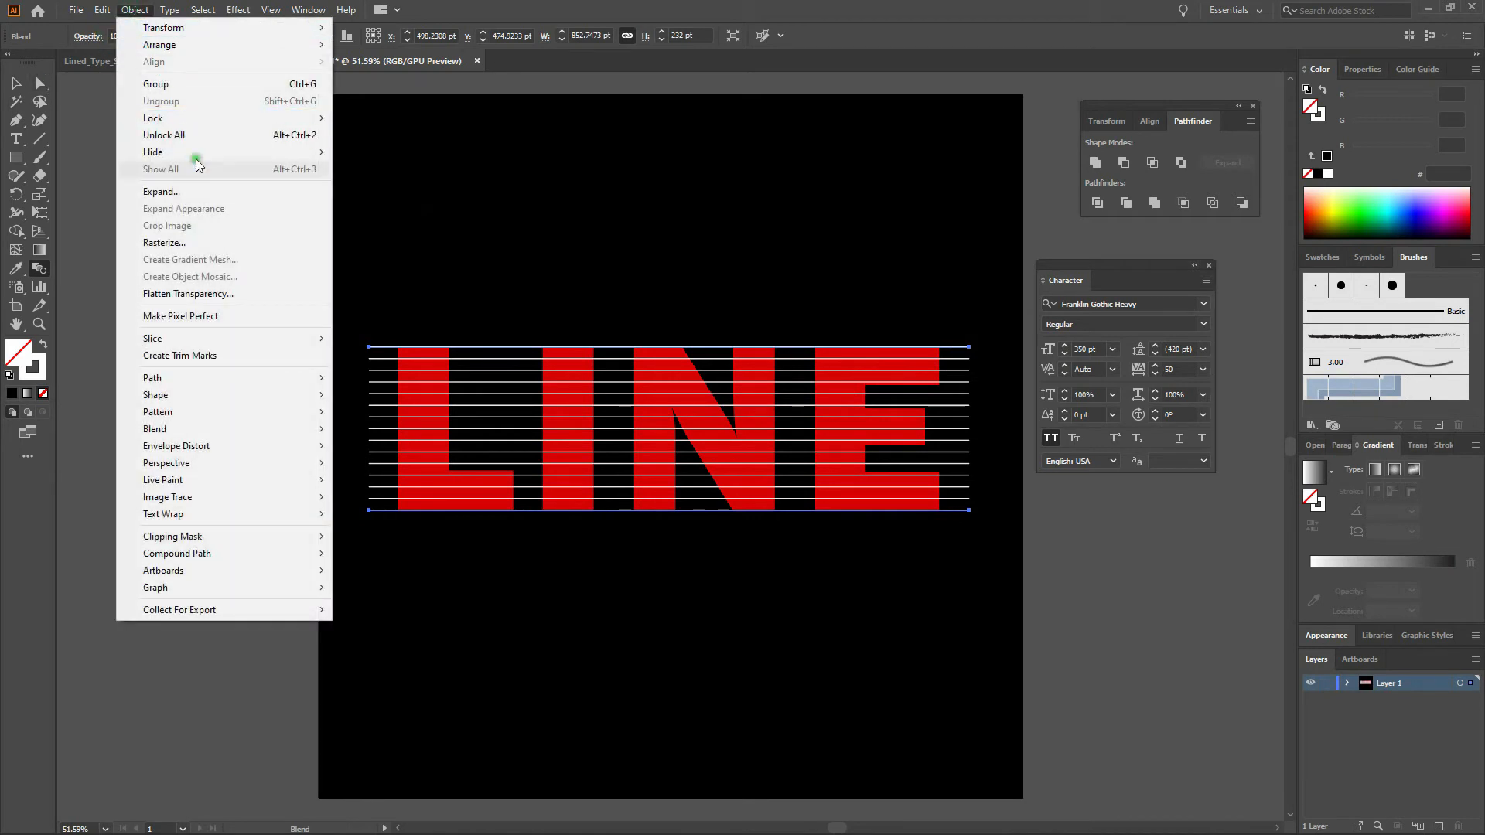
{"action": "left_click", "coordinate": [207, 191]}
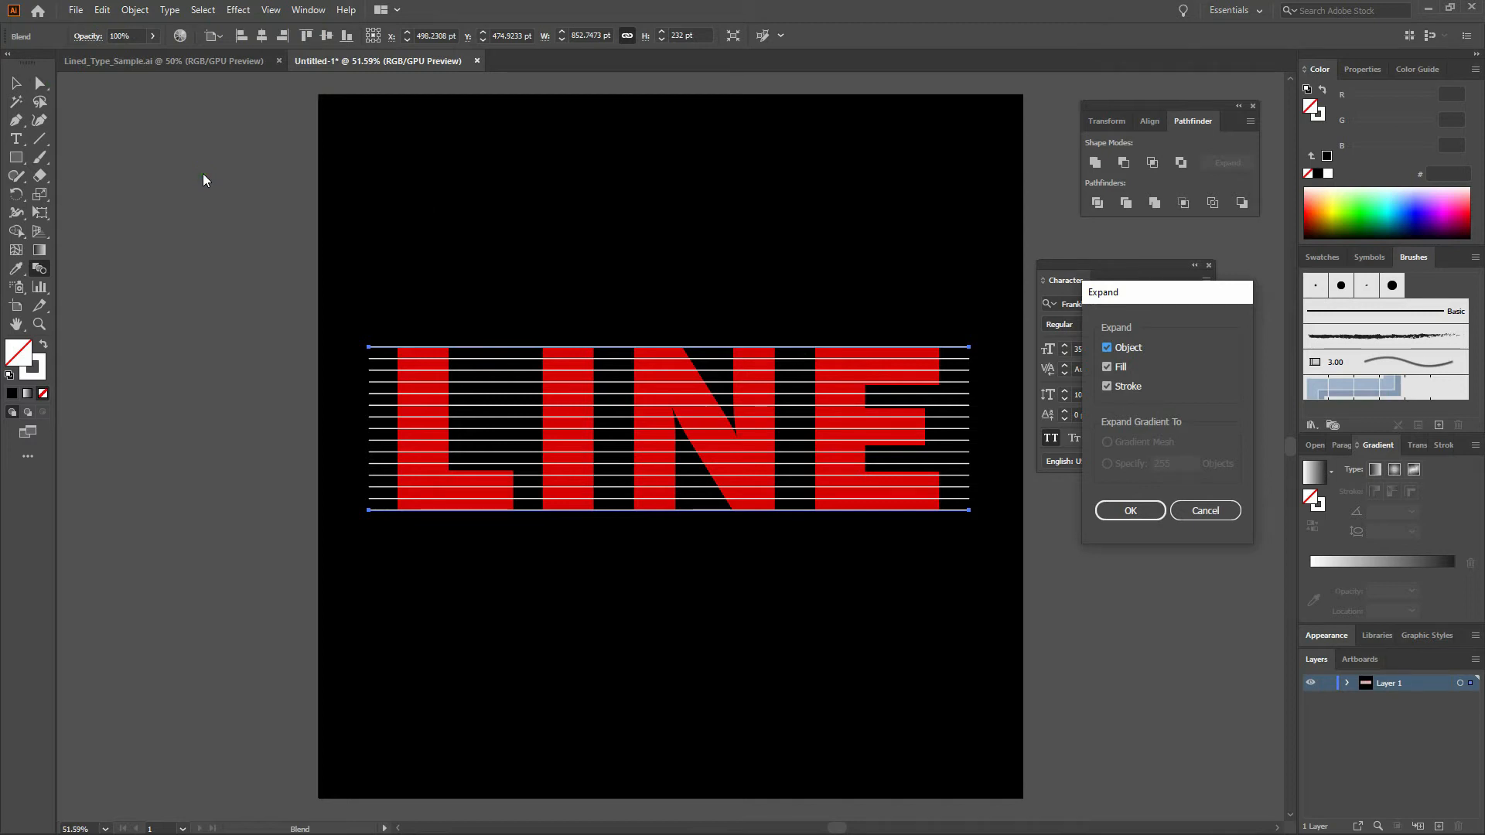
{"action": "left_click", "coordinate": [1113, 511]}
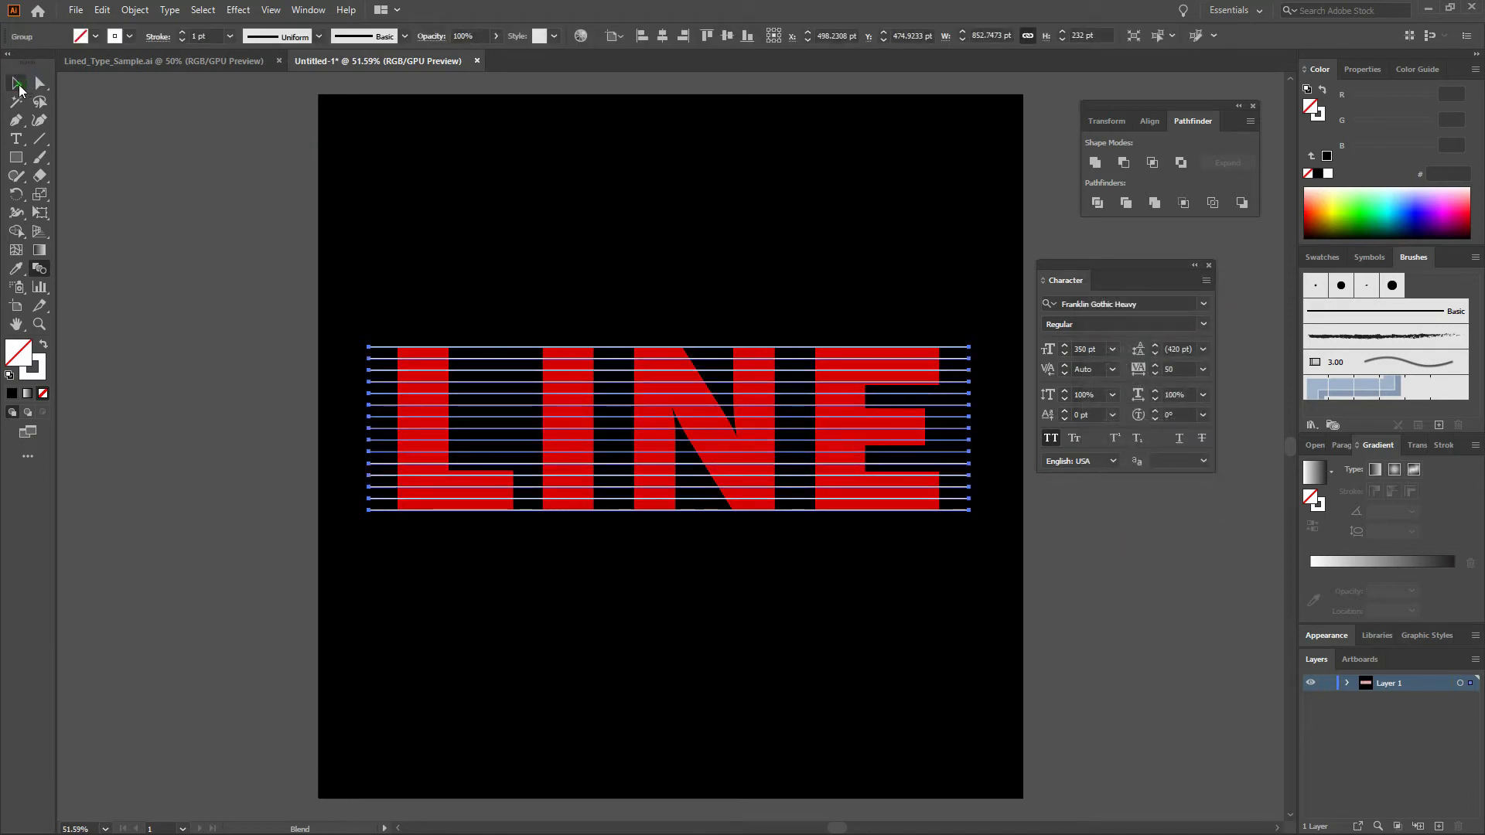
{"action": "left_click", "coordinate": [23, 84]}
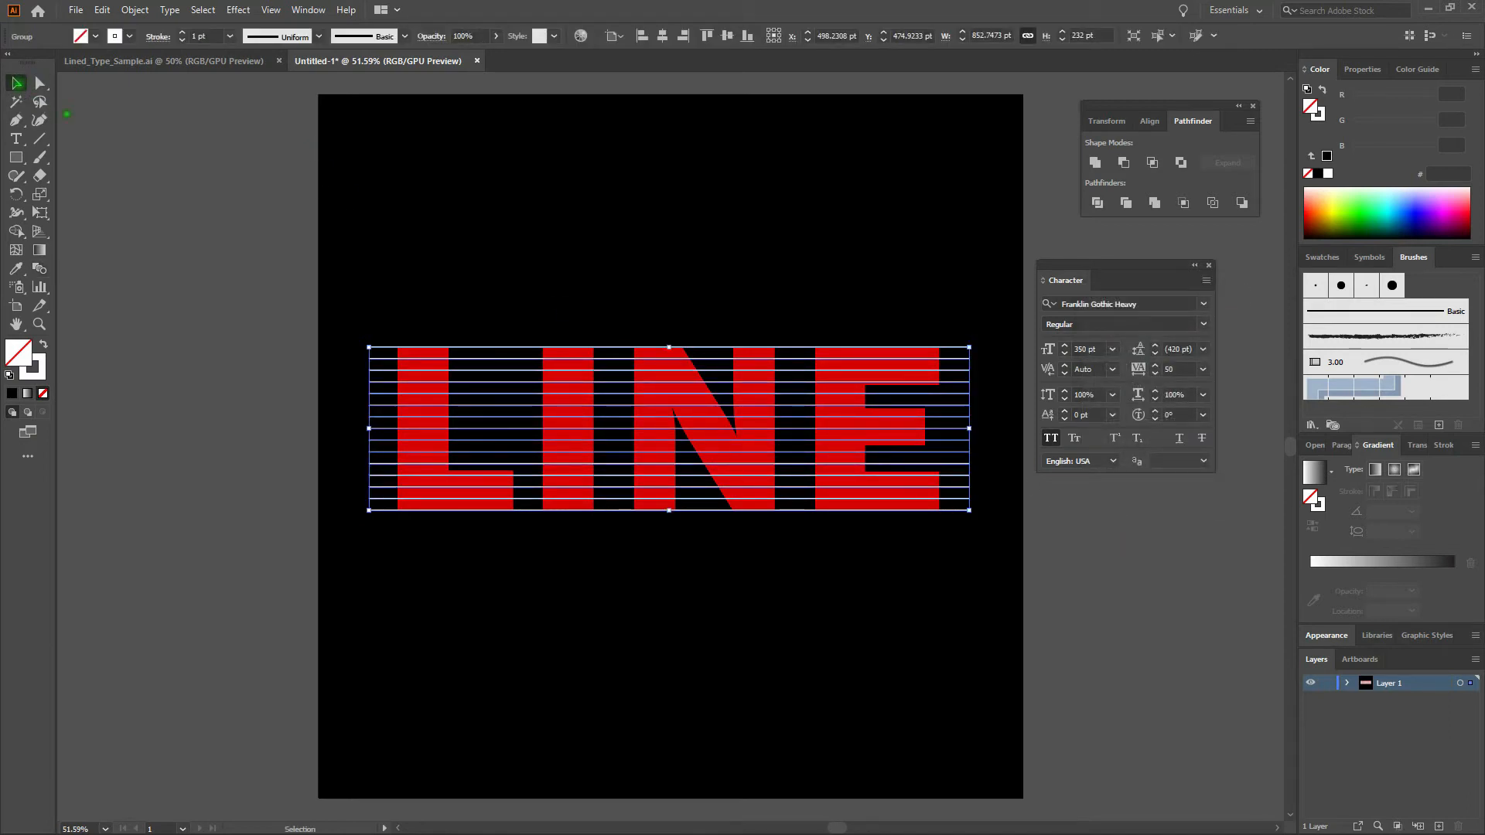
{"action": "left_click", "coordinate": [222, 173]}
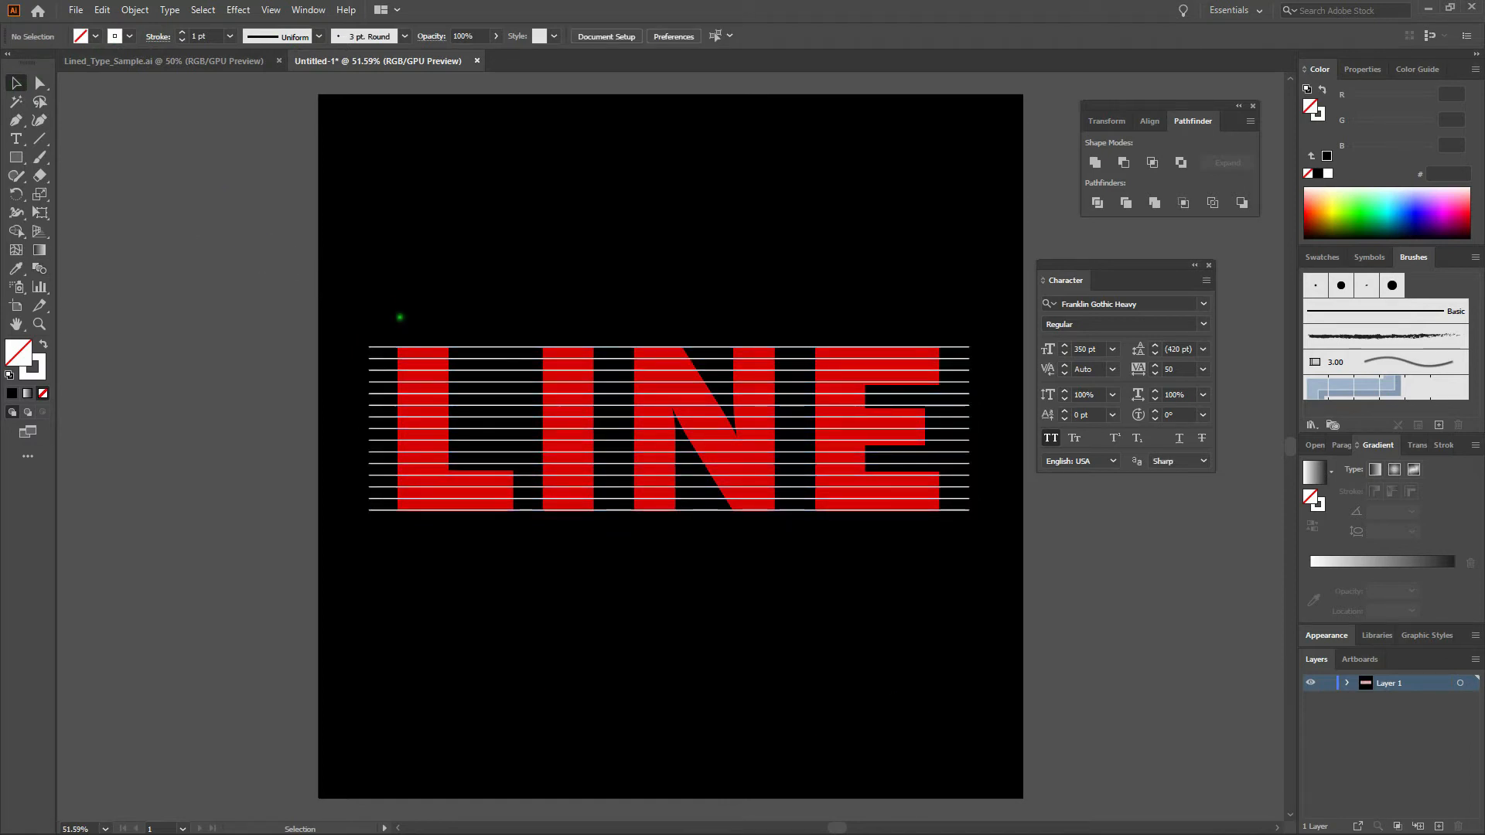
Step: Bring the red "LINE" lettering to the front, above the expanded lines
{"action": "left_click", "coordinate": [414, 353]}
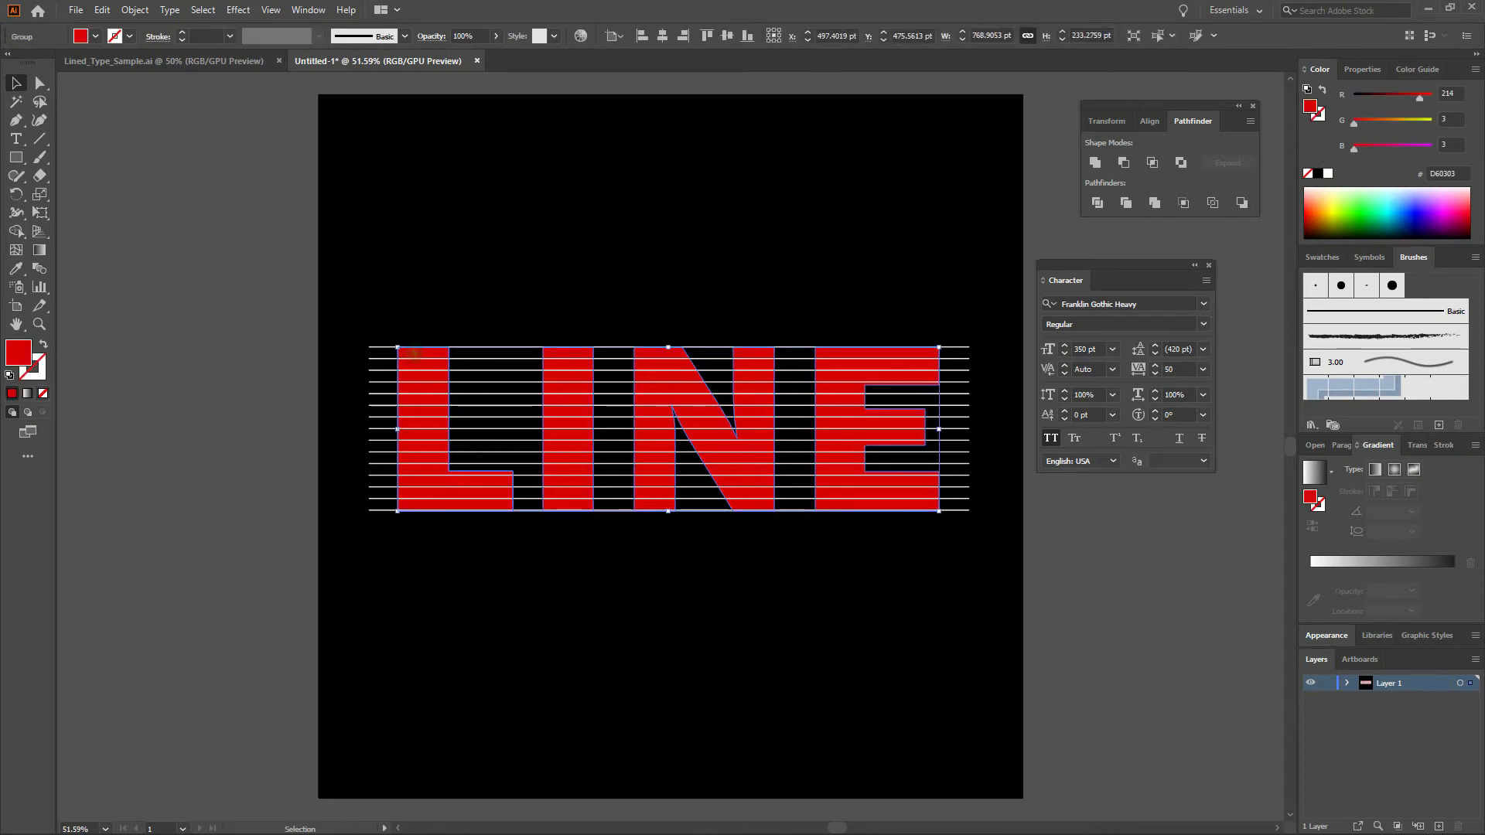
{"action": "left_click", "coordinate": [139, 9]}
{"action": "left_click", "coordinate": [153, 46]}
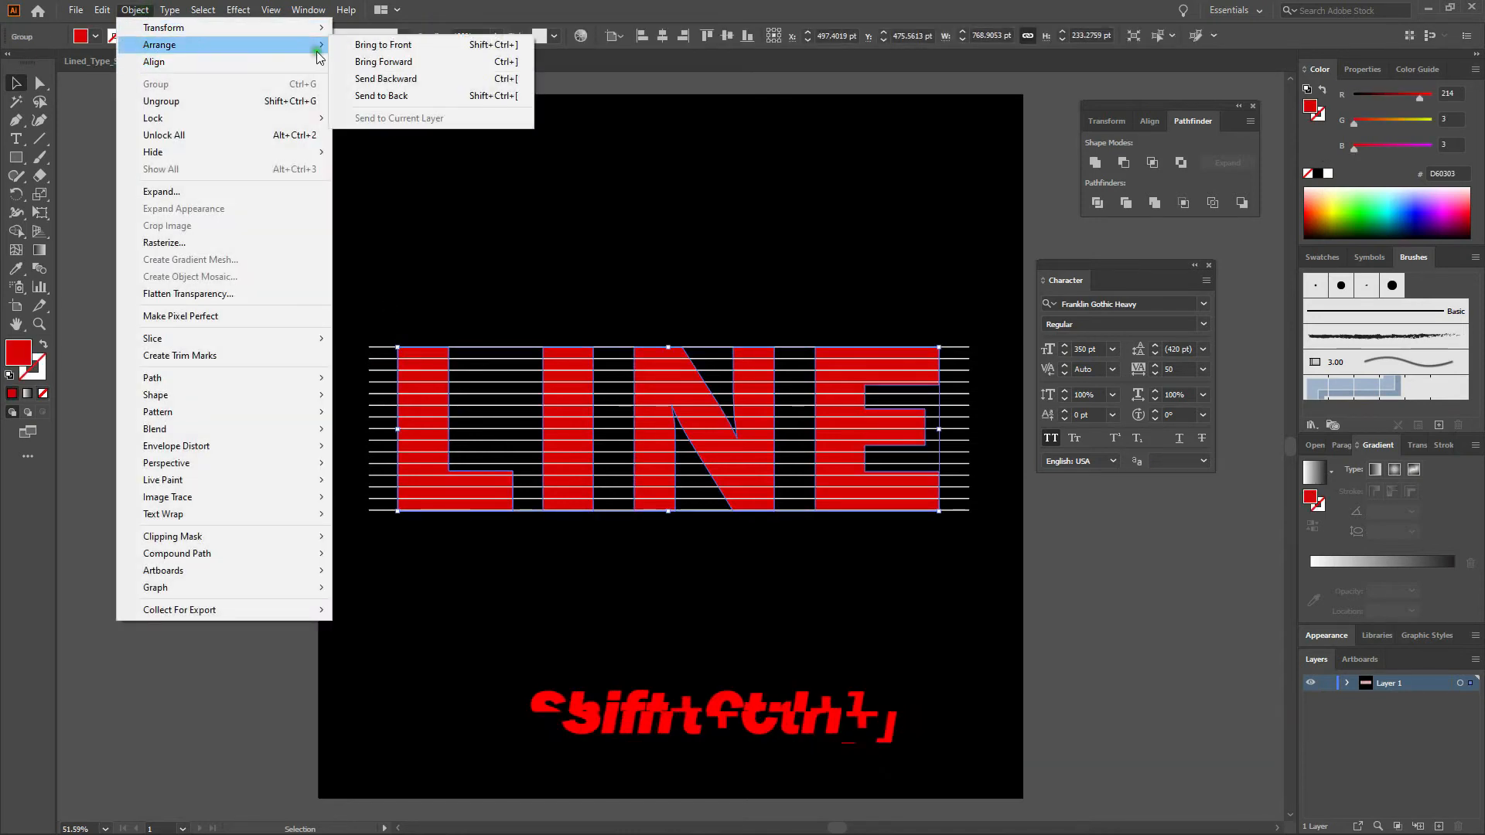
{"action": "left_click", "coordinate": [400, 44]}
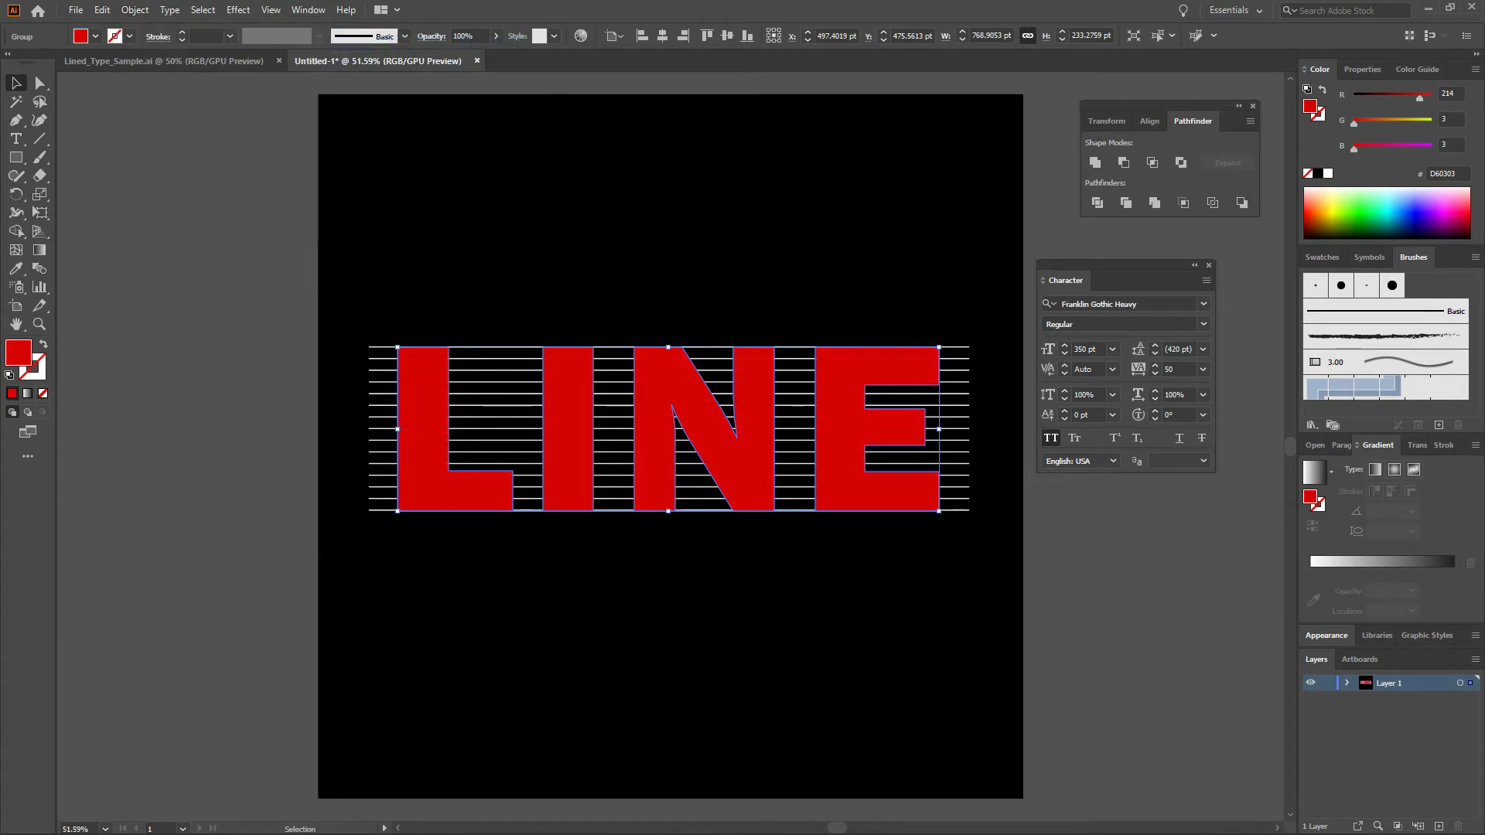
Step: Apply the Pathfinder Outline operation to the lettering and all the lines together, and deselect the result
{"action": "left_click_drag", "start_coordinate": [247, 260], "coordinate": [1031, 589]}
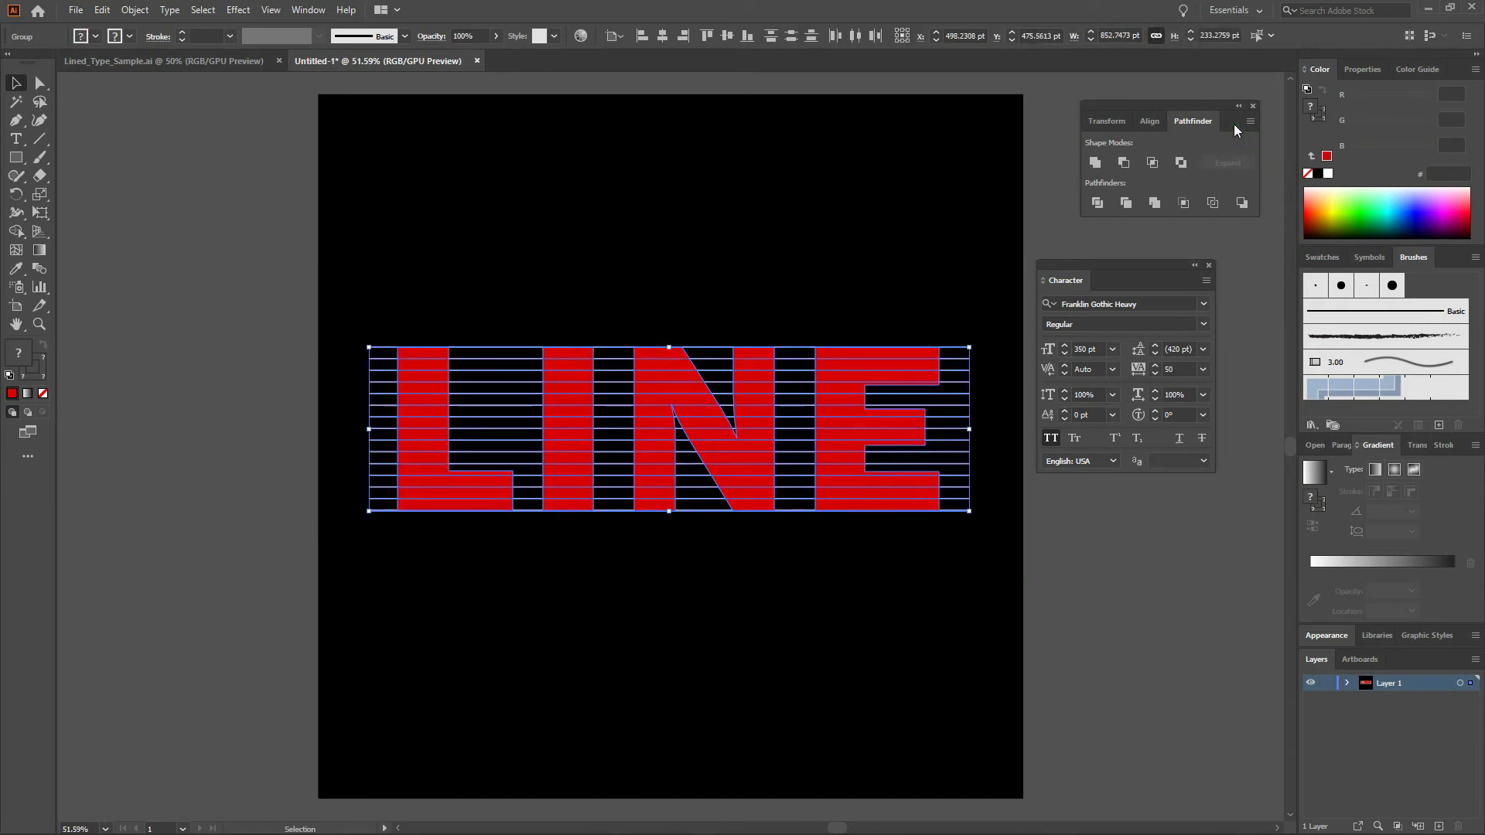
{"action": "left_click", "coordinate": [309, 10]}
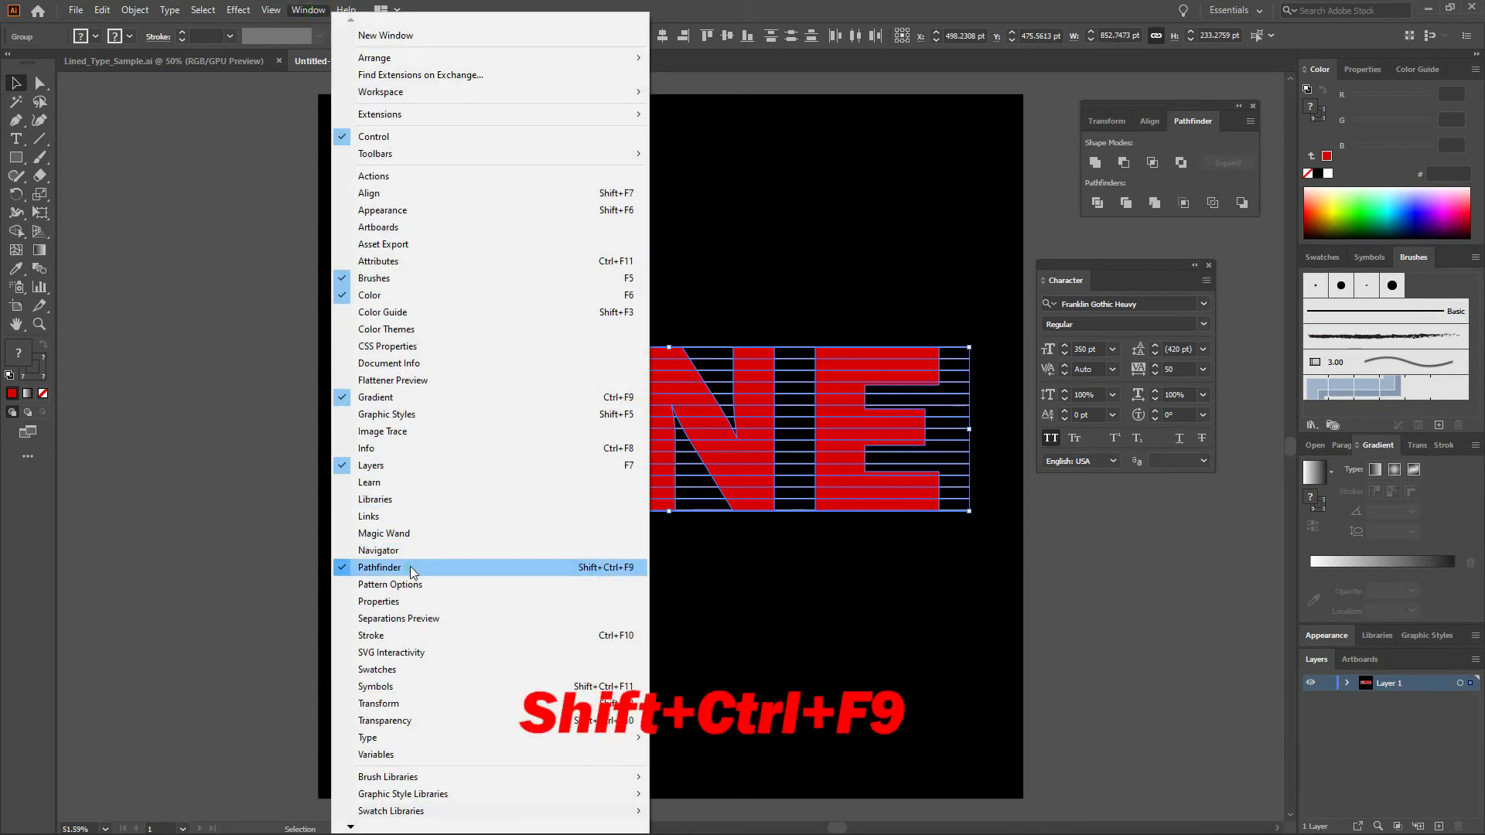
{"action": "left_click", "coordinate": [745, 6]}
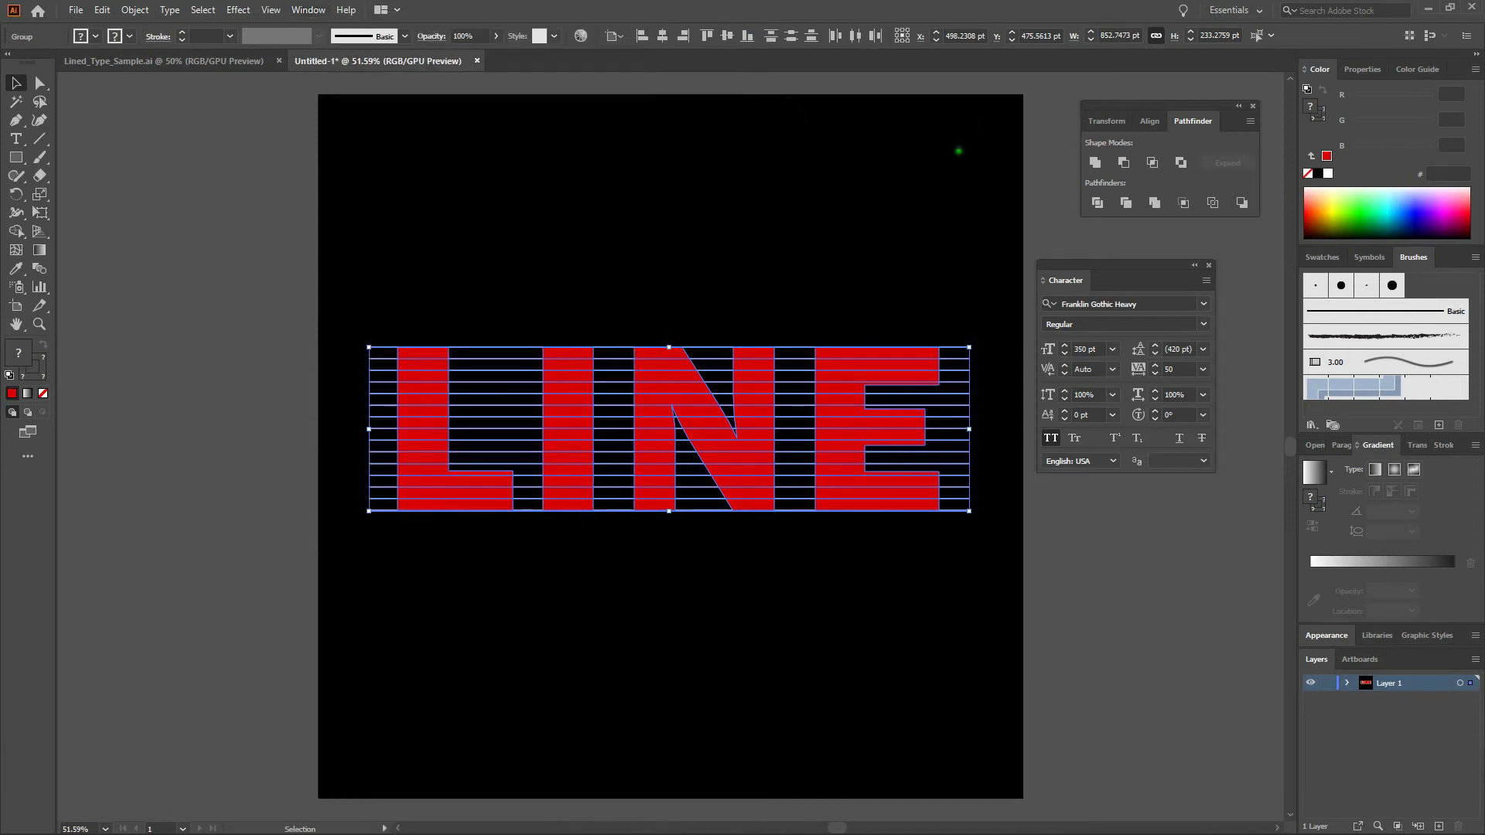
{"action": "left_click", "coordinate": [1213, 203]}
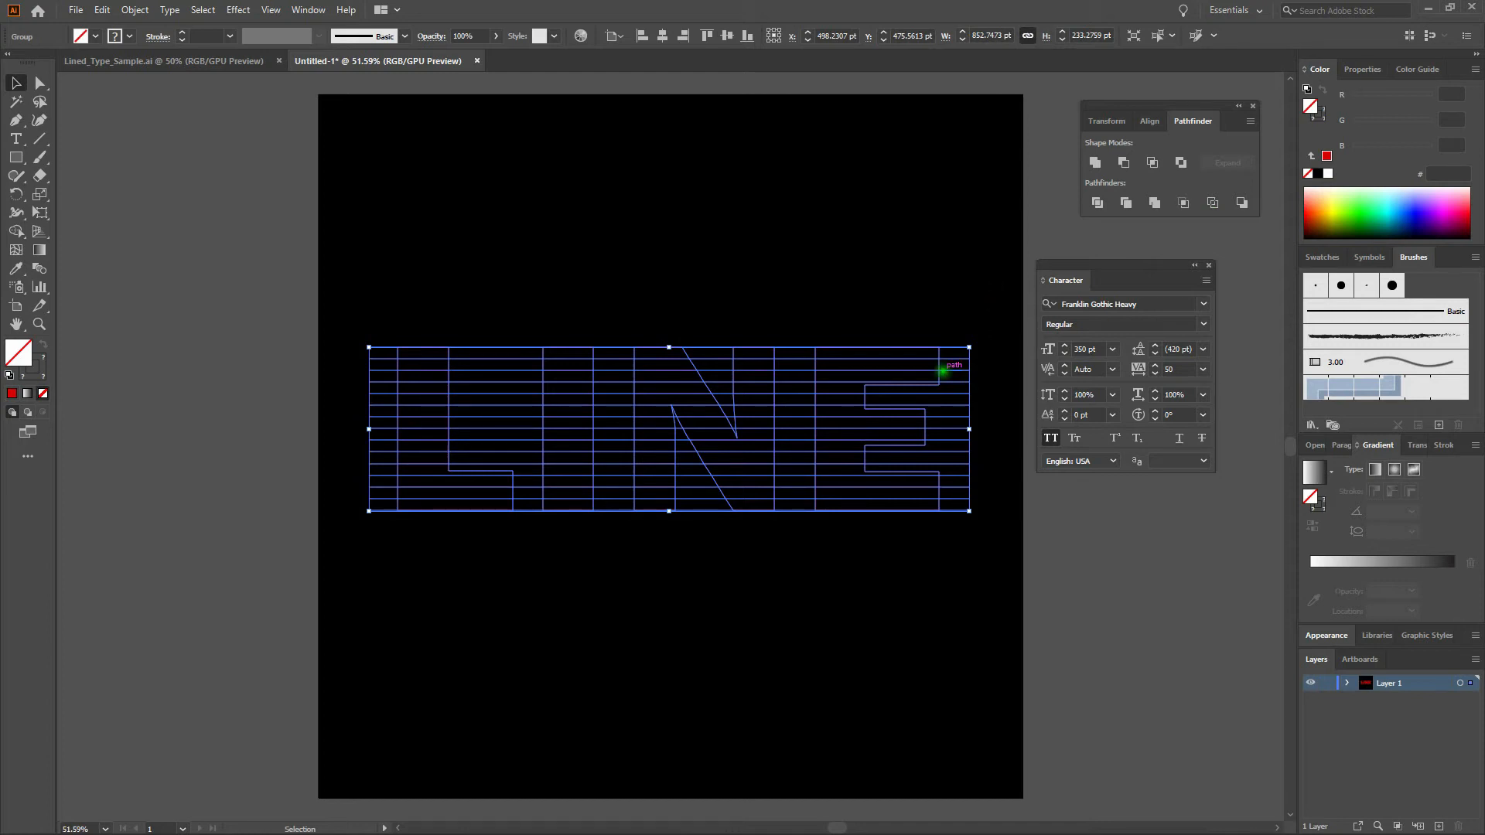
{"action": "left_click", "coordinate": [942, 289]}
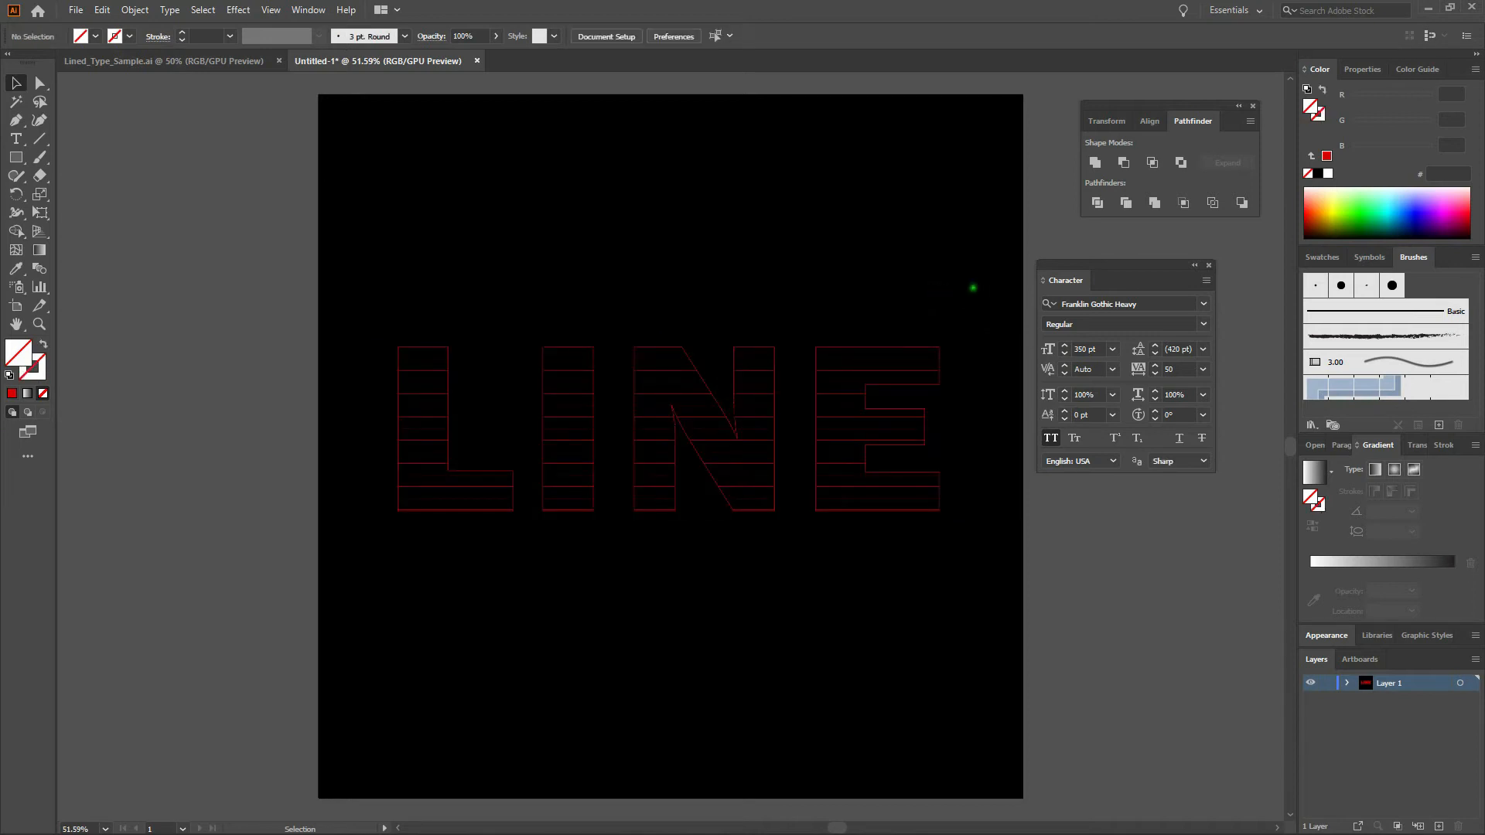
Step: Ungroup the outlined lettering and lines into separate segments, and deselect them
{"action": "left_click", "coordinate": [915, 347]}
{"action": "right_click", "coordinate": [913, 348]}
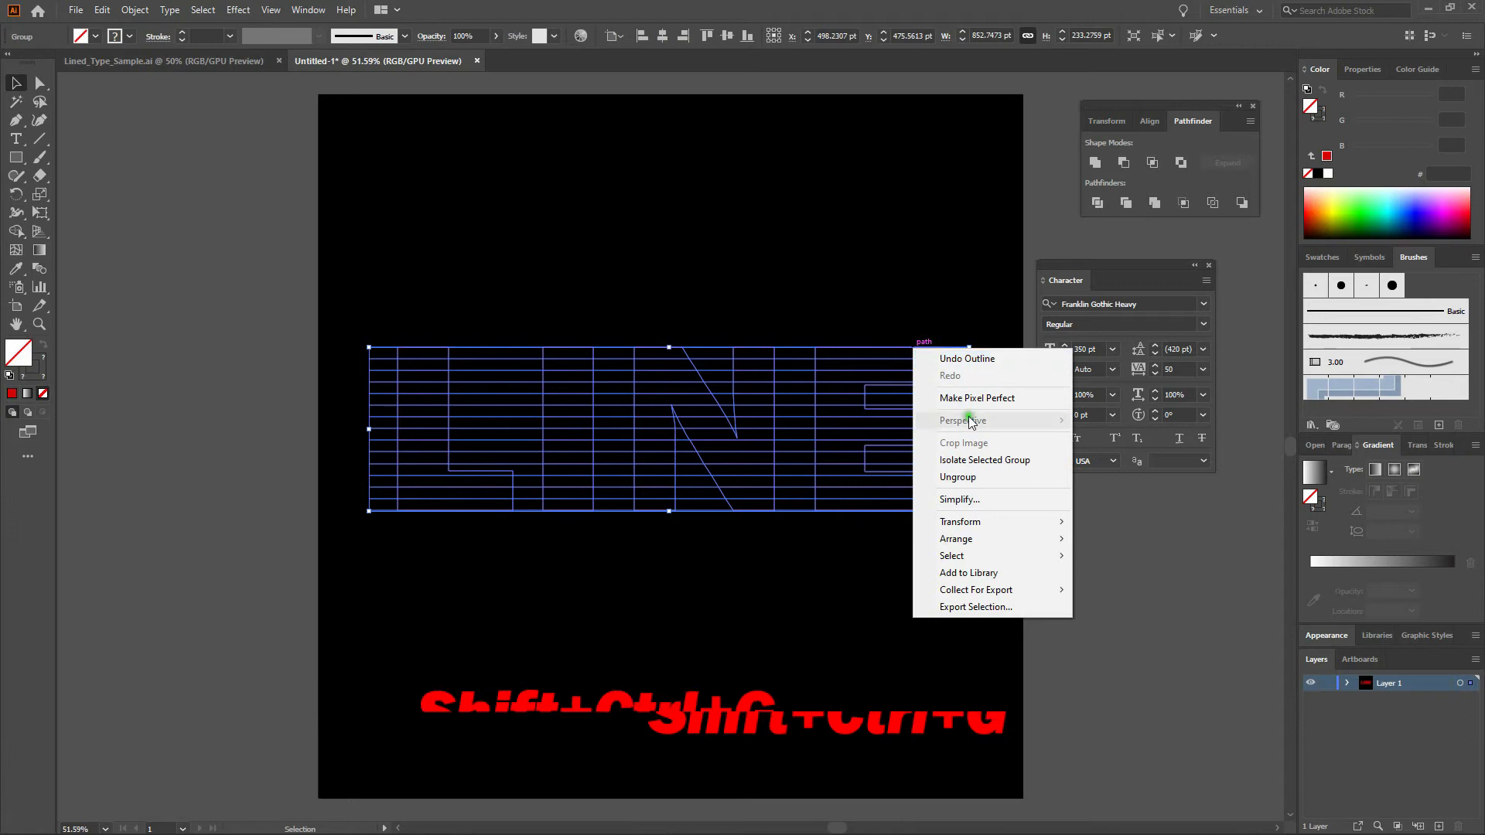
{"action": "left_click", "coordinate": [1004, 476]}
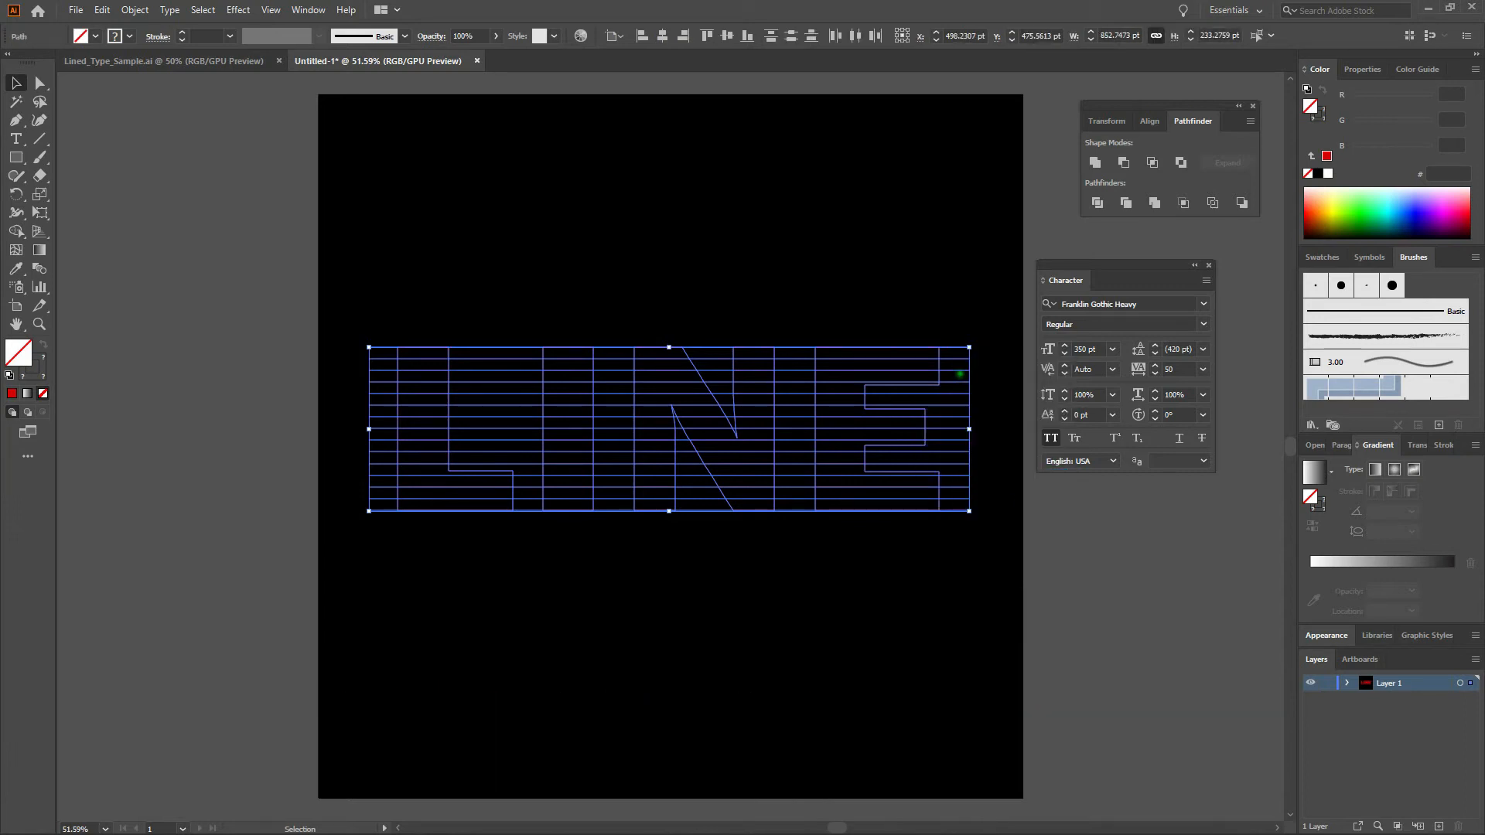
{"action": "left_click", "coordinate": [957, 372]}
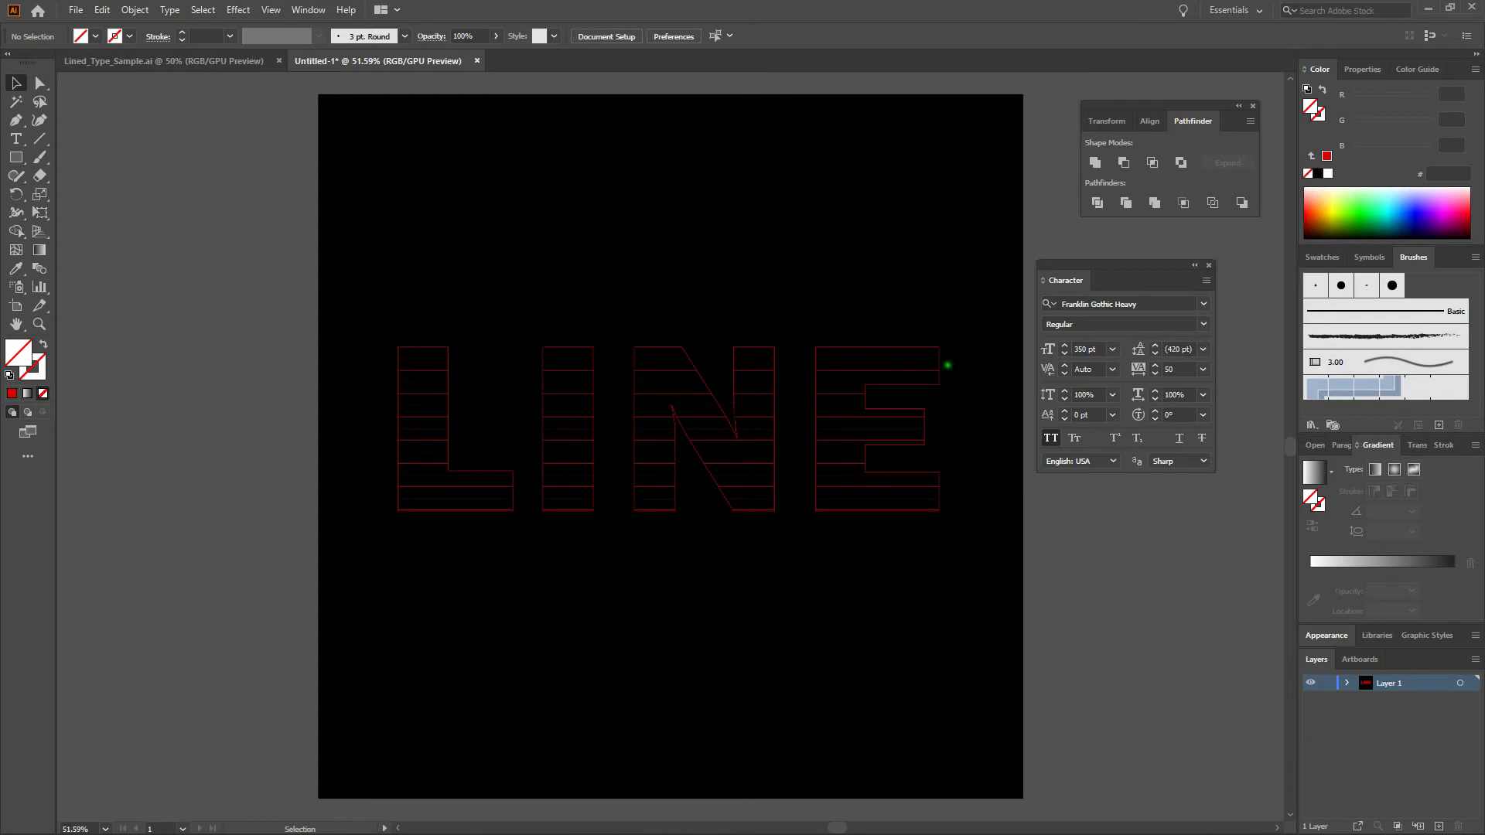
Step: Select all red-stroked segments of the lettering by matching one of the E's lines, and cut them from the document
{"action": "left_click", "coordinate": [935, 374]}
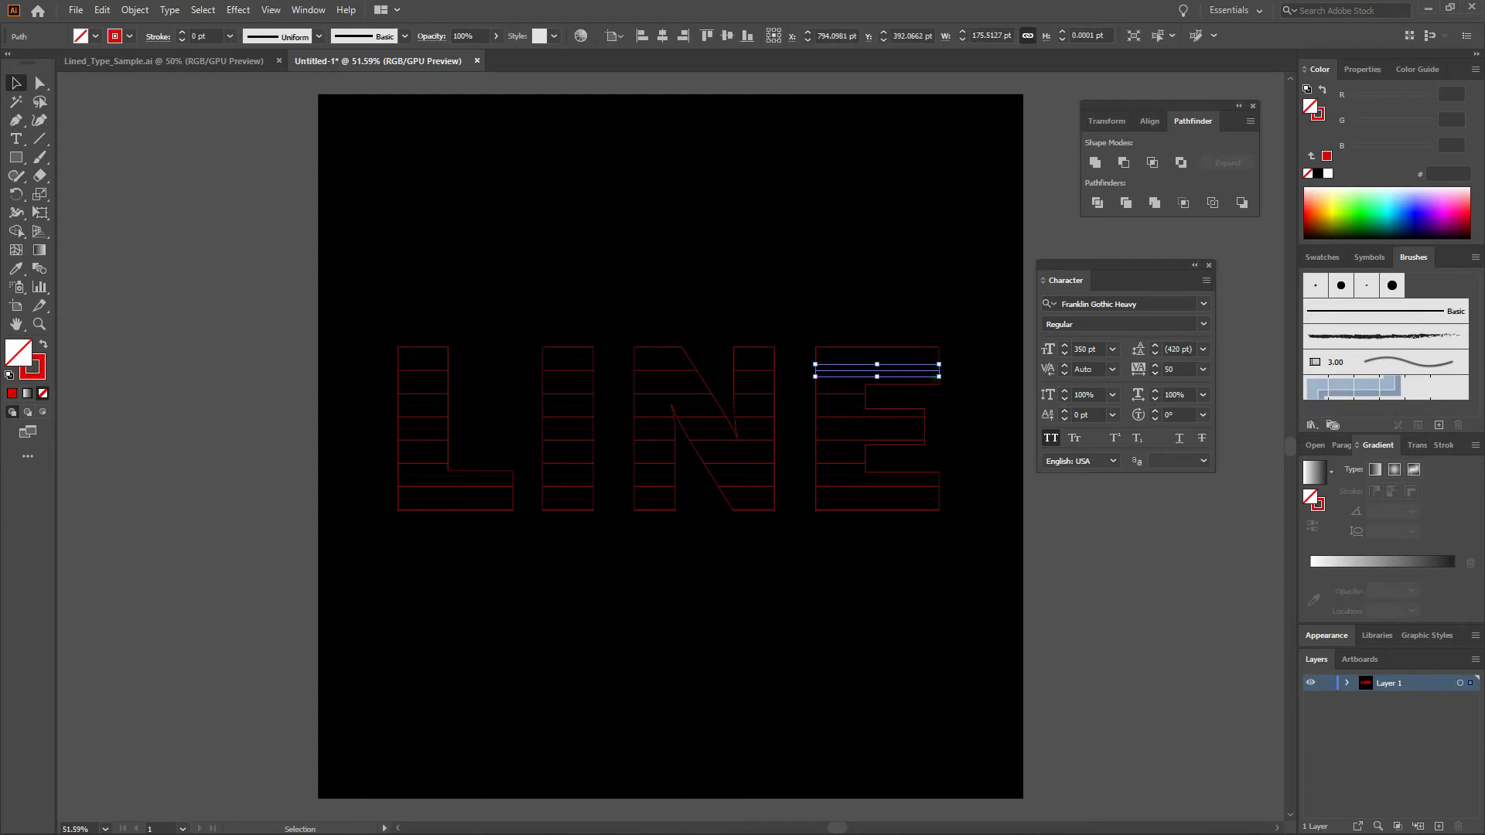
{"action": "left_click", "coordinate": [1154, 39]}
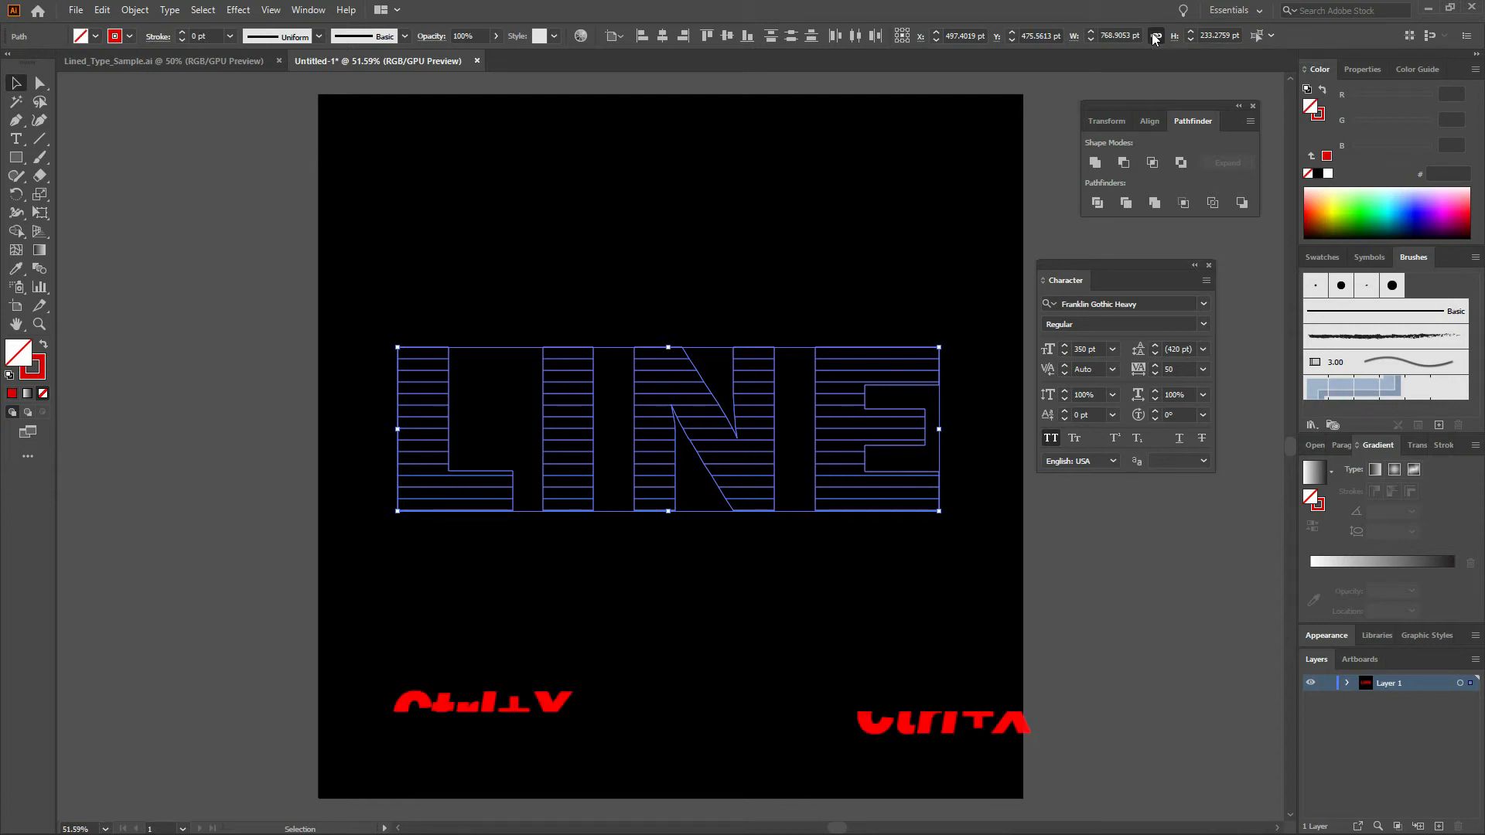
{"action": "key", "text": "ctrl+x"}
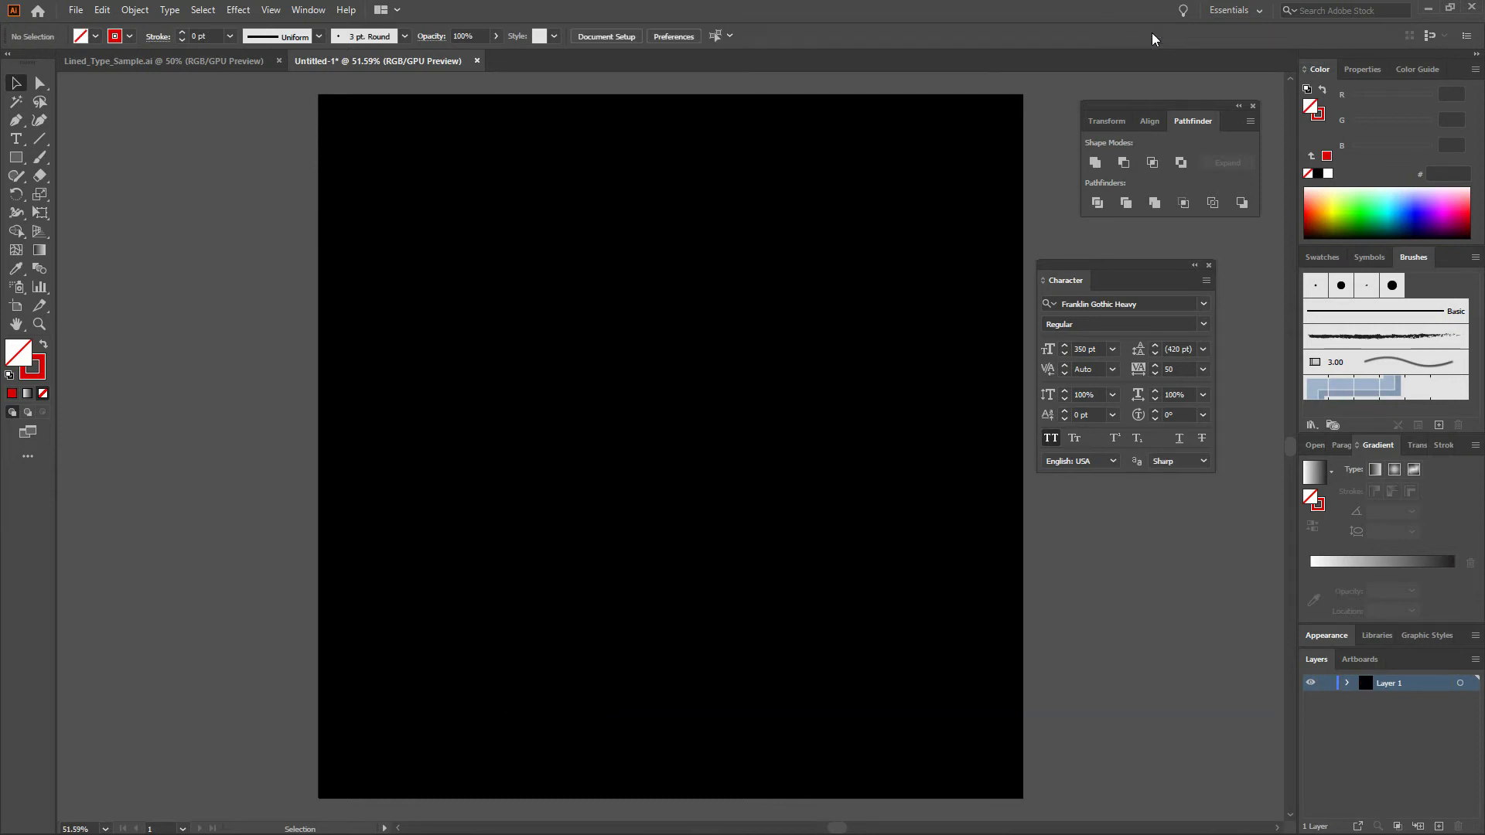
Step: Create a new 1000 x 1000 pt RGB document and cover its artboard with a black-filled rectangle without a stroke
{"action": "key", "text": "ctrl+n"}
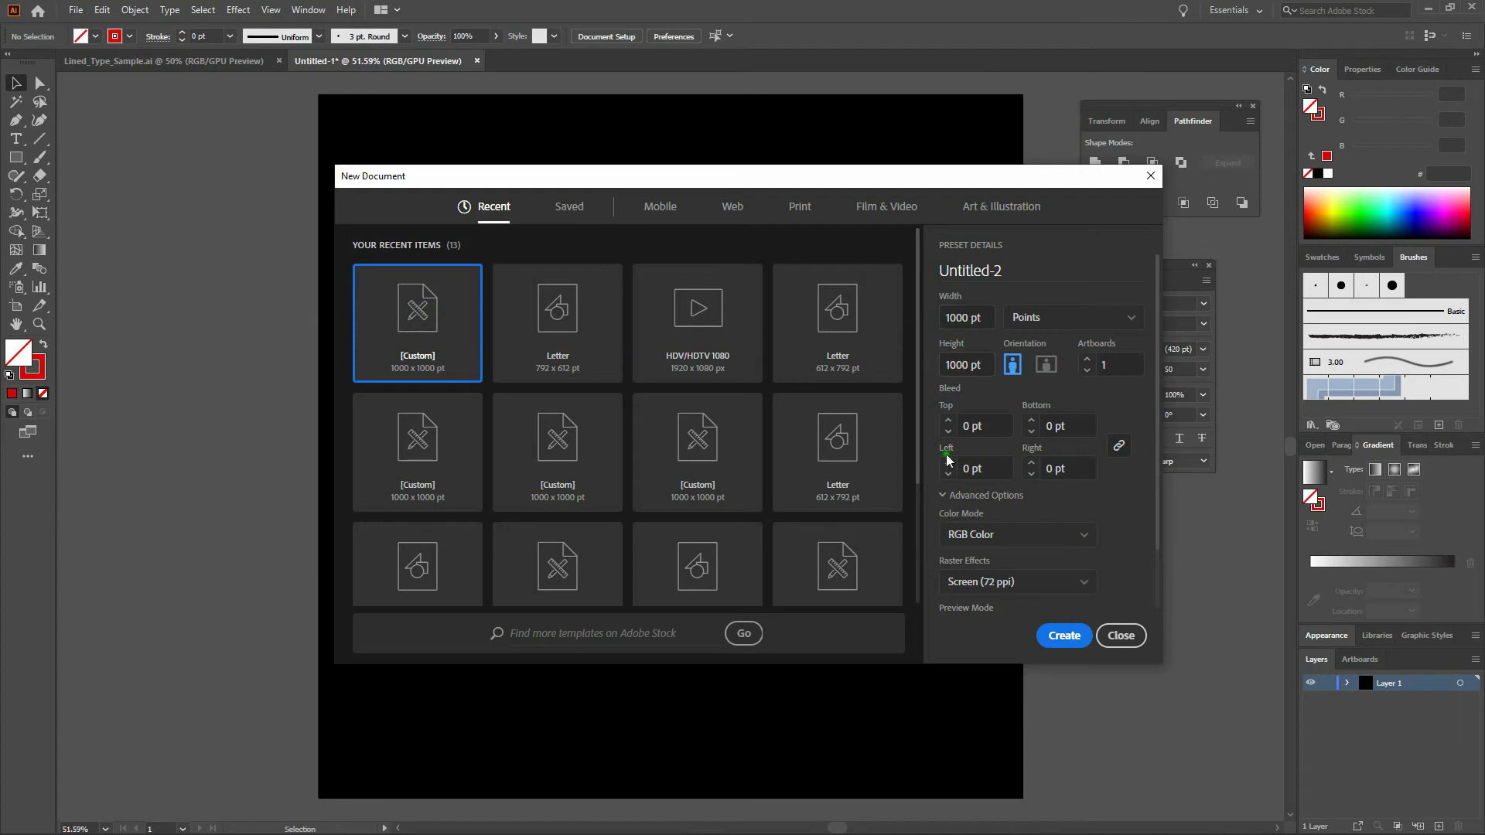
{"action": "left_click", "coordinate": [1065, 635]}
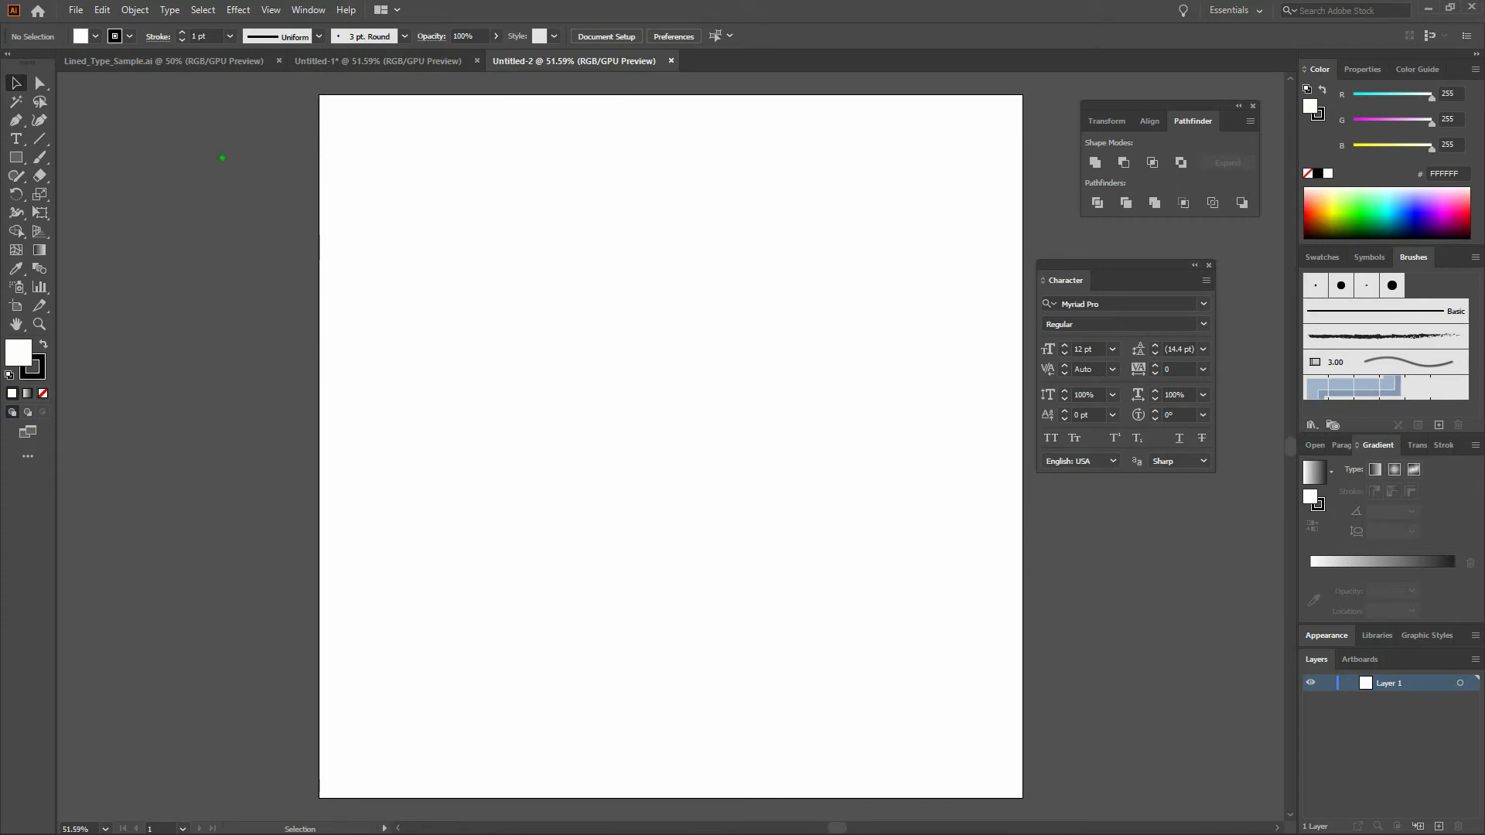
{"action": "left_click", "coordinate": [16, 159]}
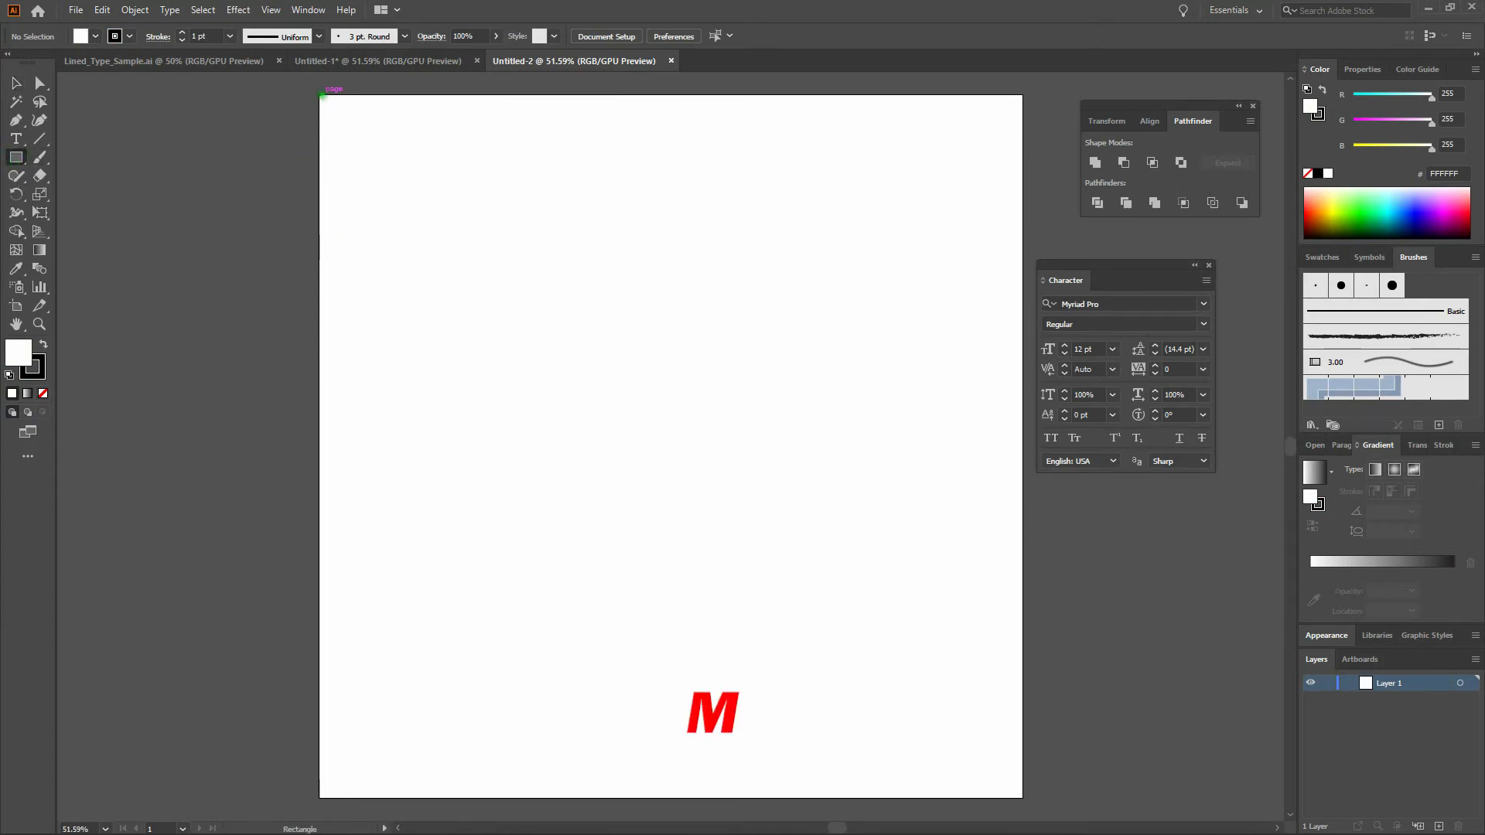
{"action": "left_click_drag", "start_coordinate": [321, 95], "coordinate": [1023, 797]}
{"action": "left_click", "coordinate": [44, 347]}
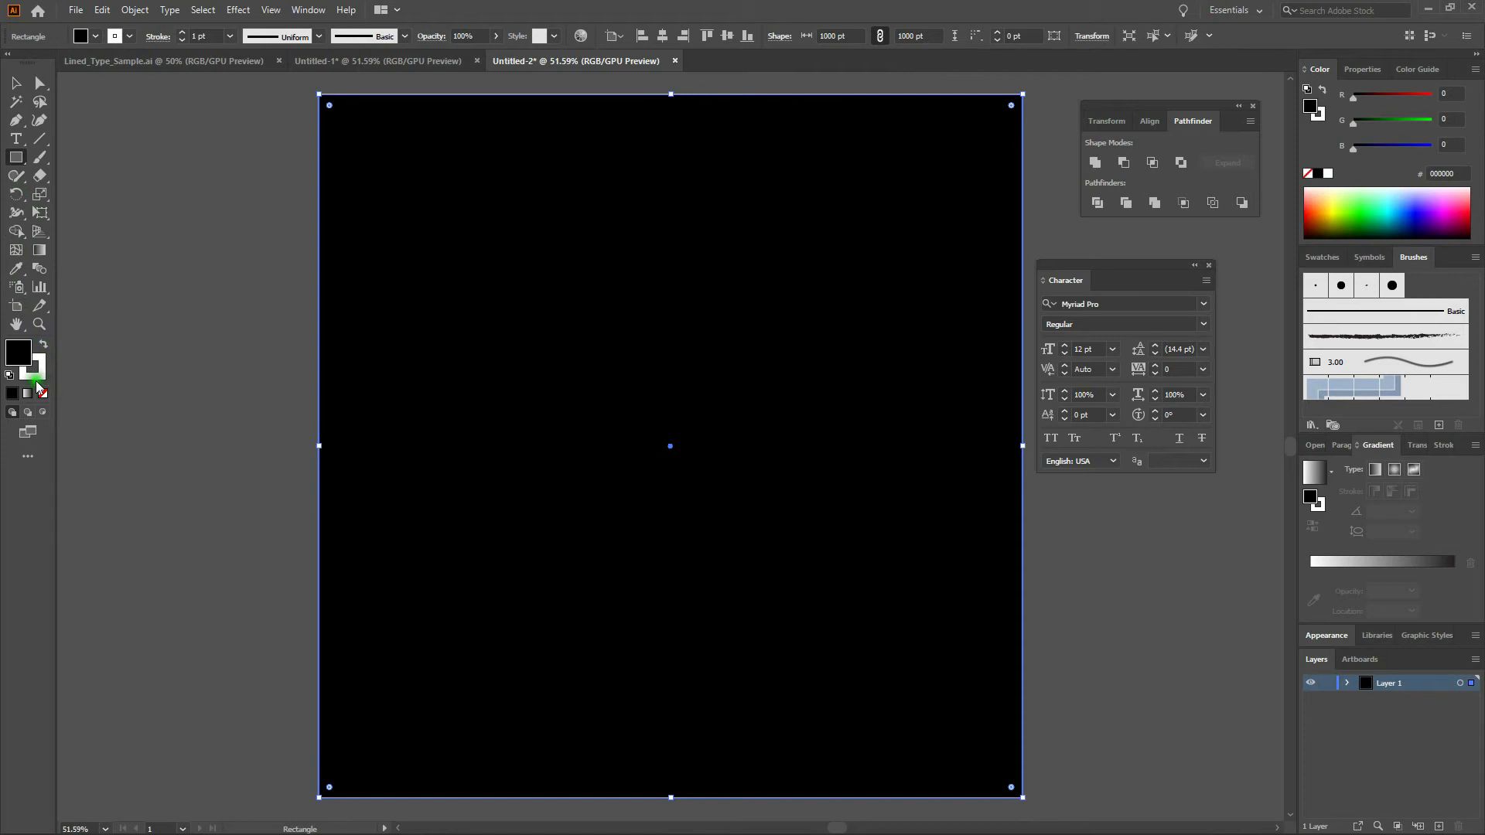
{"action": "left_click", "coordinate": [37, 378]}
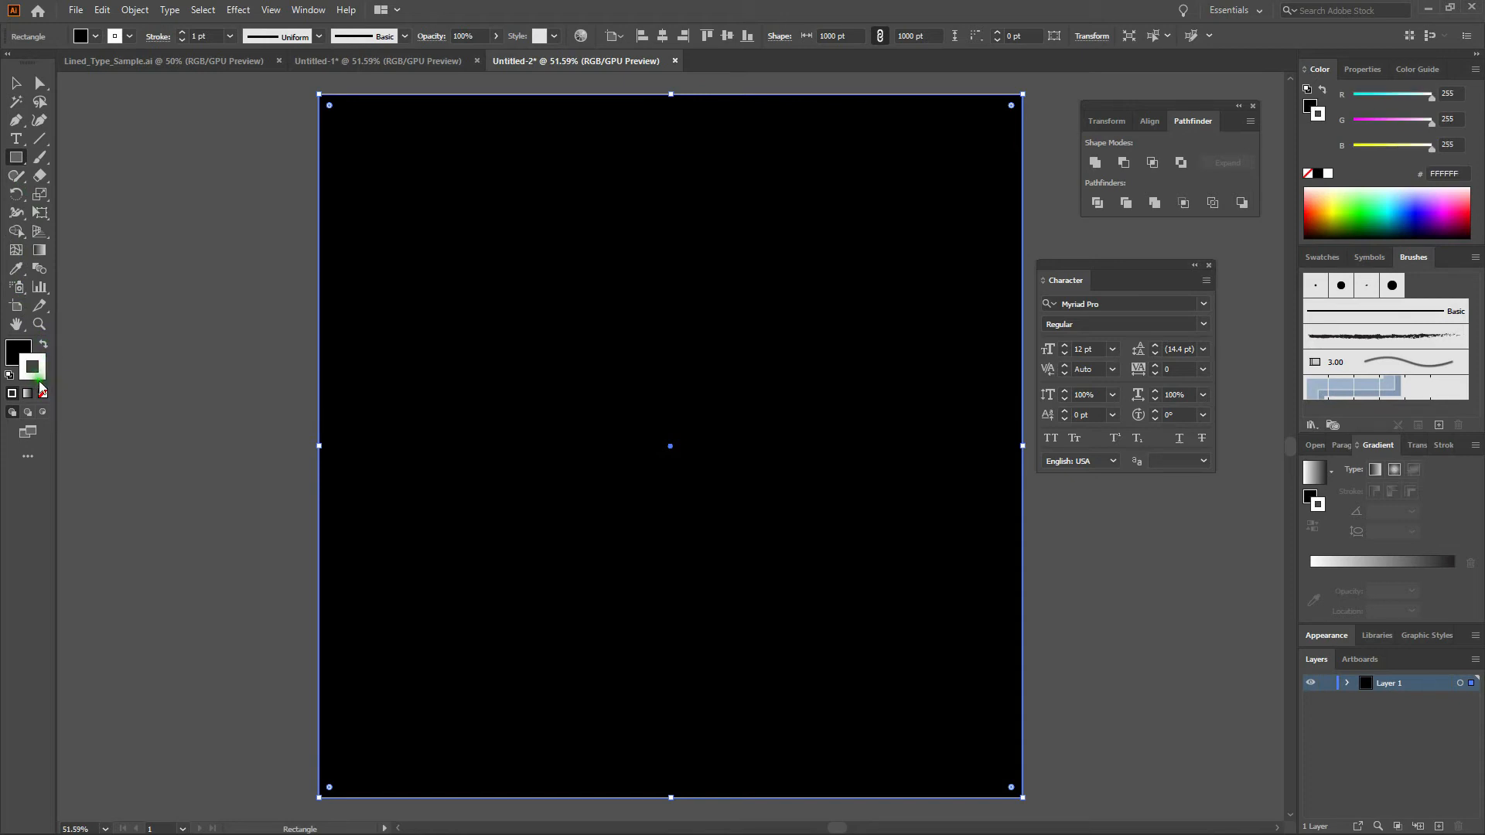
{"action": "left_click", "coordinate": [43, 392]}
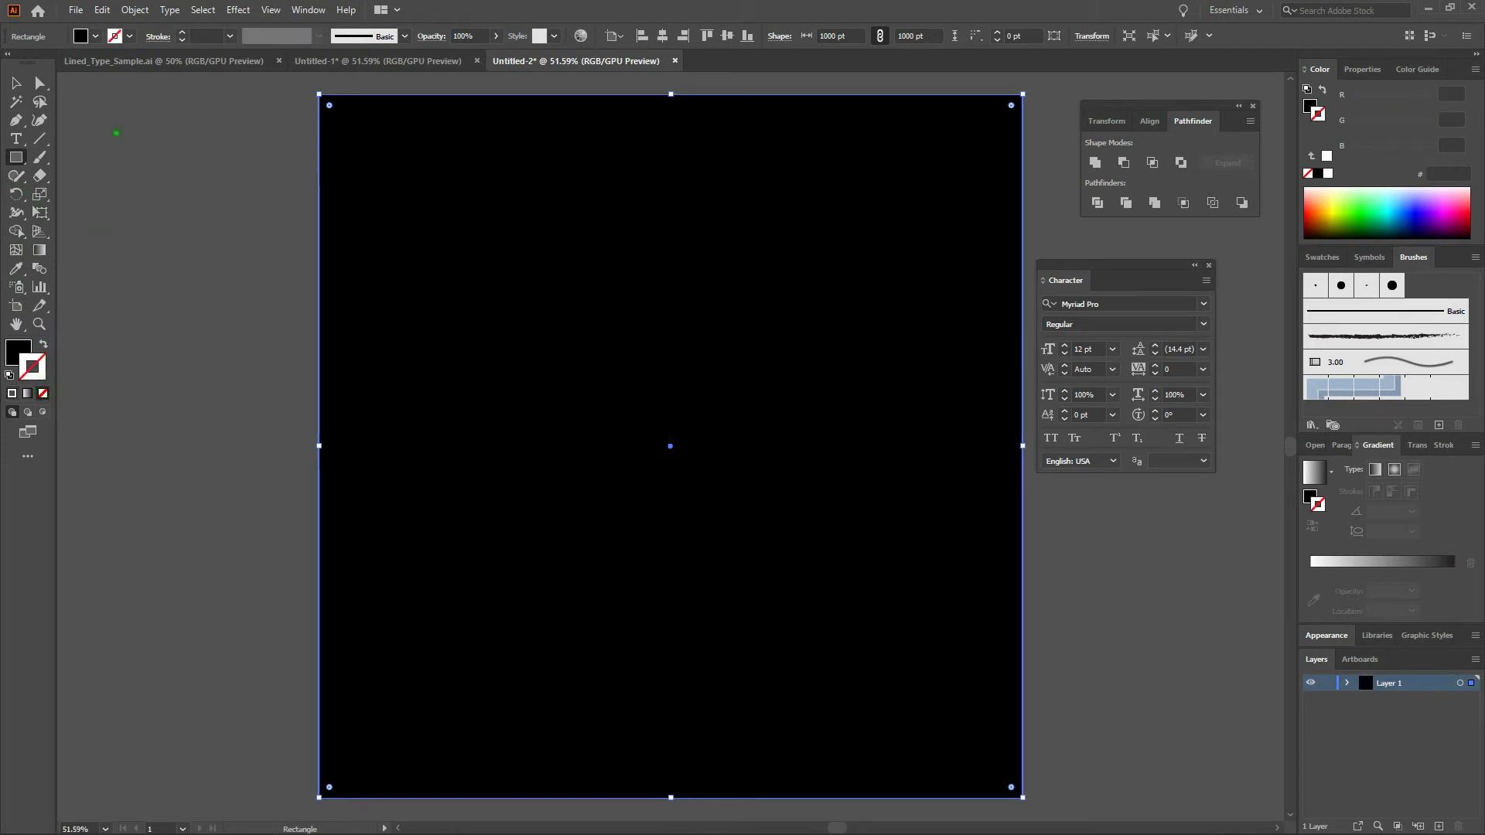
Step: Lock the black background rectangle and paste the cut lettering segments over it
{"action": "left_click", "coordinate": [134, 9]}
{"action": "mouse_move", "coordinate": [174, 117]}
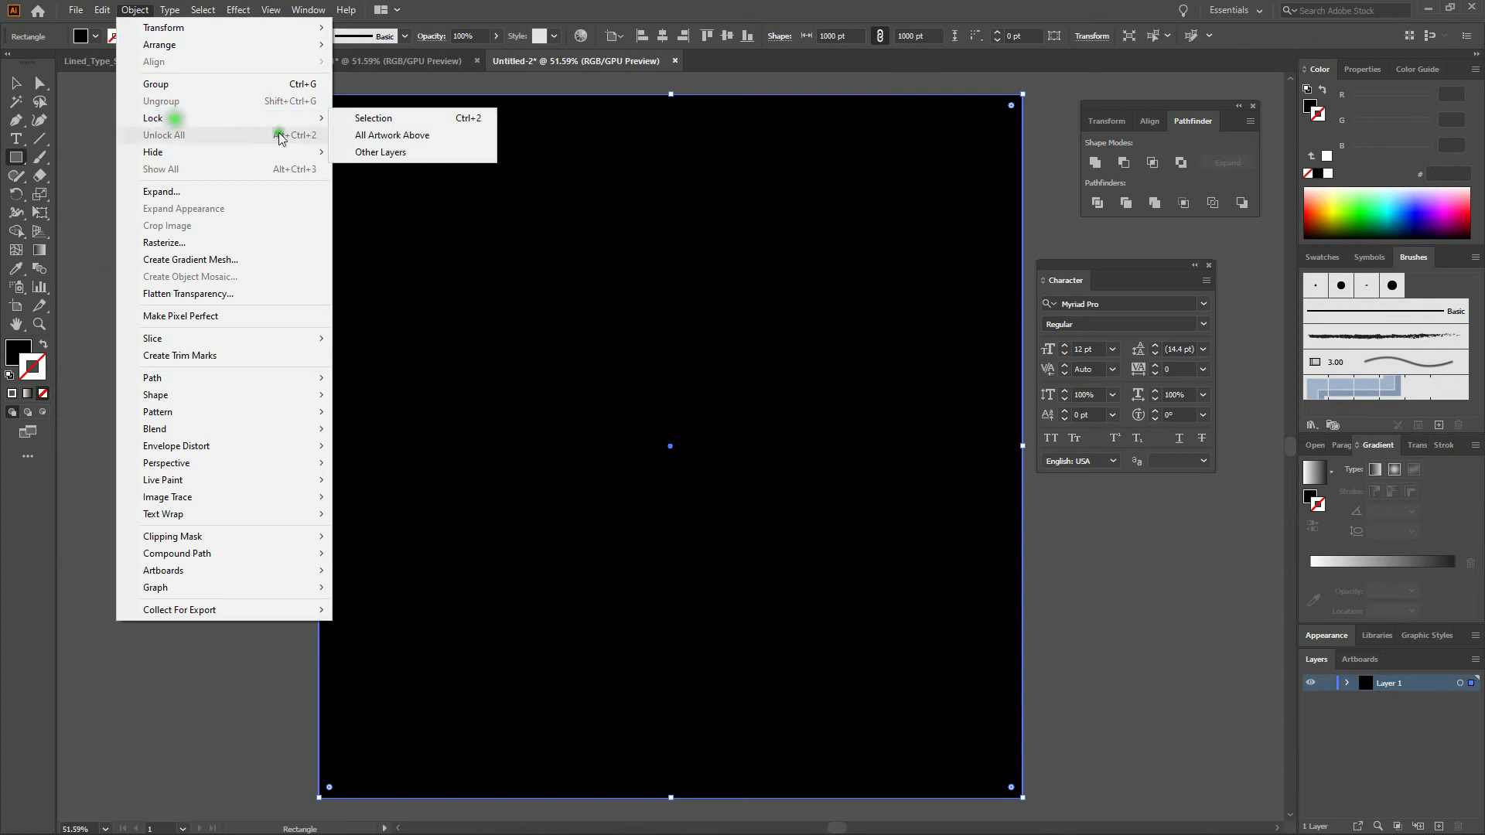
{"action": "left_click", "coordinate": [350, 118]}
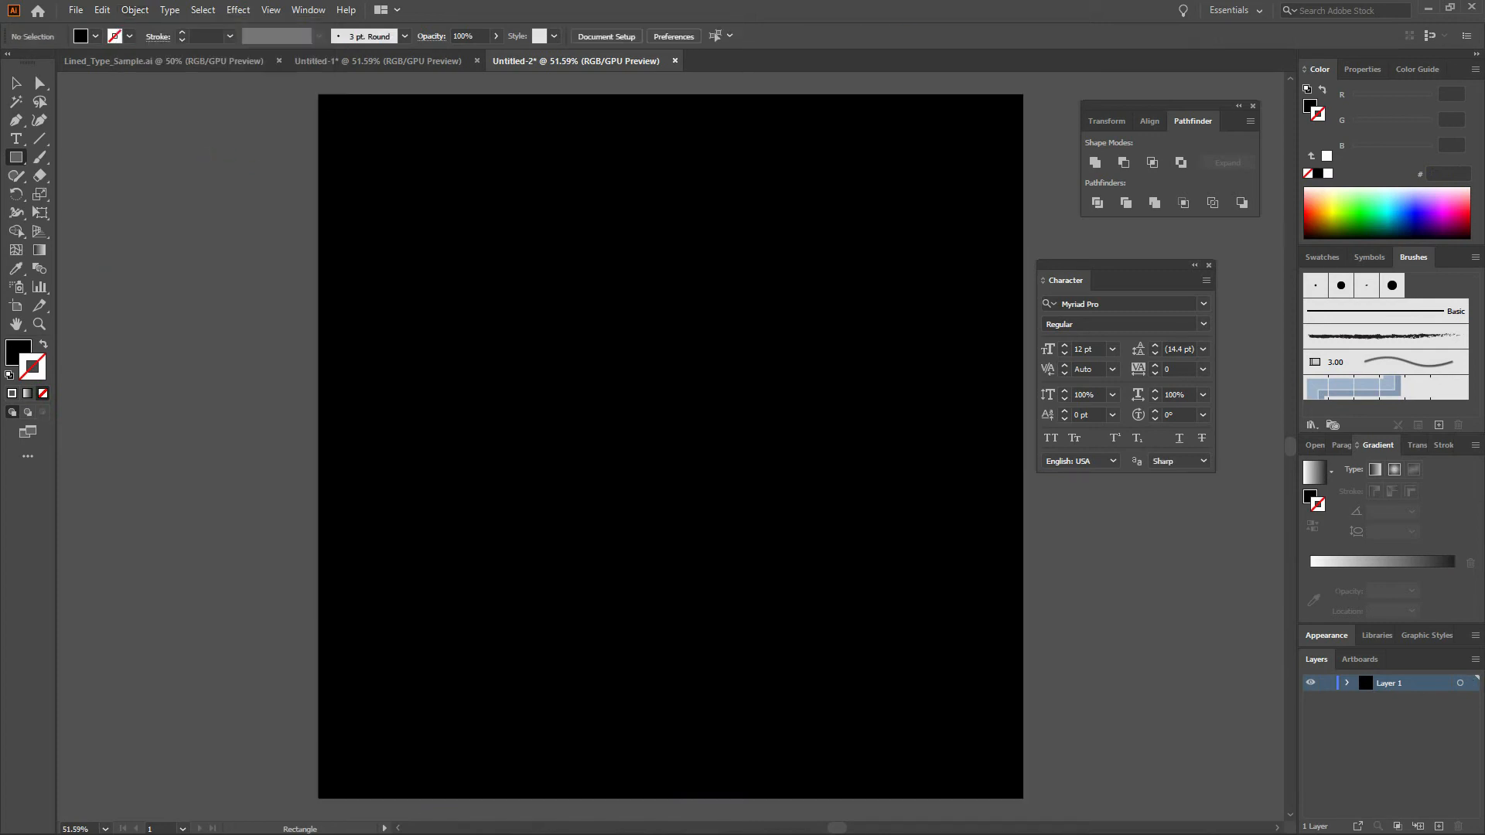
{"action": "key", "text": "ctrl+v"}
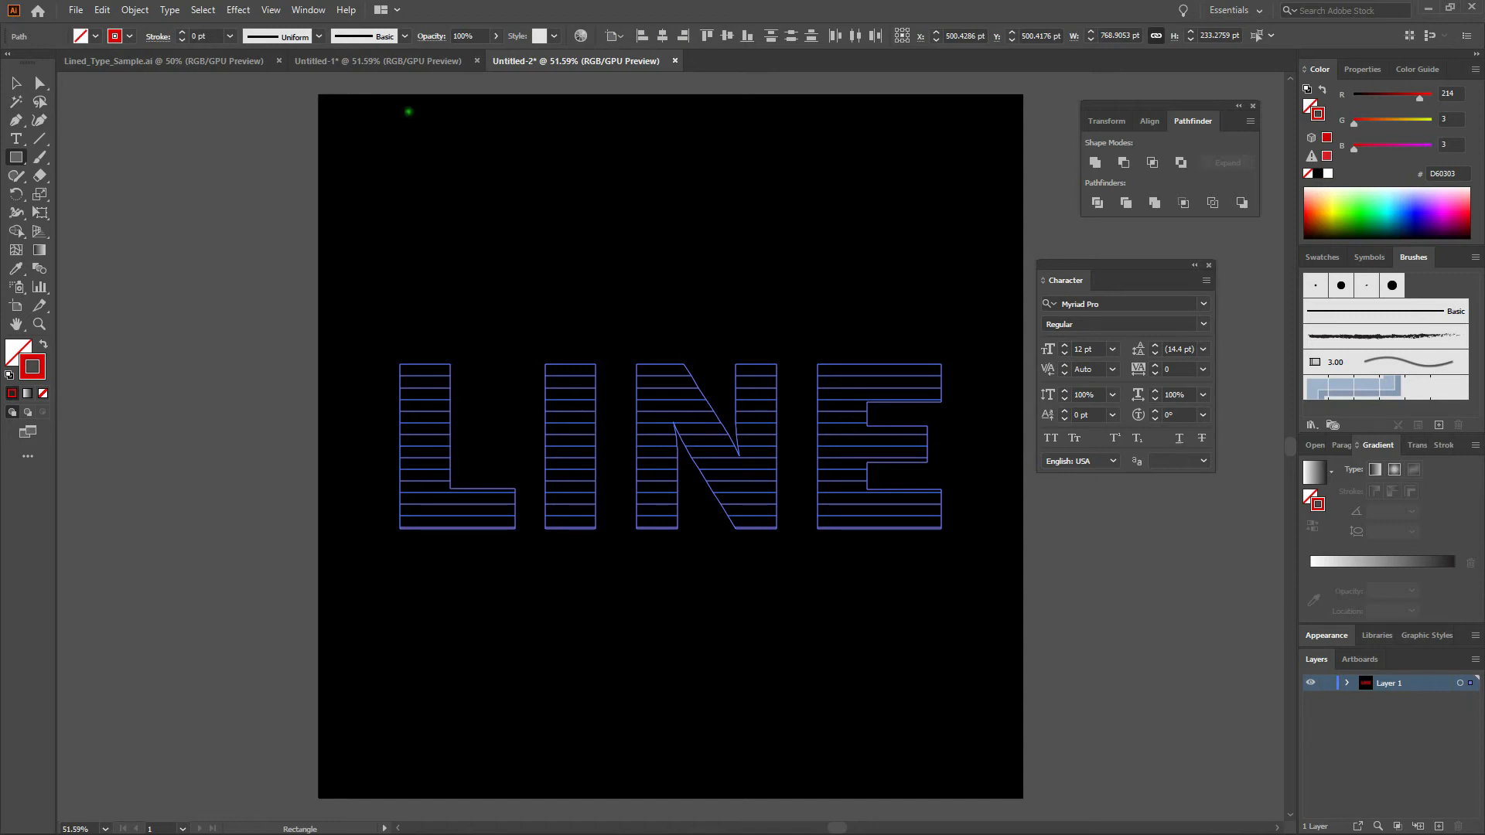
Step: Set the stroke weight of the pasted lettering segments to 1 pt, and deselect them
{"action": "left_click", "coordinate": [308, 10]}
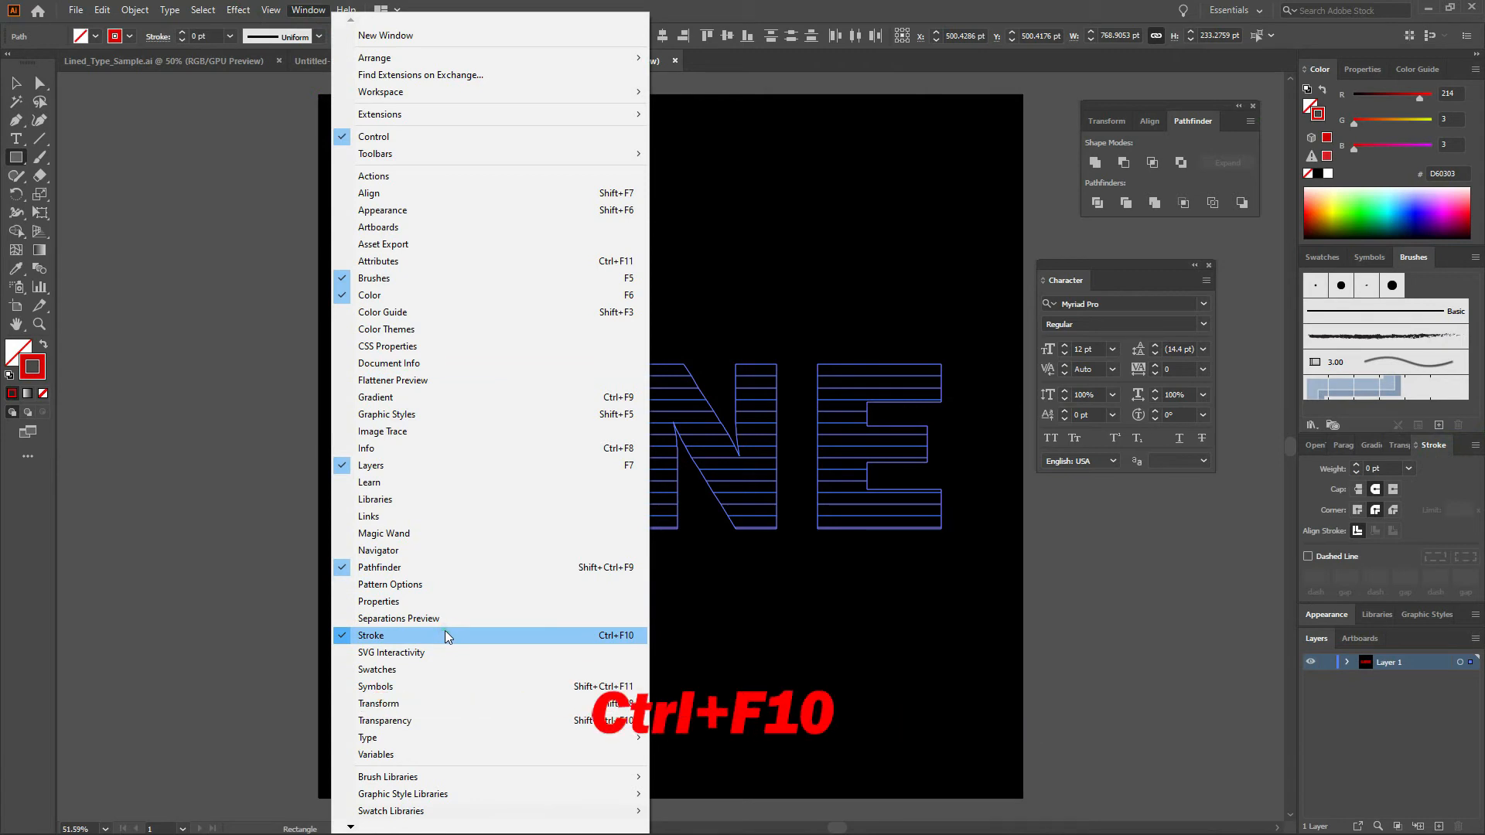
{"action": "left_click", "coordinate": [826, 6]}
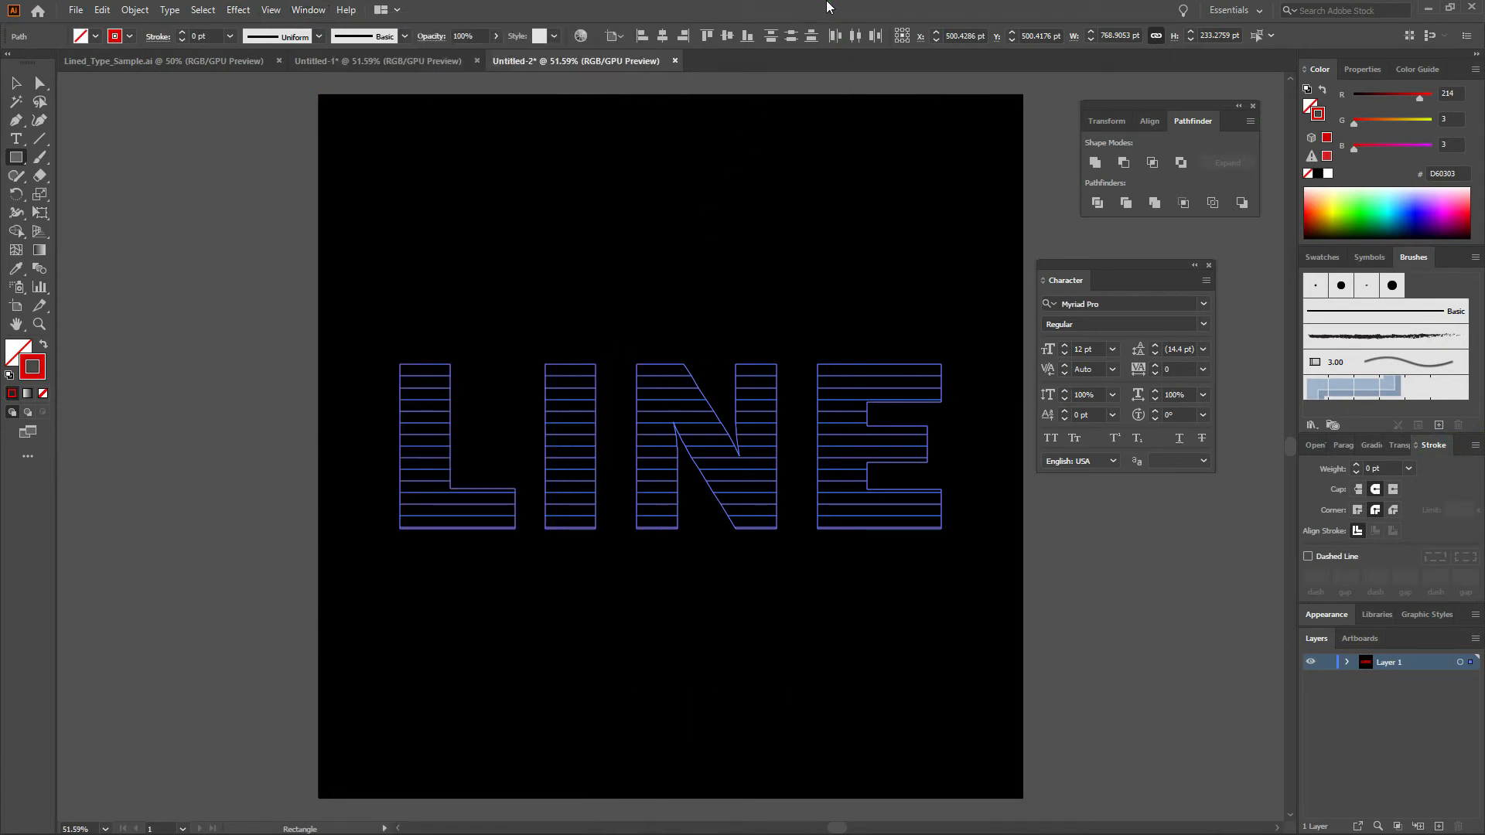
{"action": "left_click", "coordinate": [205, 36]}
{"action": "type", "text": "1"}
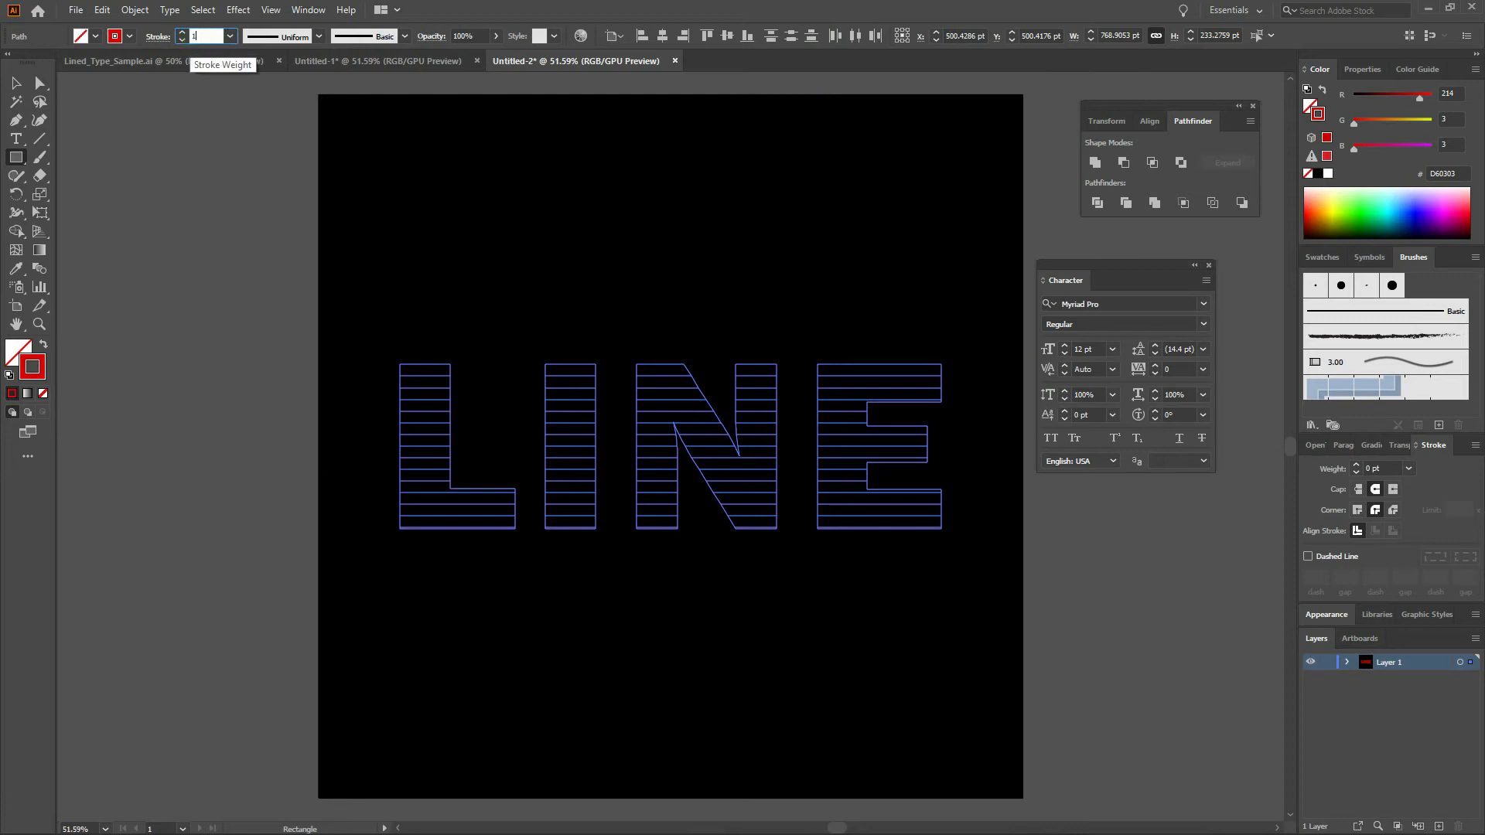
{"action": "key", "text": "Return"}
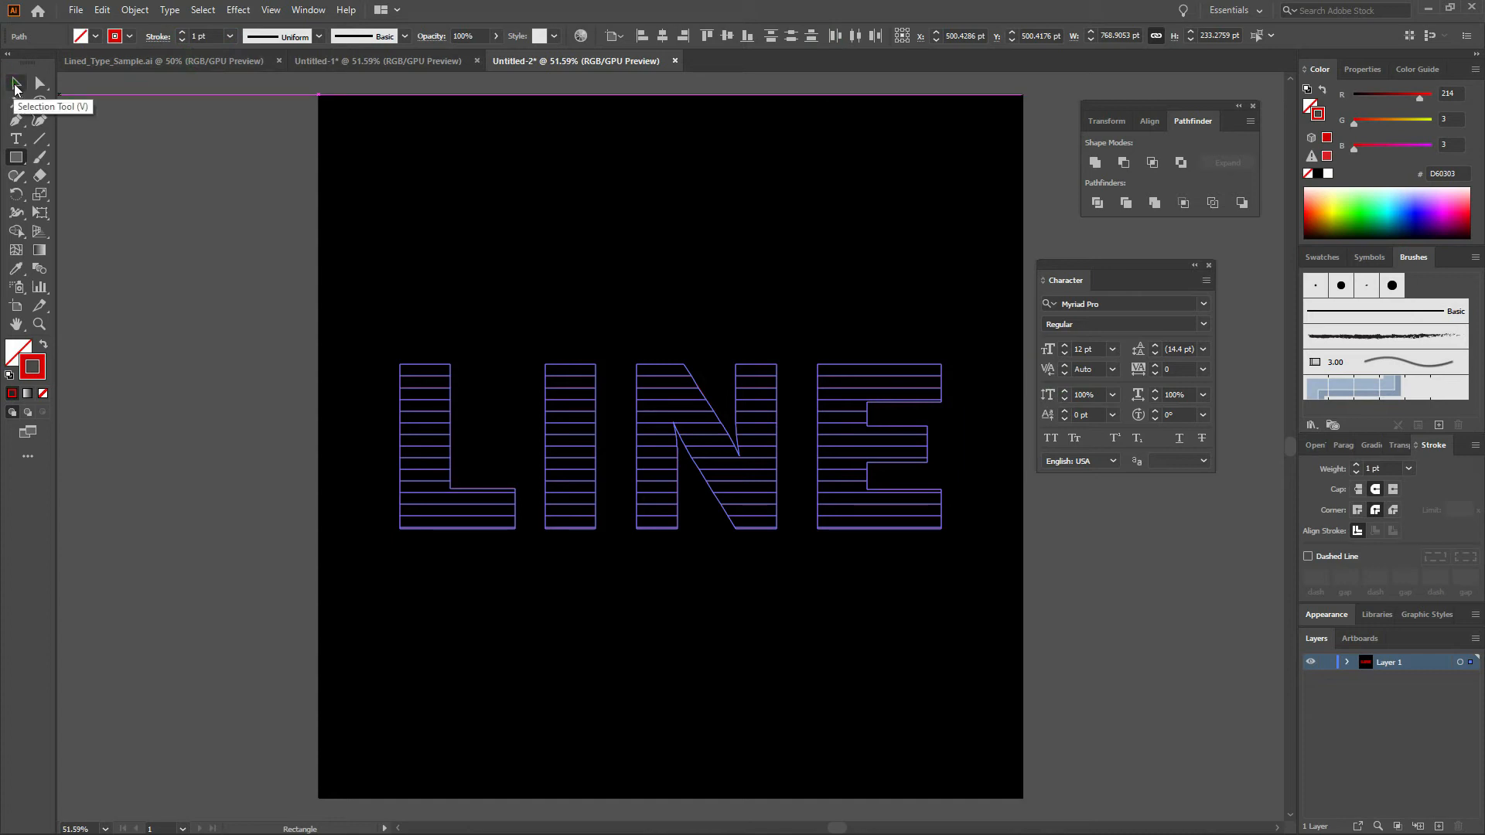
{"action": "left_click", "coordinate": [15, 85]}
{"action": "left_click", "coordinate": [209, 249]}
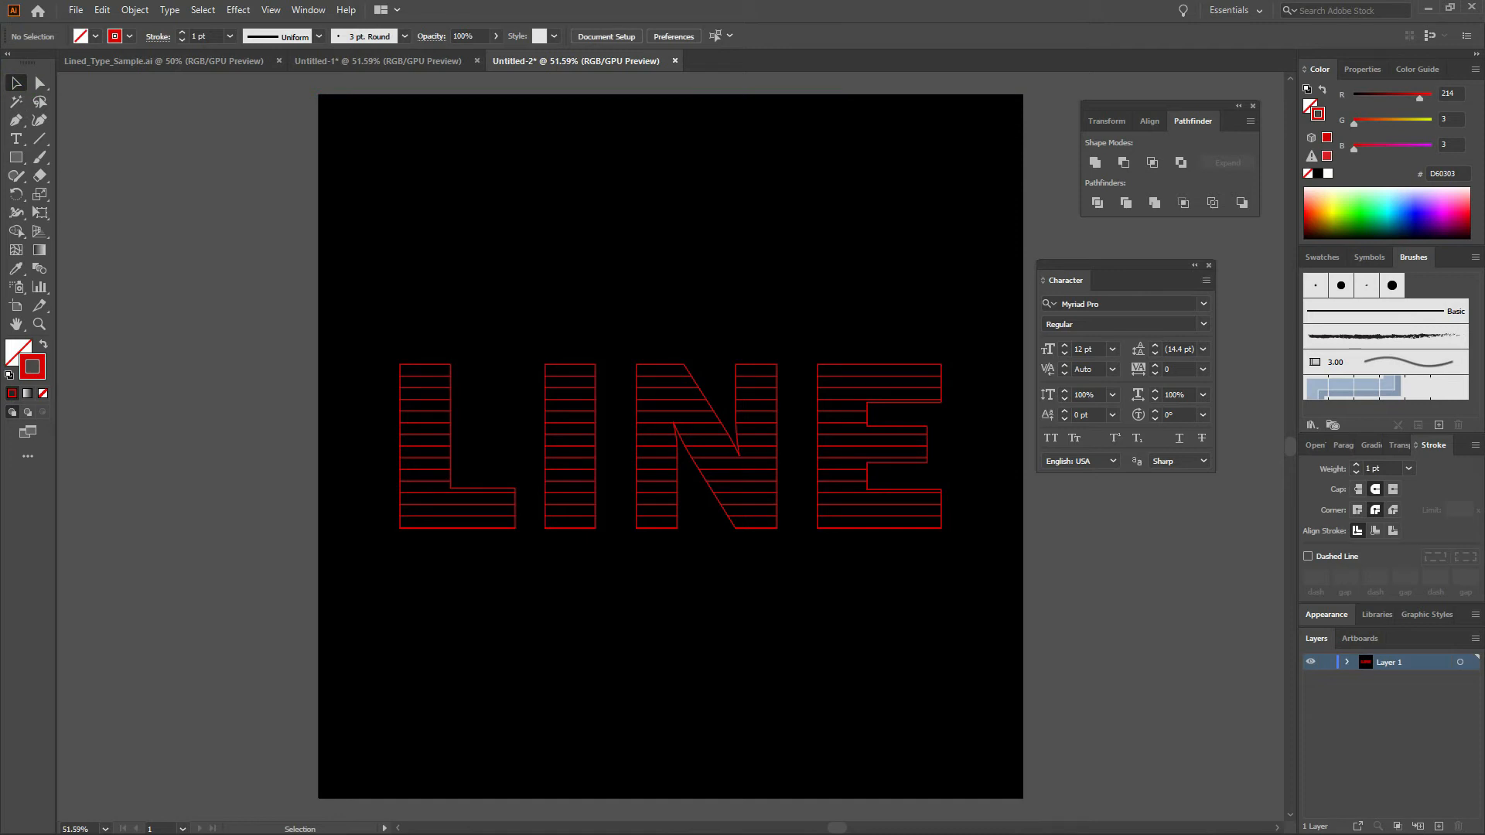
Step: Select only the horizontal lines of the letter L and cut them, leaving its outline segments behind
{"action": "key", "text": "ctrl+plus"}
{"action": "key", "text": "ctrl+plus"}
{"action": "key", "text": "ctrl+plus"}
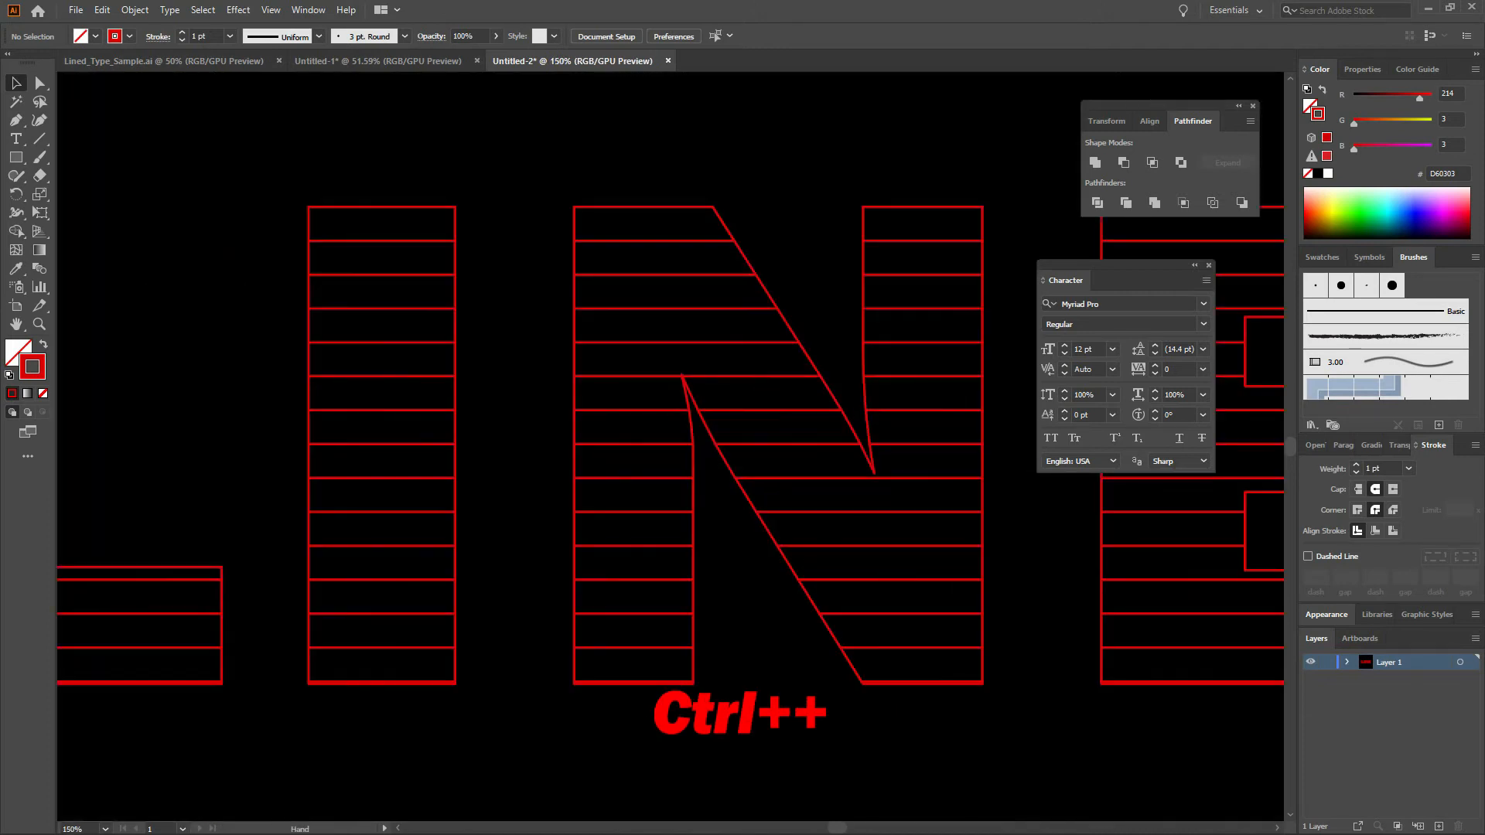
{"action": "left_click_drag", "start_coordinate": [481, 358], "coordinate": [804, 351]}
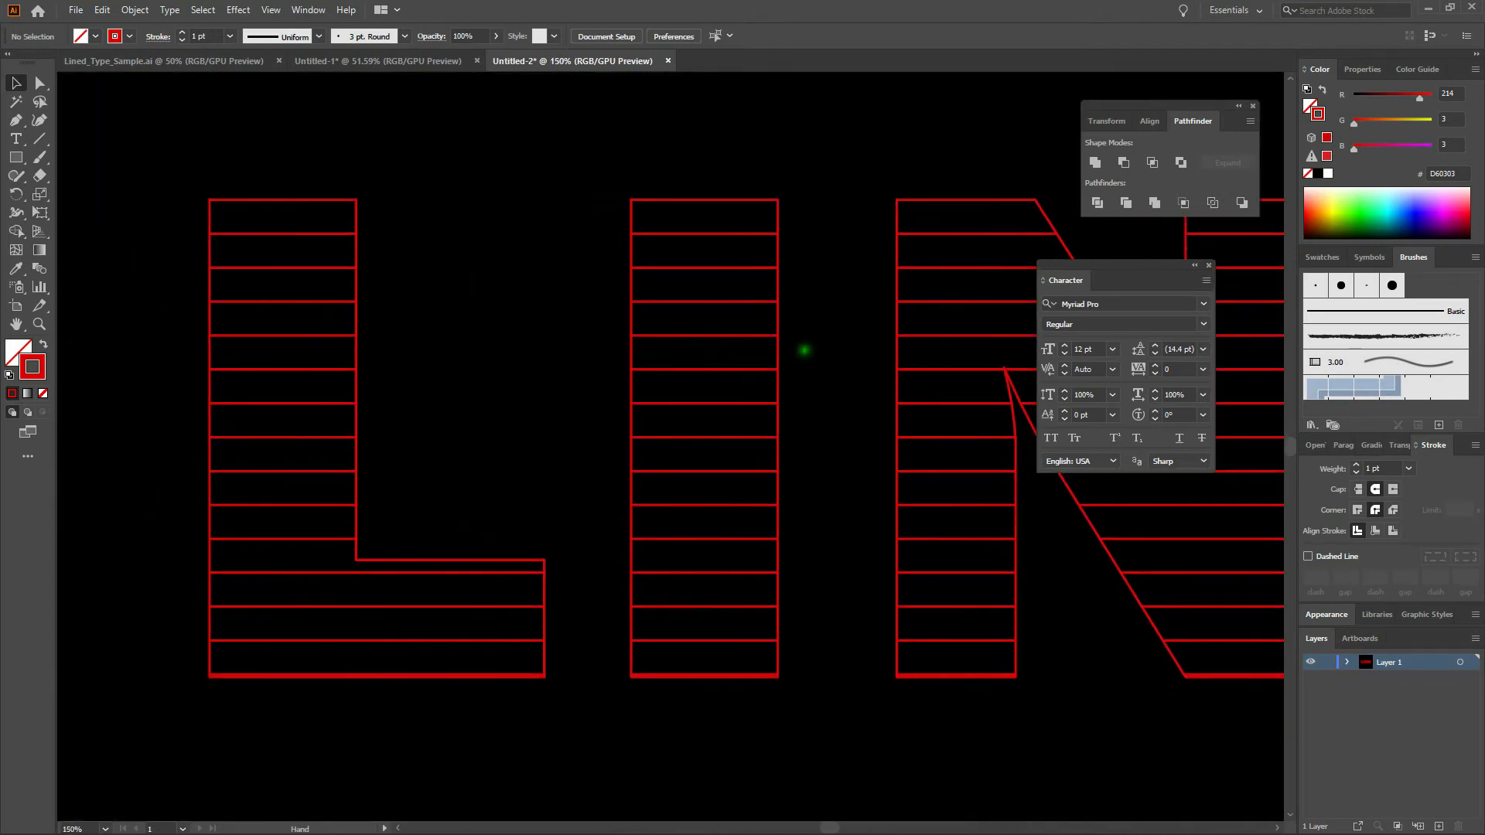
{"action": "left_click", "coordinate": [17, 82]}
{"action": "left_click_drag", "start_coordinate": [263, 152], "coordinate": [302, 676]}
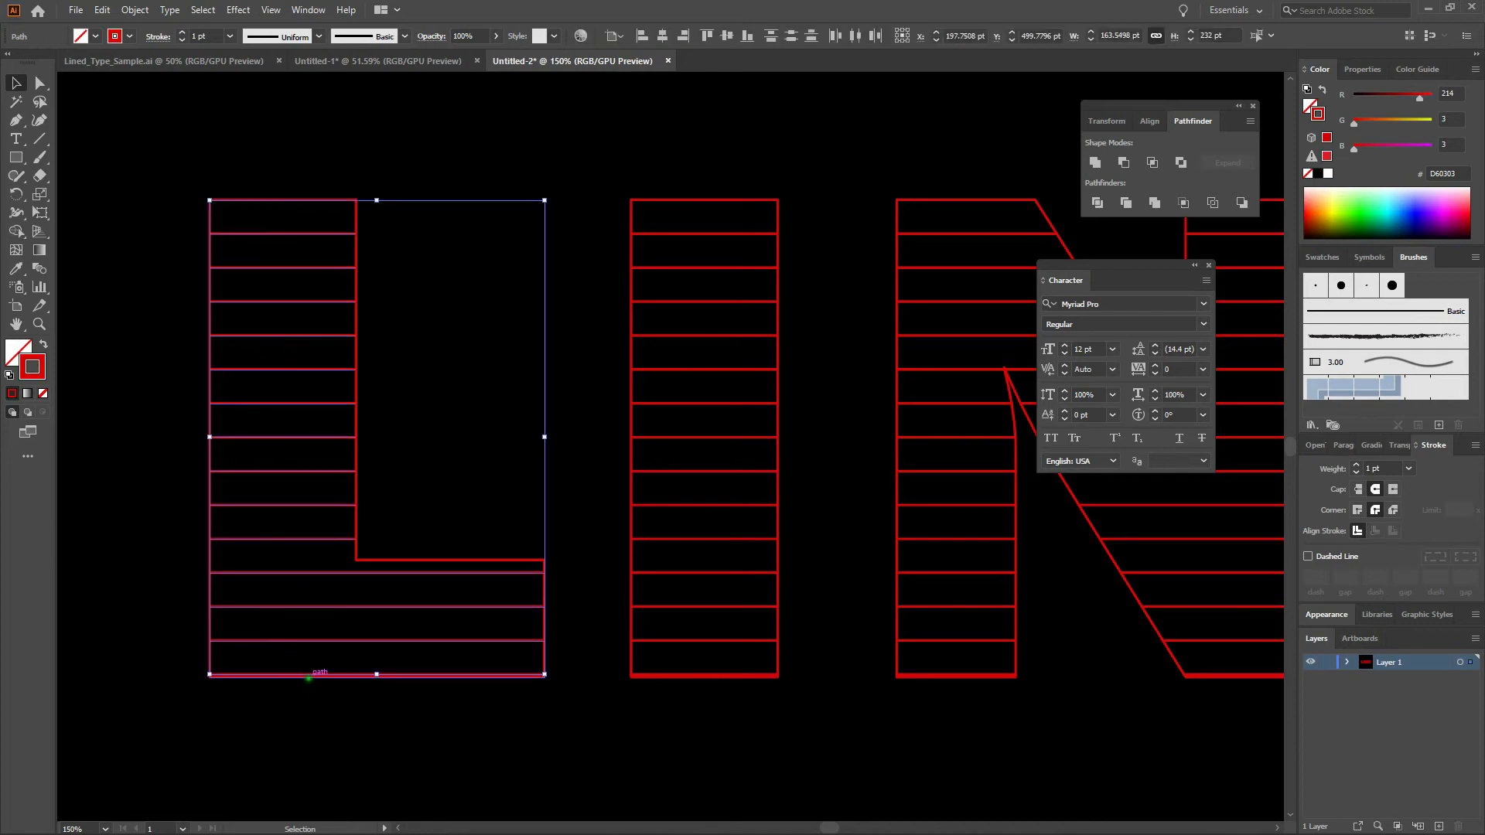
{"action": "key", "text": "a"}
{"action": "key", "text": "ctrl+x"}
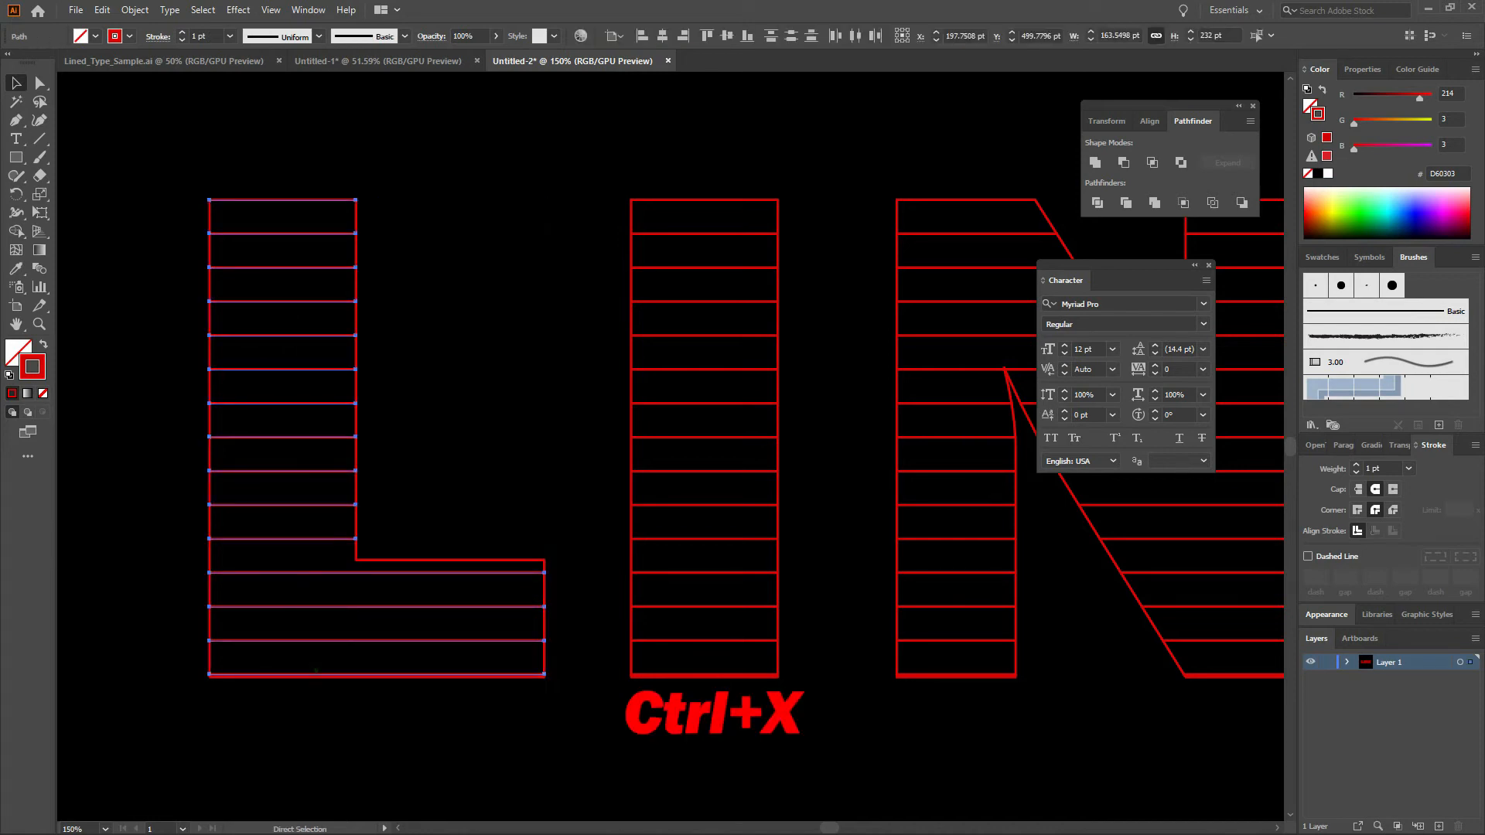
Step: Delete the L's remaining outline segments, paste its horizontal lines back in front at their original position, and deselect
{"action": "left_click_drag", "start_coordinate": [166, 143], "coordinate": [565, 695]}
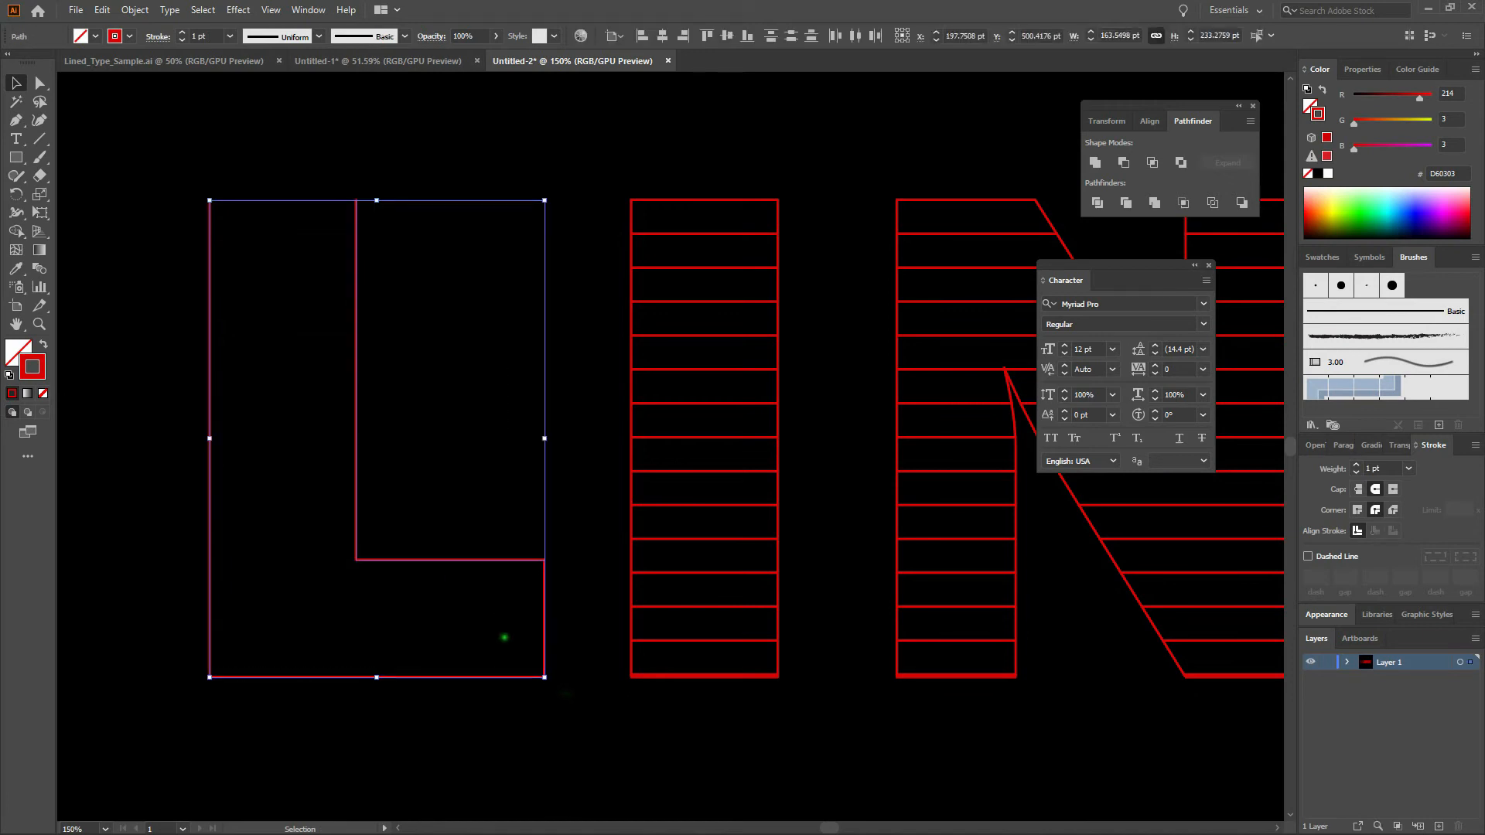
{"action": "key", "text": "Delete"}
{"action": "key", "text": "Delete"}
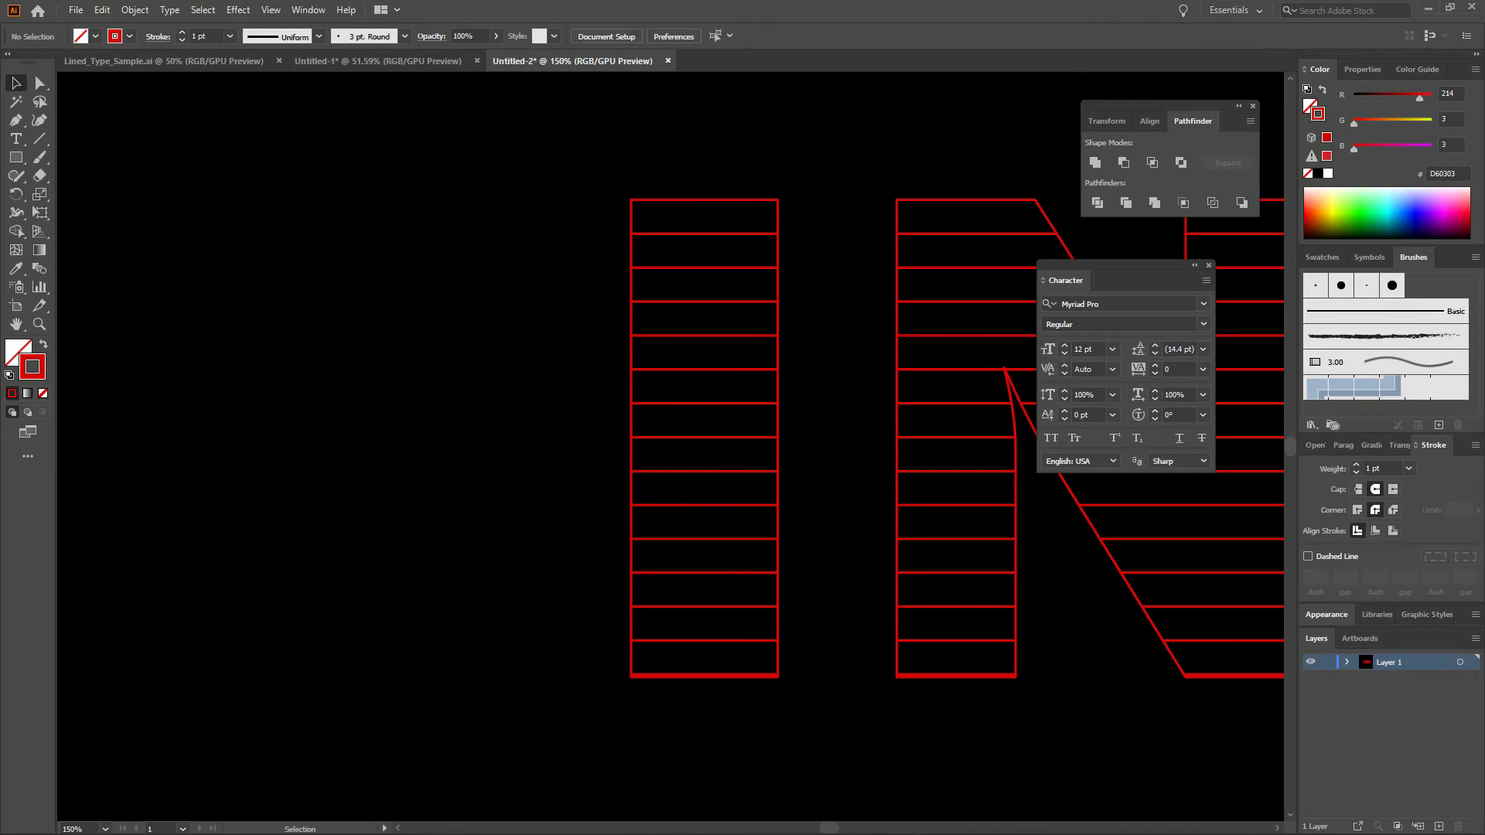
{"action": "key", "text": "ctrl+f"}
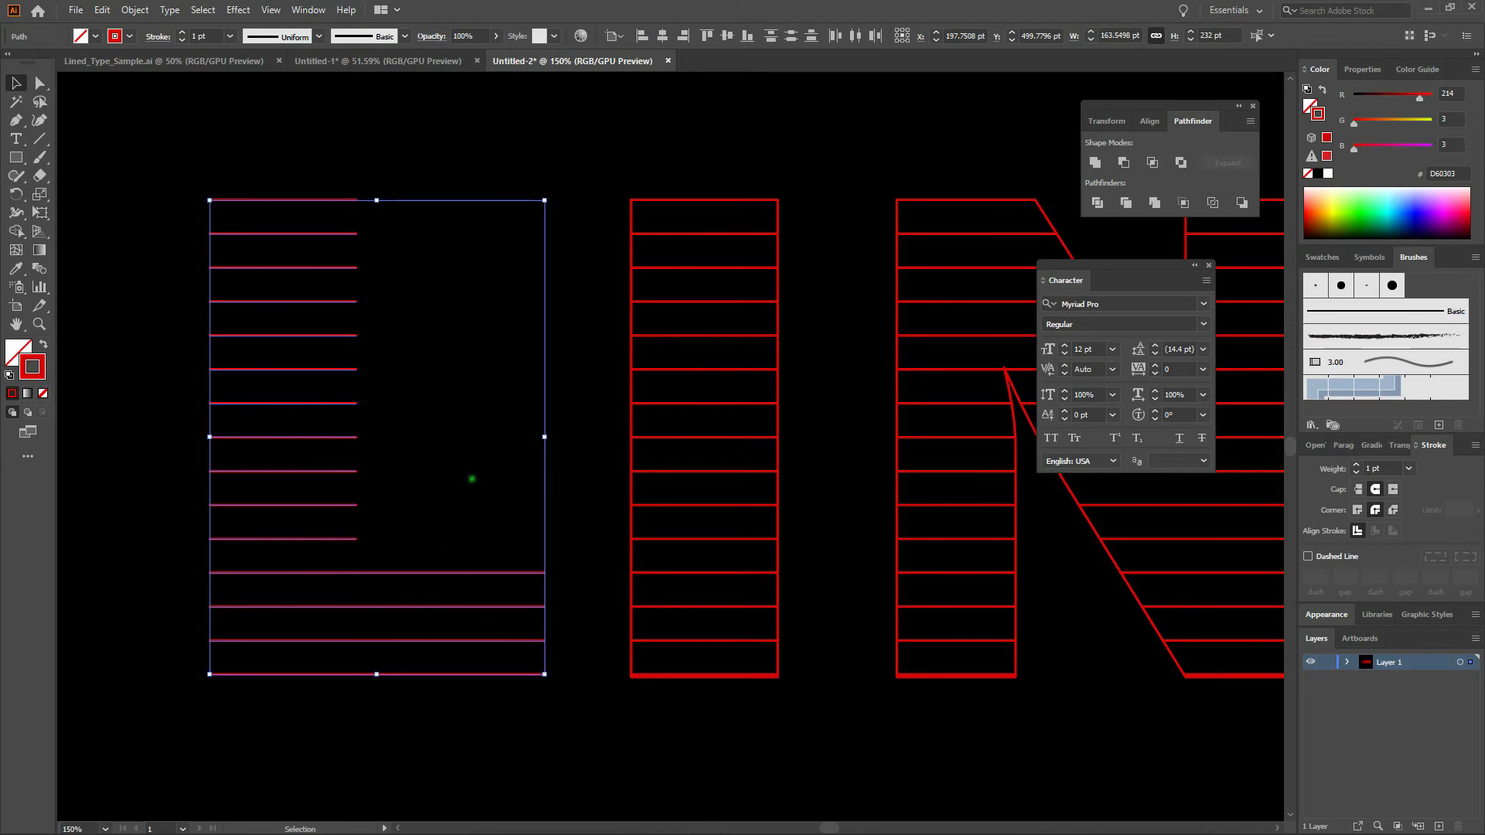
{"action": "left_click", "coordinate": [470, 478]}
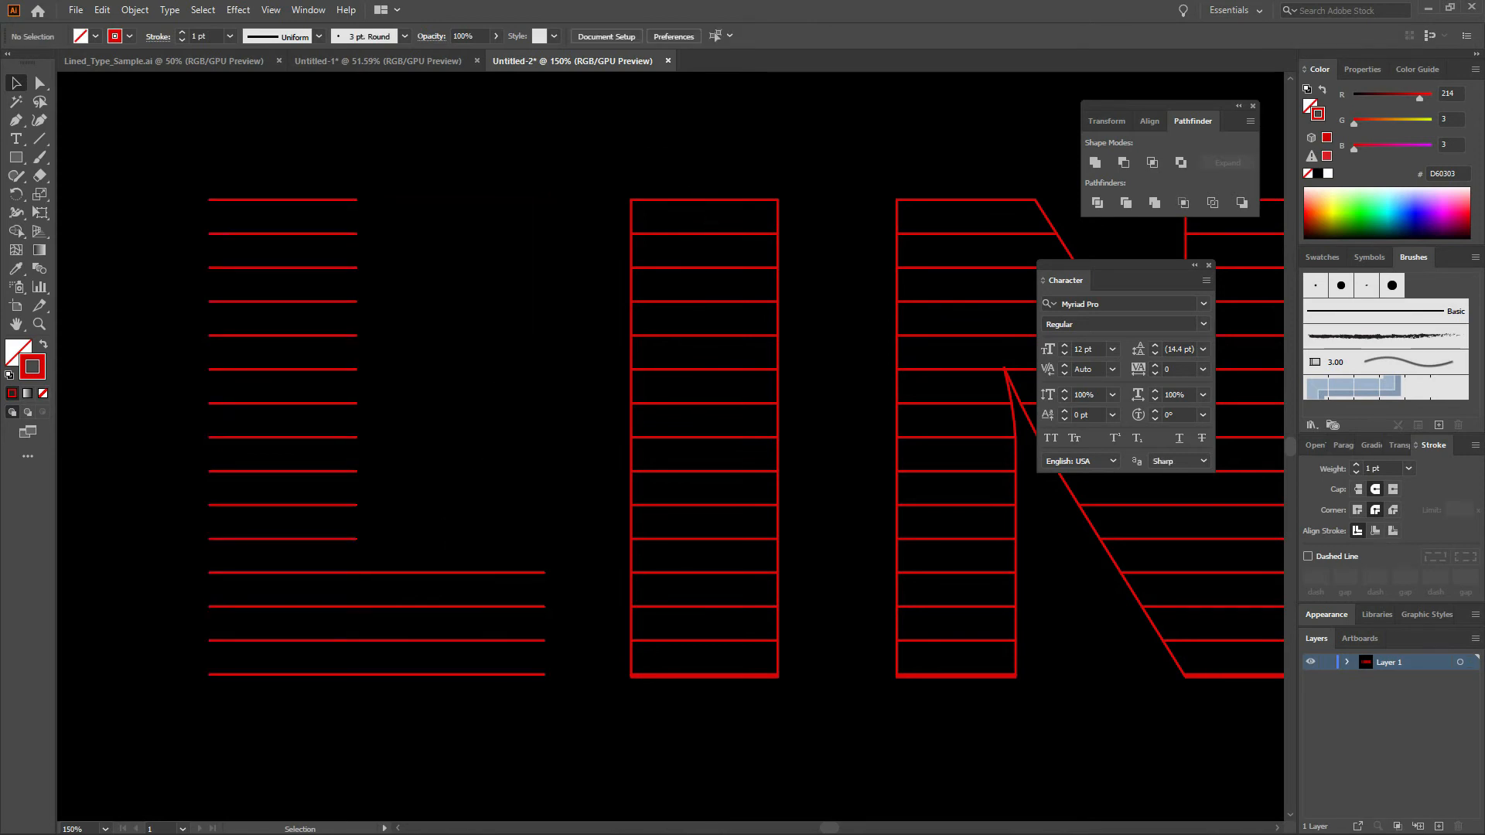
Step: Select all horizontal lines of the letter I, including the one at its base, and cut them
{"action": "left_click", "coordinate": [677, 199]}
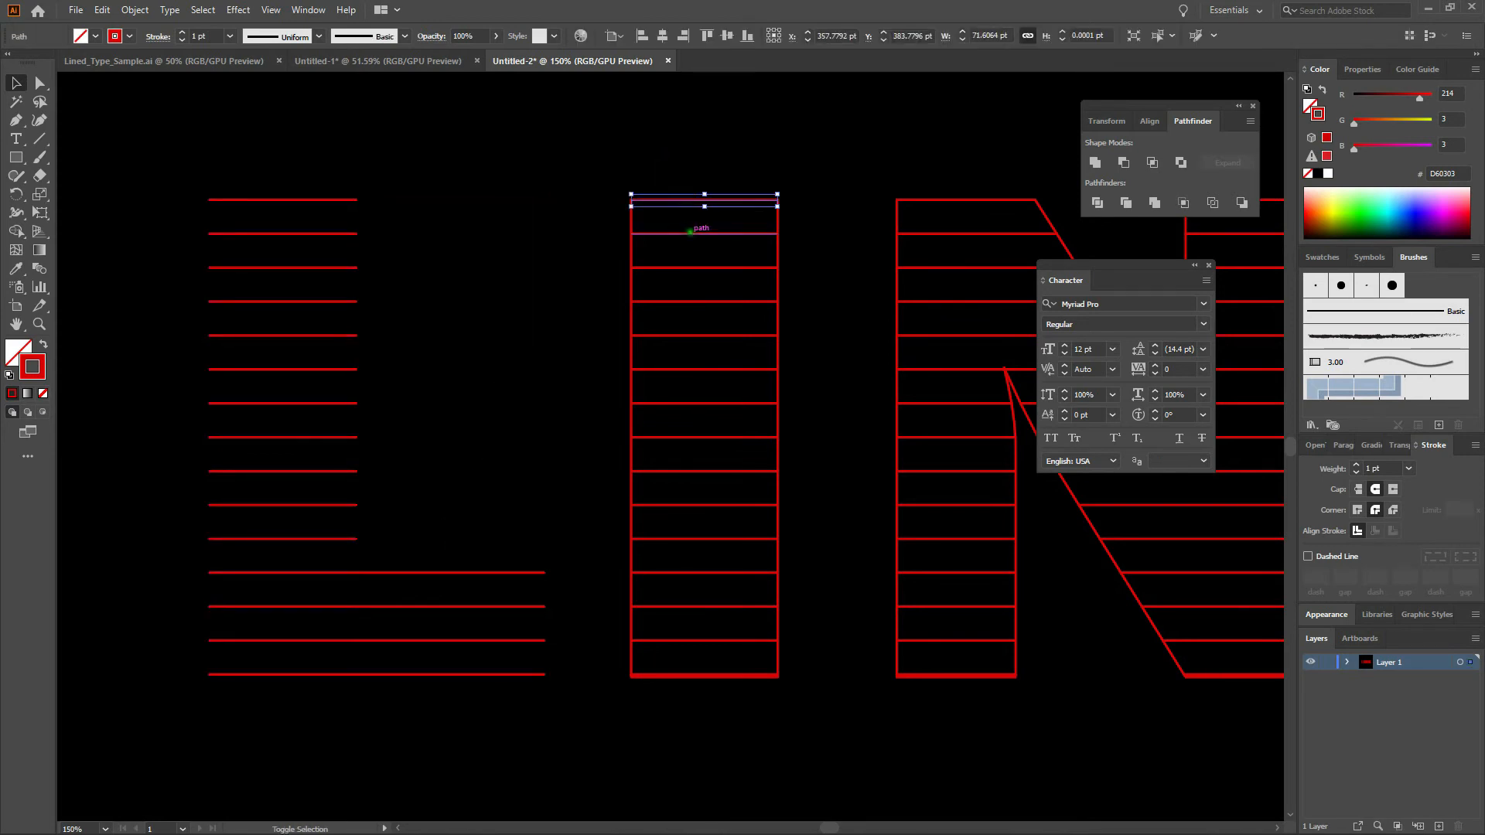
{"action": "left_click", "coordinate": [689, 233], "text": "shift"}
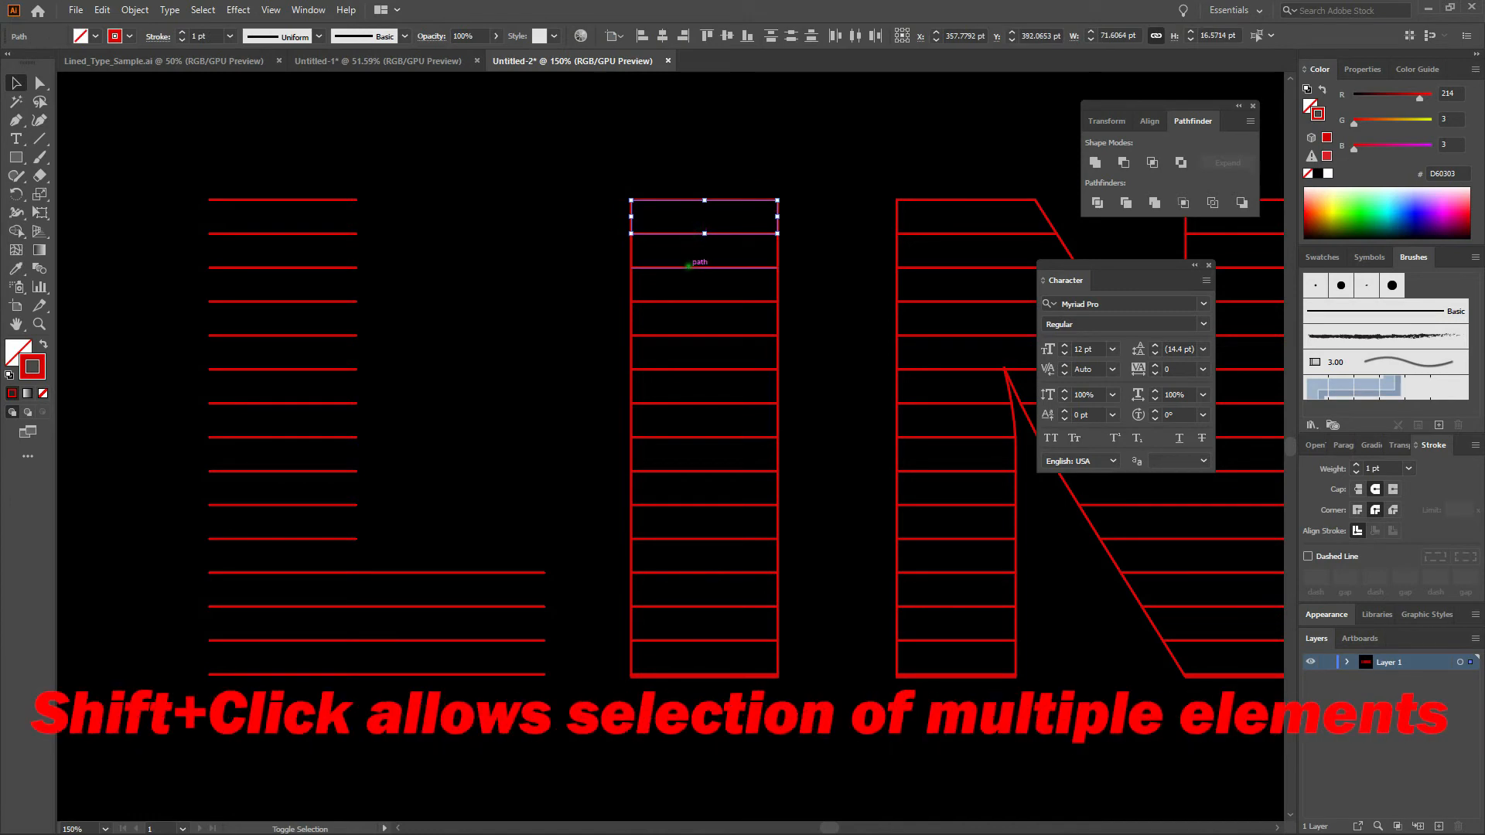
{"action": "left_click", "coordinate": [689, 267], "text": "shift"}
{"action": "left_click", "coordinate": [688, 301], "text": "shift"}
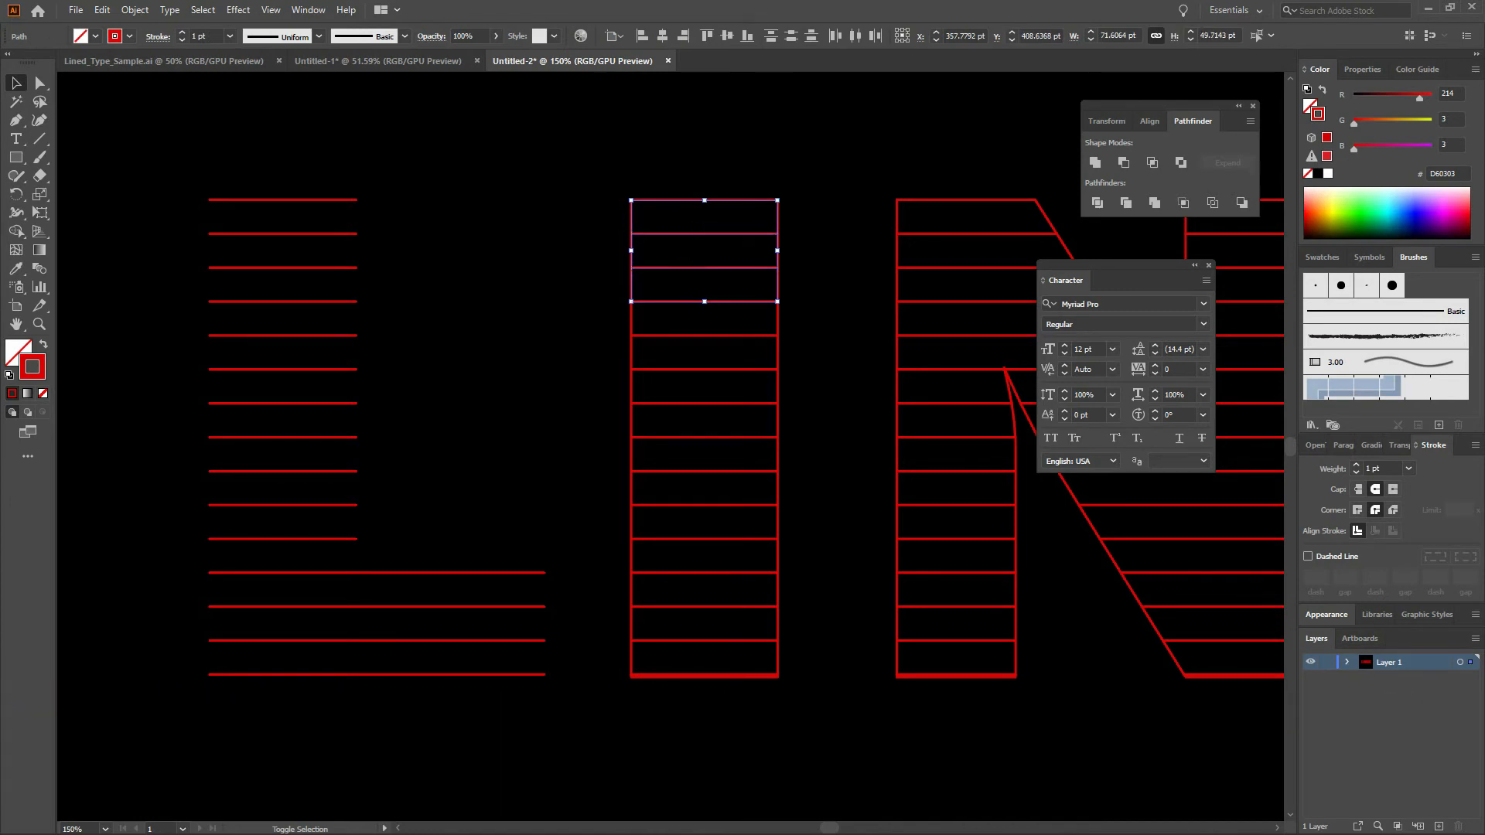
{"action": "left_click_drag", "start_coordinate": [689, 164], "coordinate": [721, 674]}
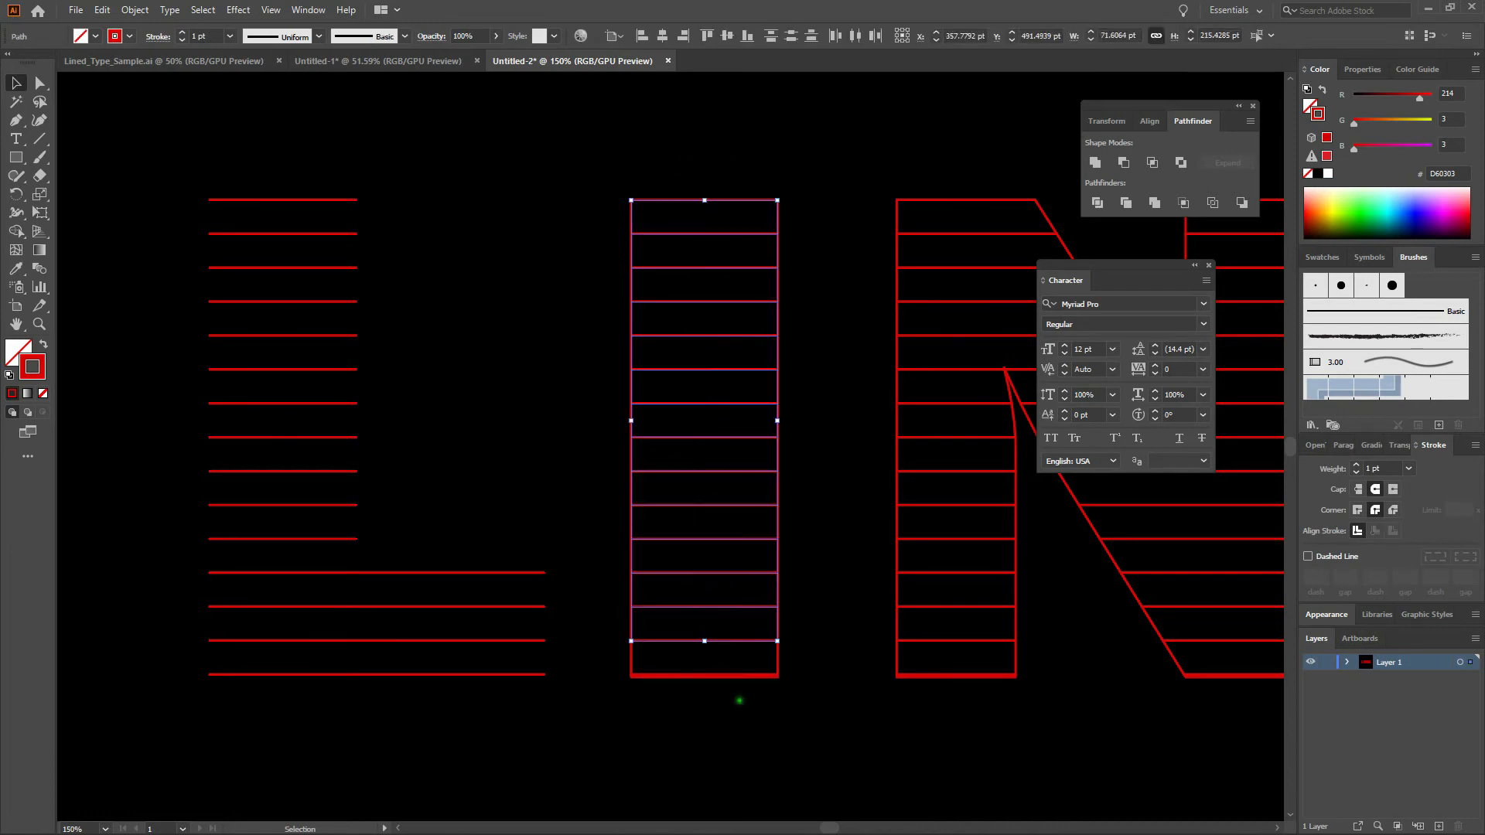
{"action": "left_click", "coordinate": [736, 676], "text": "shift"}
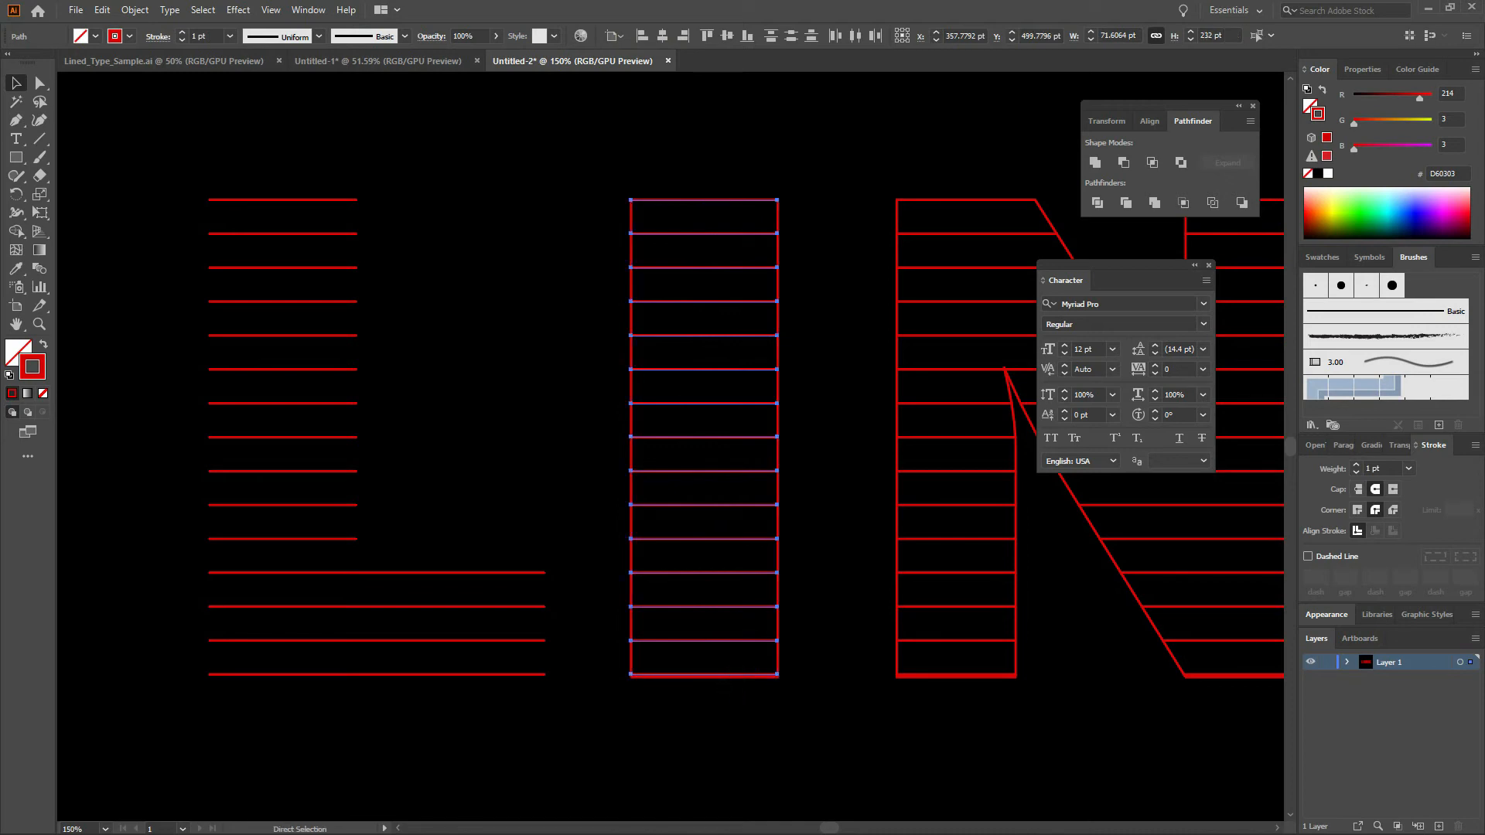
{"action": "key", "text": "ctrl+x"}
Step: Delete the I's remaining outline segments and paste its horizontal lines back in front at their original position
{"action": "left_click_drag", "start_coordinate": [618, 208], "coordinate": [801, 755]}
{"action": "key", "text": "Delete"}
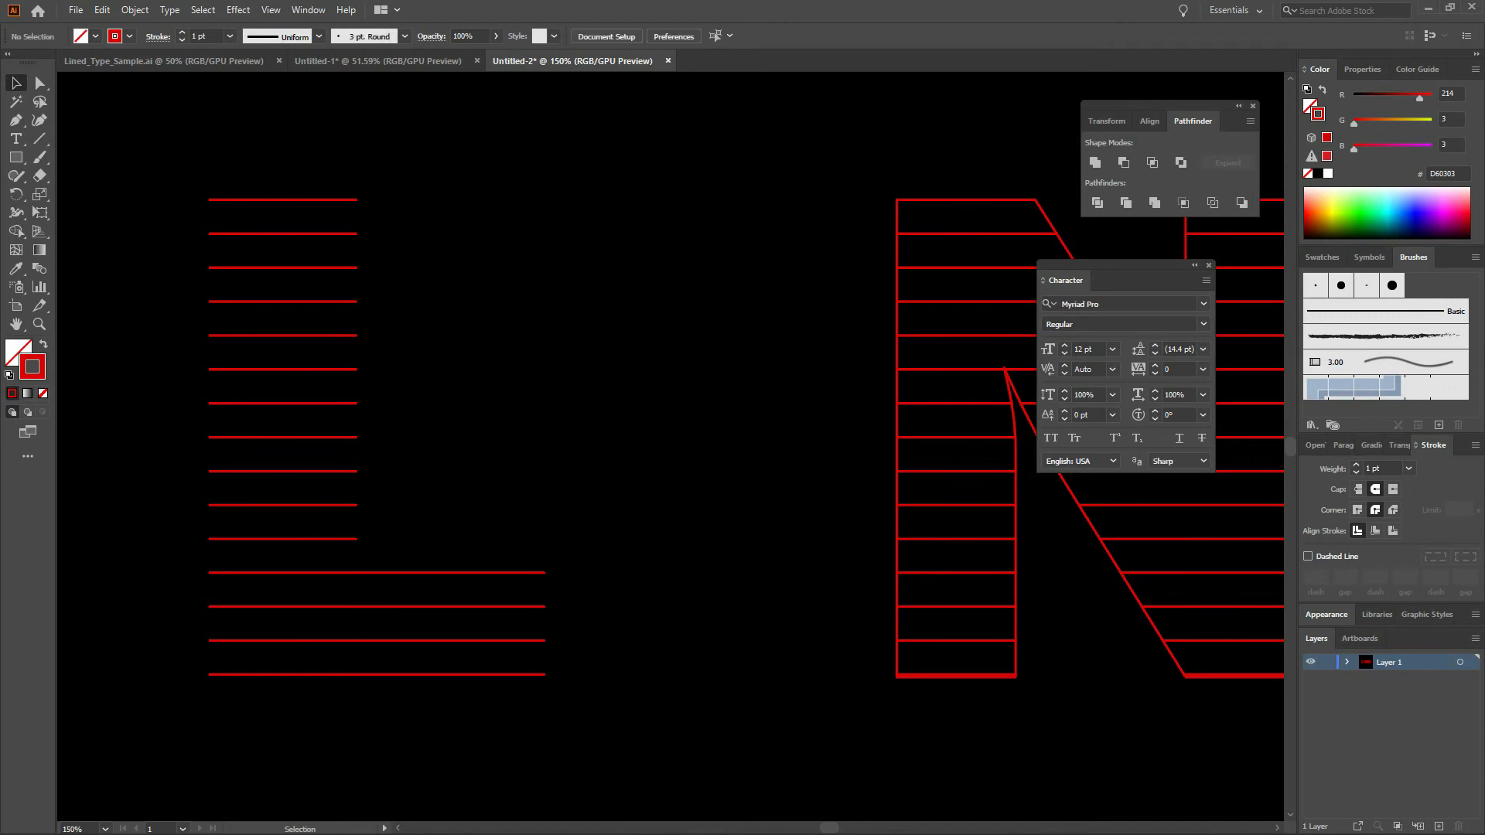
{"action": "key", "text": "ctrl+f"}
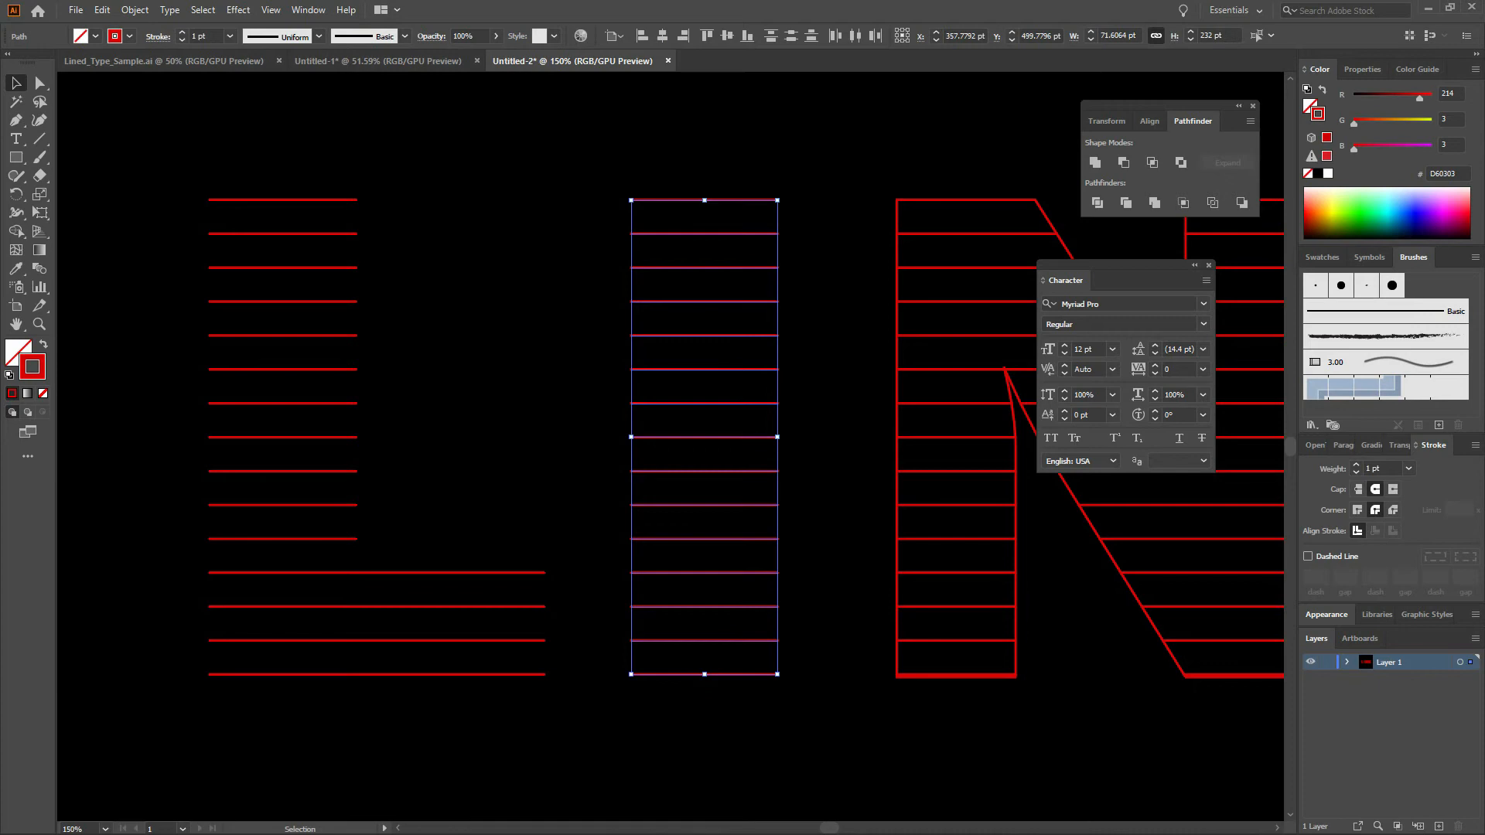
Step: Select all horizontal lines of the letter N on both sides of its diagonal and cut them
{"action": "key", "text": "space"}
{"action": "left_click_drag", "start_coordinate": [917, 716], "coordinate": [448, 726]}
{"action": "left_click_drag", "start_coordinate": [464, 161], "coordinate": [536, 663]}
{"action": "left_click_drag", "start_coordinate": [765, 178], "coordinate": [792, 682]}
{"action": "key", "text": "ctrl+x"}
Step: Delete the N's remaining outline segments and paste its horizontal lines back in front at their original position
{"action": "left_click_drag", "start_coordinate": [397, 151], "coordinate": [864, 690]}
{"action": "key", "text": "Delete"}
{"action": "key", "text": "ctrl+f"}
Step: Select all horizontal lines of the letter E and cut them, leaving its outline segments behind
{"action": "key", "text": "space"}
{"action": "left_click_drag", "start_coordinate": [1009, 180], "coordinate": [524, 664]}
{"action": "key", "text": "ctrl+x"}
Step: Delete the E's remaining outline segments, paste its horizontal lines back in front in place, and deselect
{"action": "left_click_drag", "start_coordinate": [428, 121], "coordinate": [834, 755]}
{"action": "key", "text": "Delete"}
{"action": "key", "text": "ctrl+f"}
{"action": "key", "text": "a"}
{"action": "key", "text": "ctrl+0"}
{"action": "key", "text": "v"}
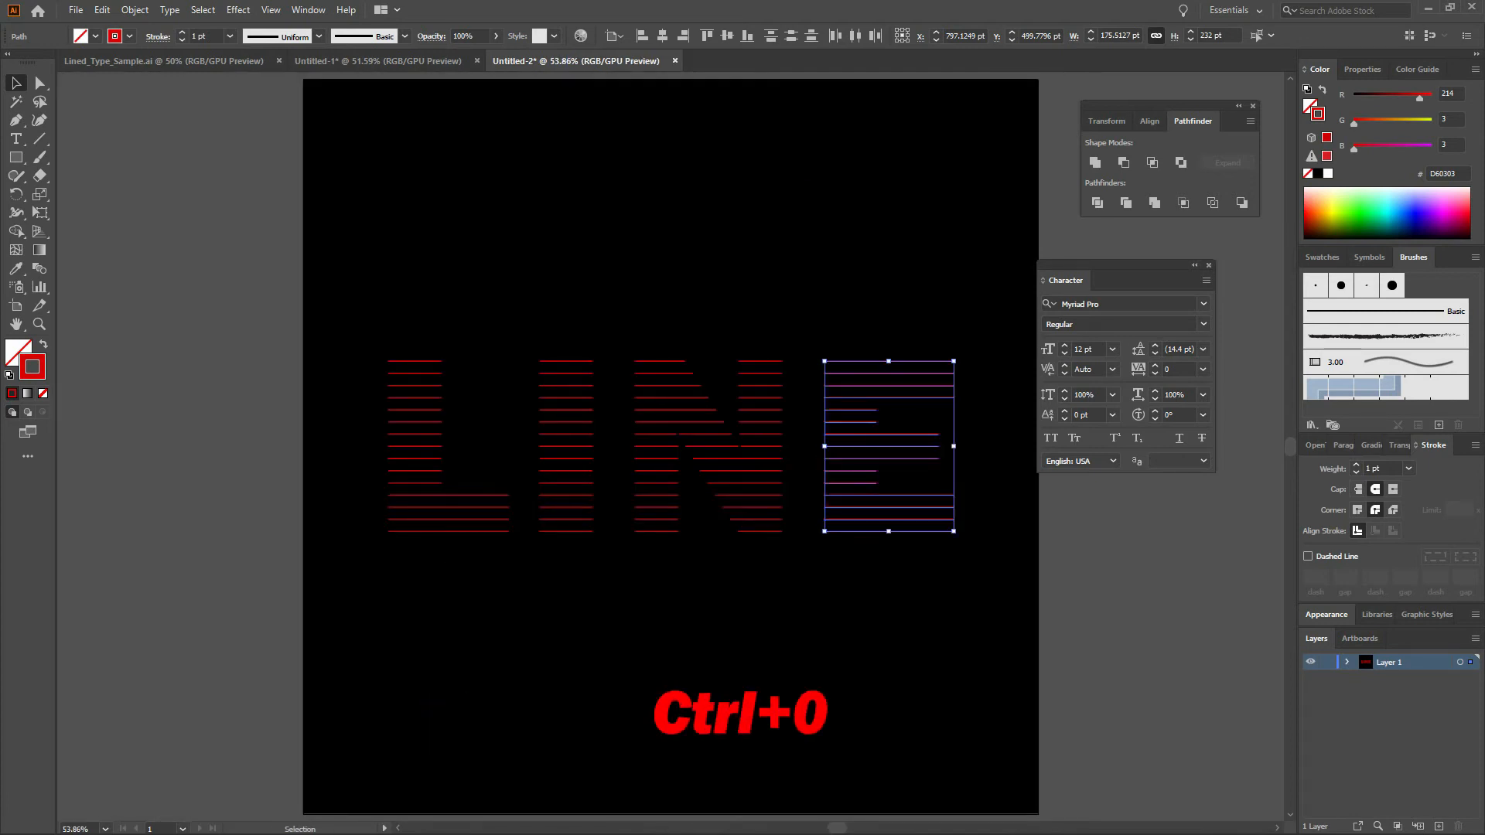
{"action": "left_click", "coordinate": [807, 723]}
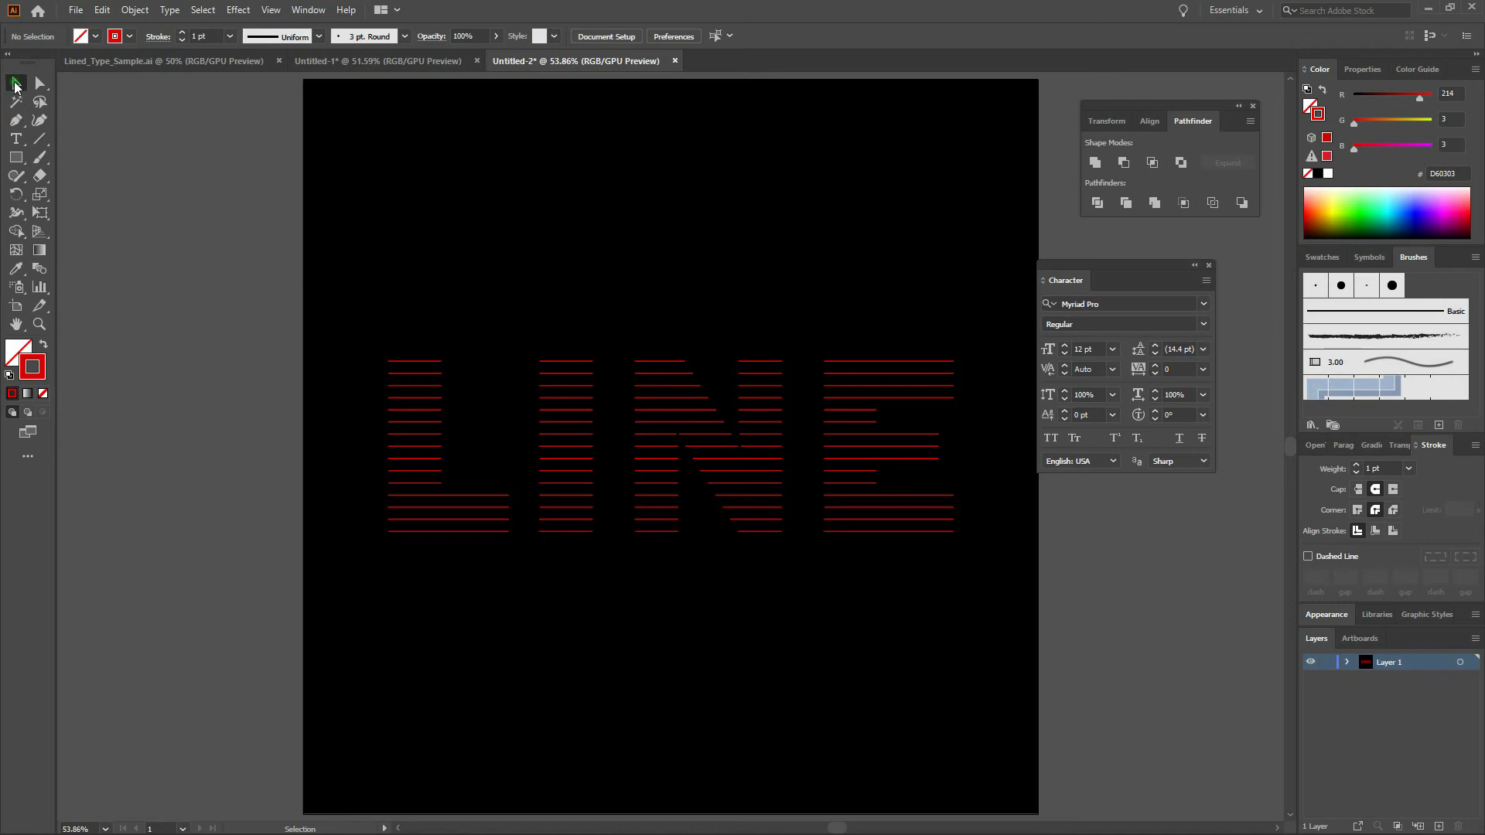
Step: Select the lines of all four letters and give them a 7 pt stroke with round joins
{"action": "mouse_move", "coordinate": [317, 295]}
{"action": "left_mouse_down"}
{"action": "mouse_move", "coordinate": [560, 408]}
{"action": "mouse_move", "coordinate": [1037, 561]}
{"action": "mouse_move", "coordinate": [1028, 572]}
{"action": "left_mouse_up"}
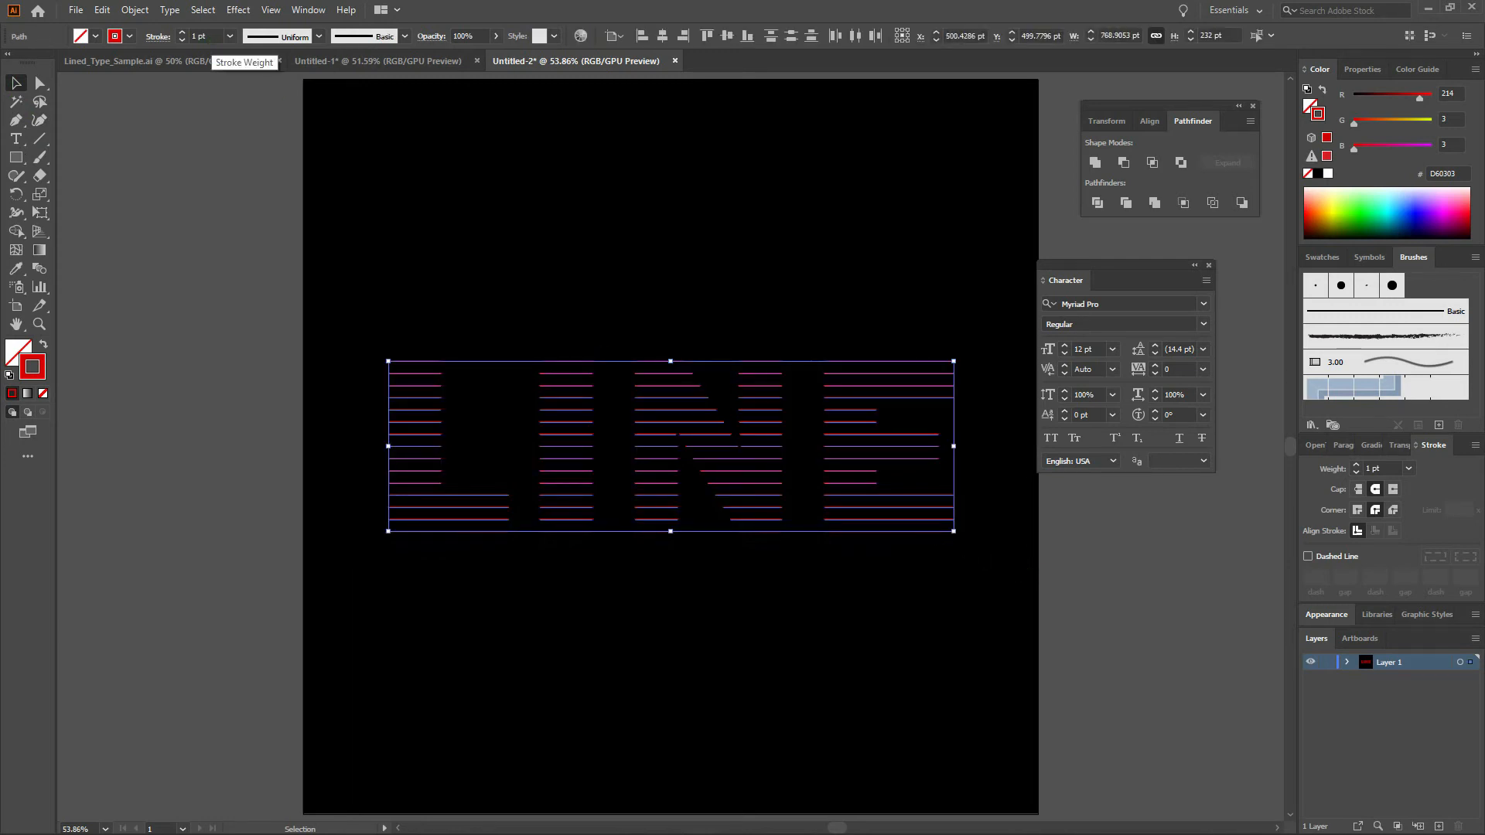
{"action": "left_click", "coordinate": [208, 36]}
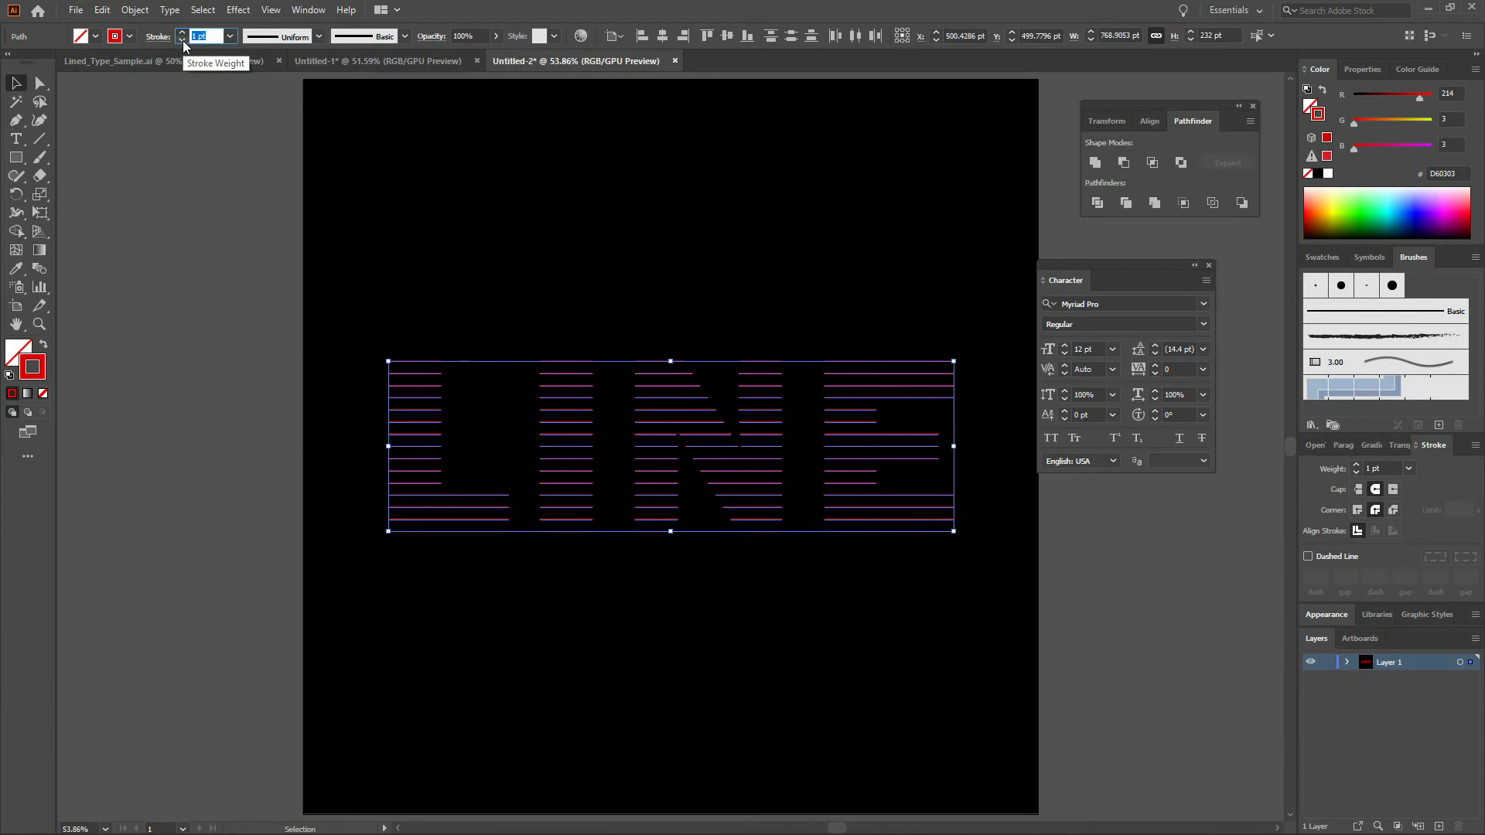
{"action": "type", "text": "7"}
{"action": "key", "text": "Return"}
{"action": "key", "text": "ctrl+F10"}
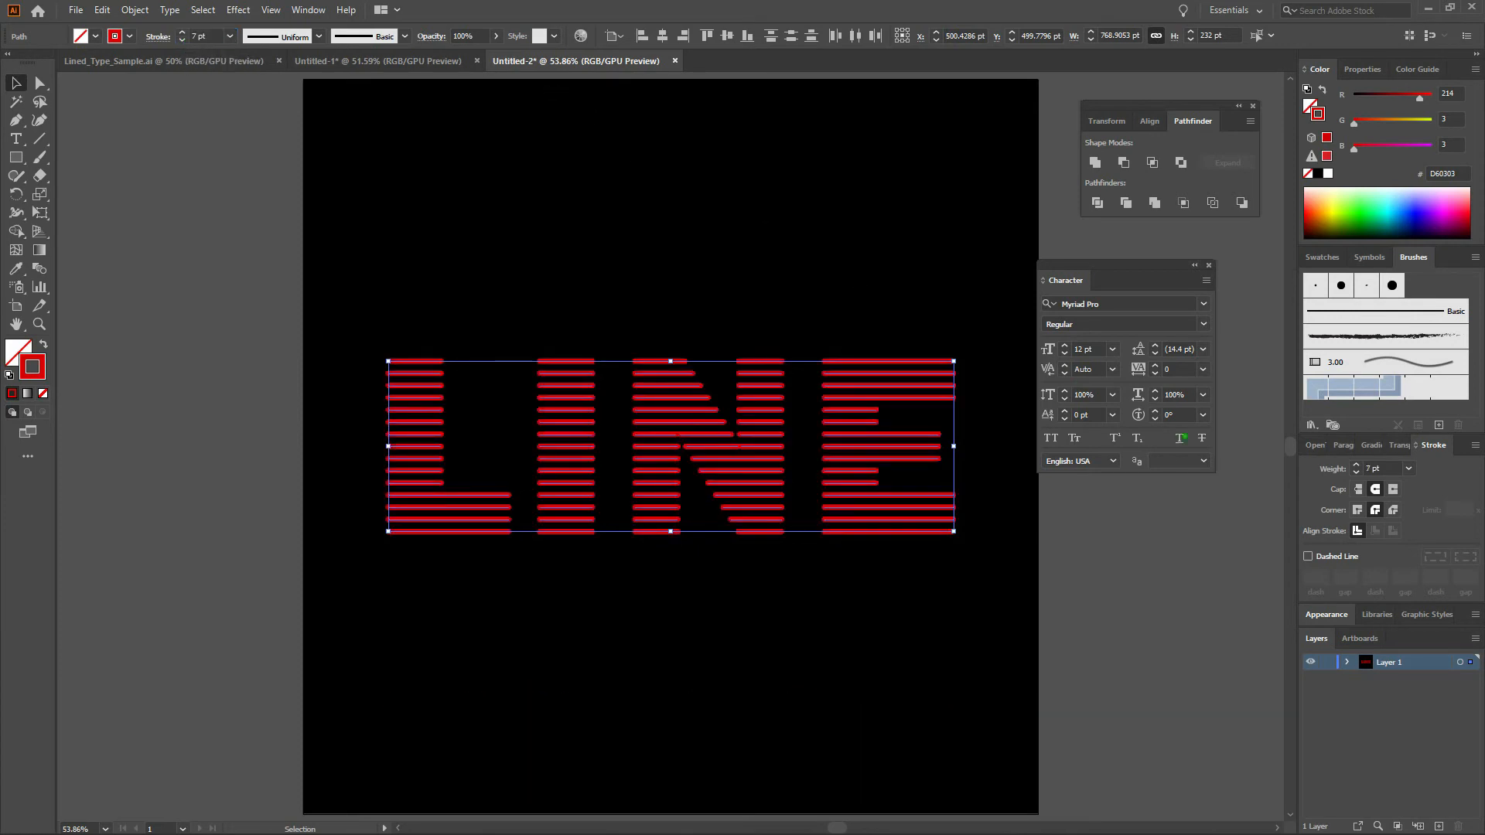
{"action": "left_click", "coordinate": [1375, 511]}
{"action": "left_click", "coordinate": [987, 429]}
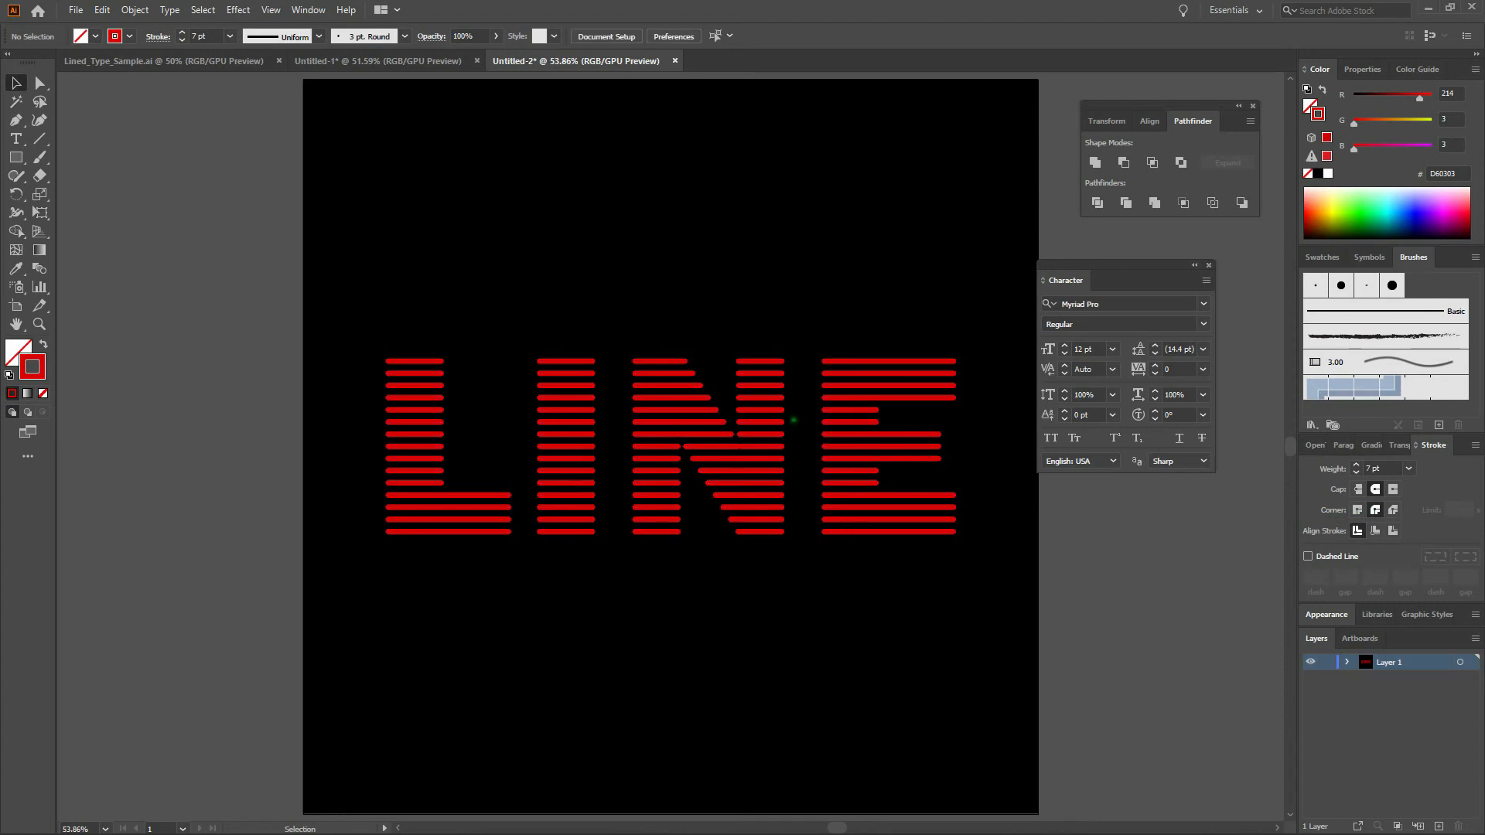
Step: In outline view, join the two facing end points at the gap in the N's seventh line from the top
{"action": "key", "text": "ctrl+plus"}
{"action": "key", "text": "ctrl+plus"}
{"action": "key", "text": "ctrl+plus"}
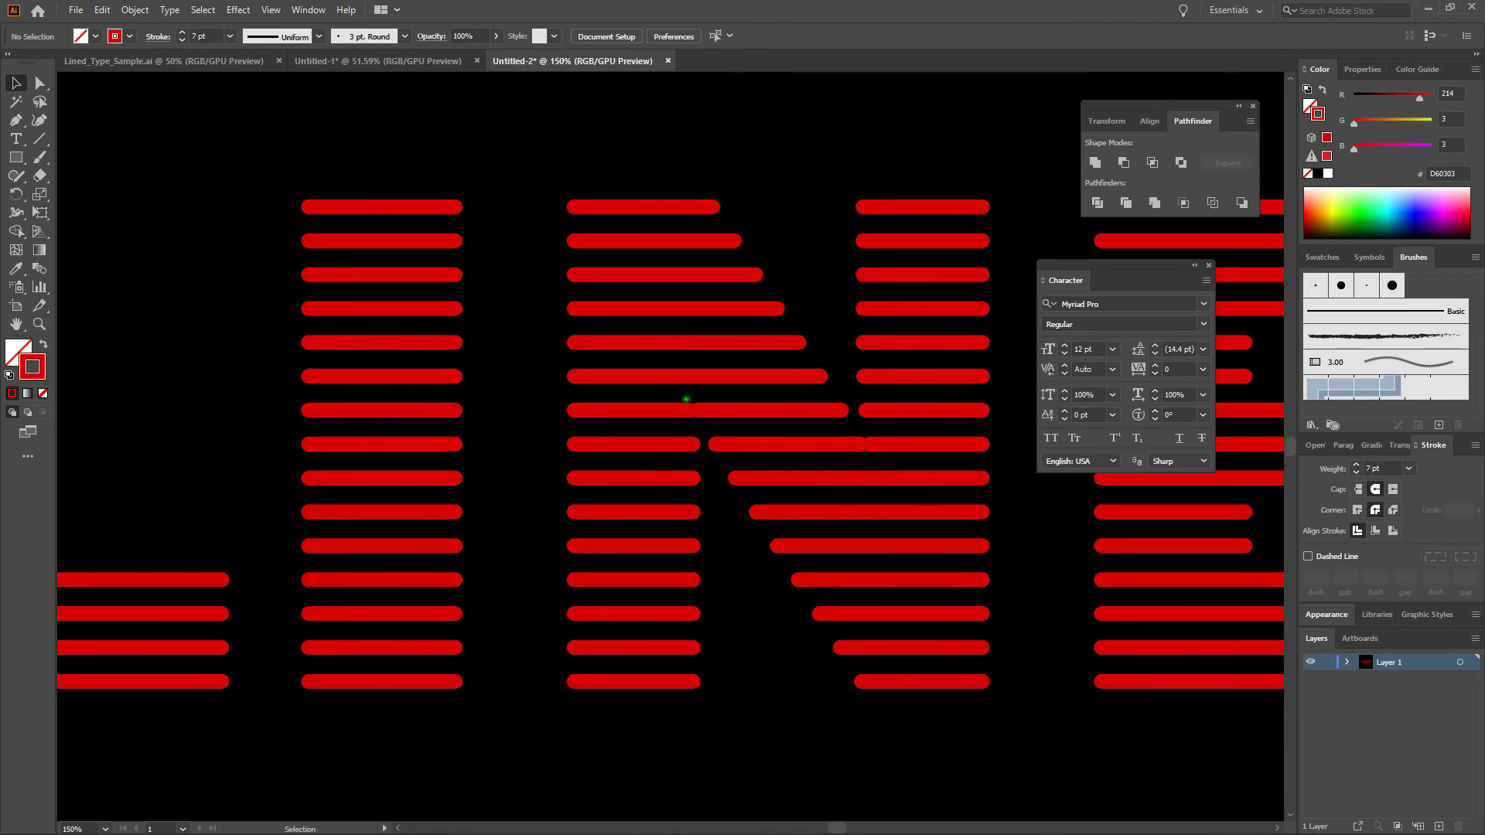
{"action": "key", "text": "ctrl"}
{"action": "key", "text": "ctrl+y"}
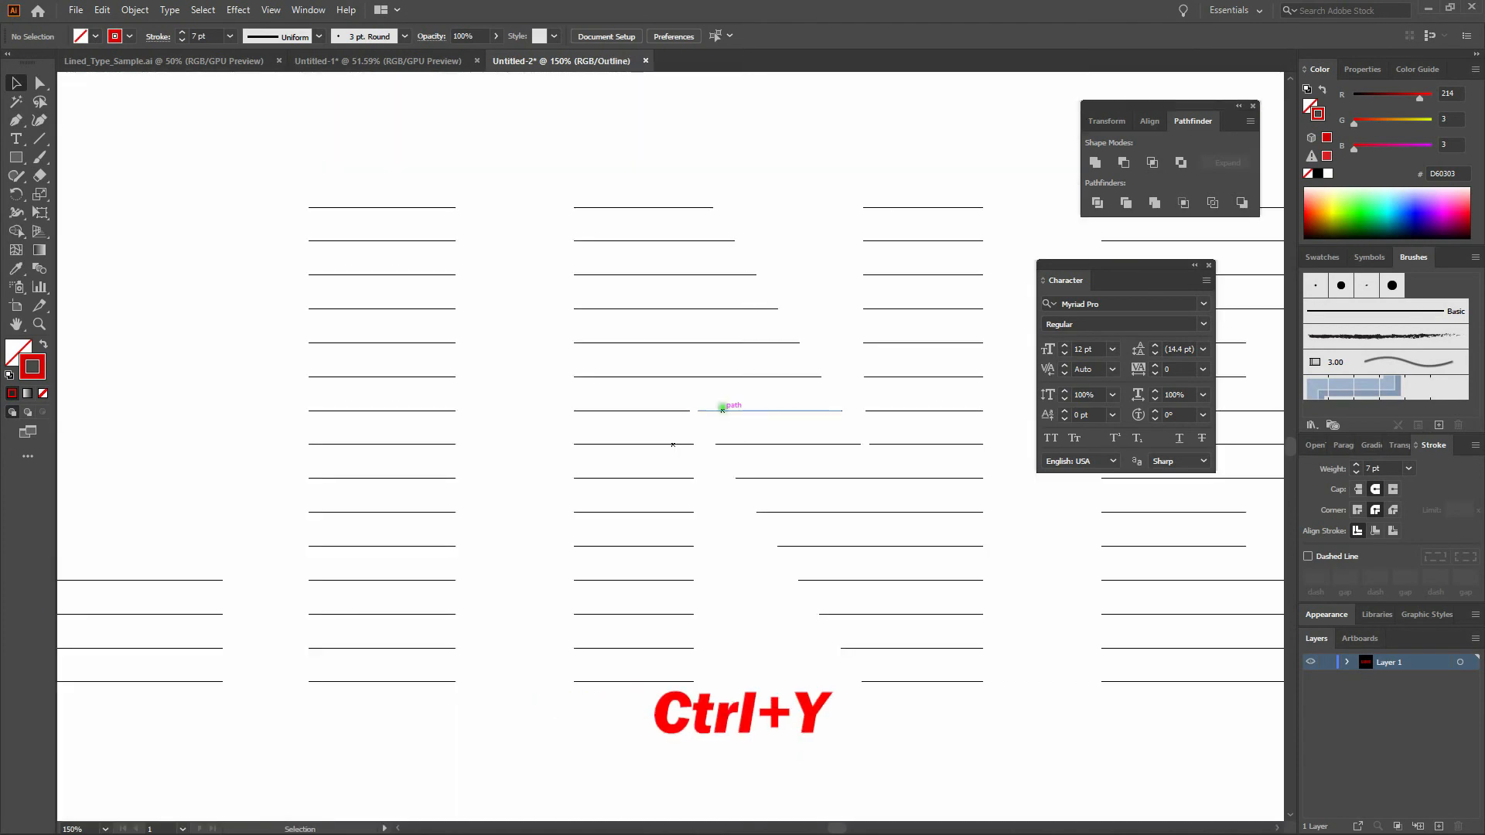
{"action": "key", "text": "a"}
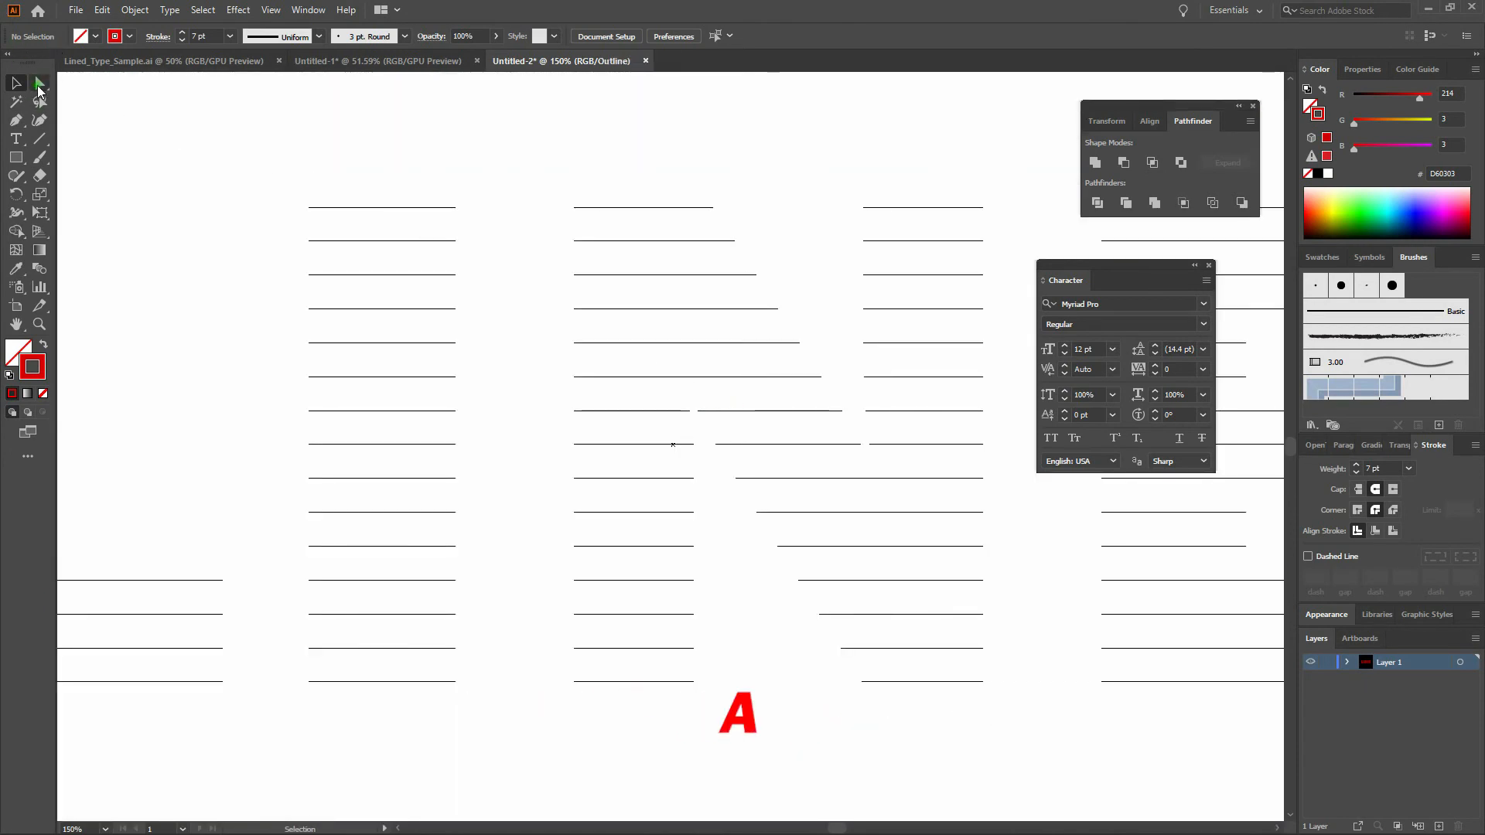
{"action": "left_click_drag", "start_coordinate": [679, 395], "coordinate": [705, 422]}
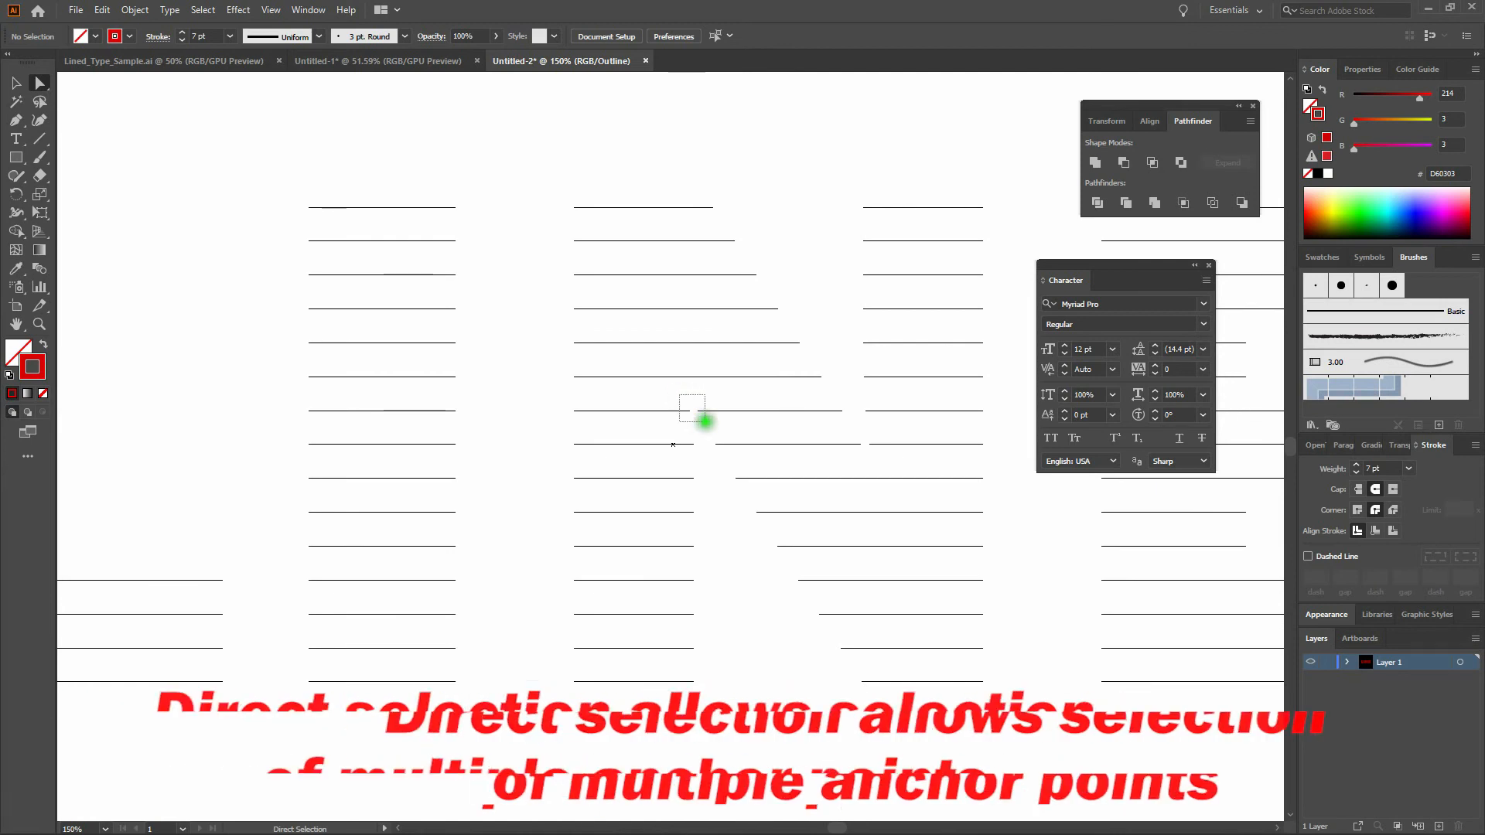
{"action": "left_click_drag", "start_coordinate": [706, 421], "coordinate": [705, 422]}
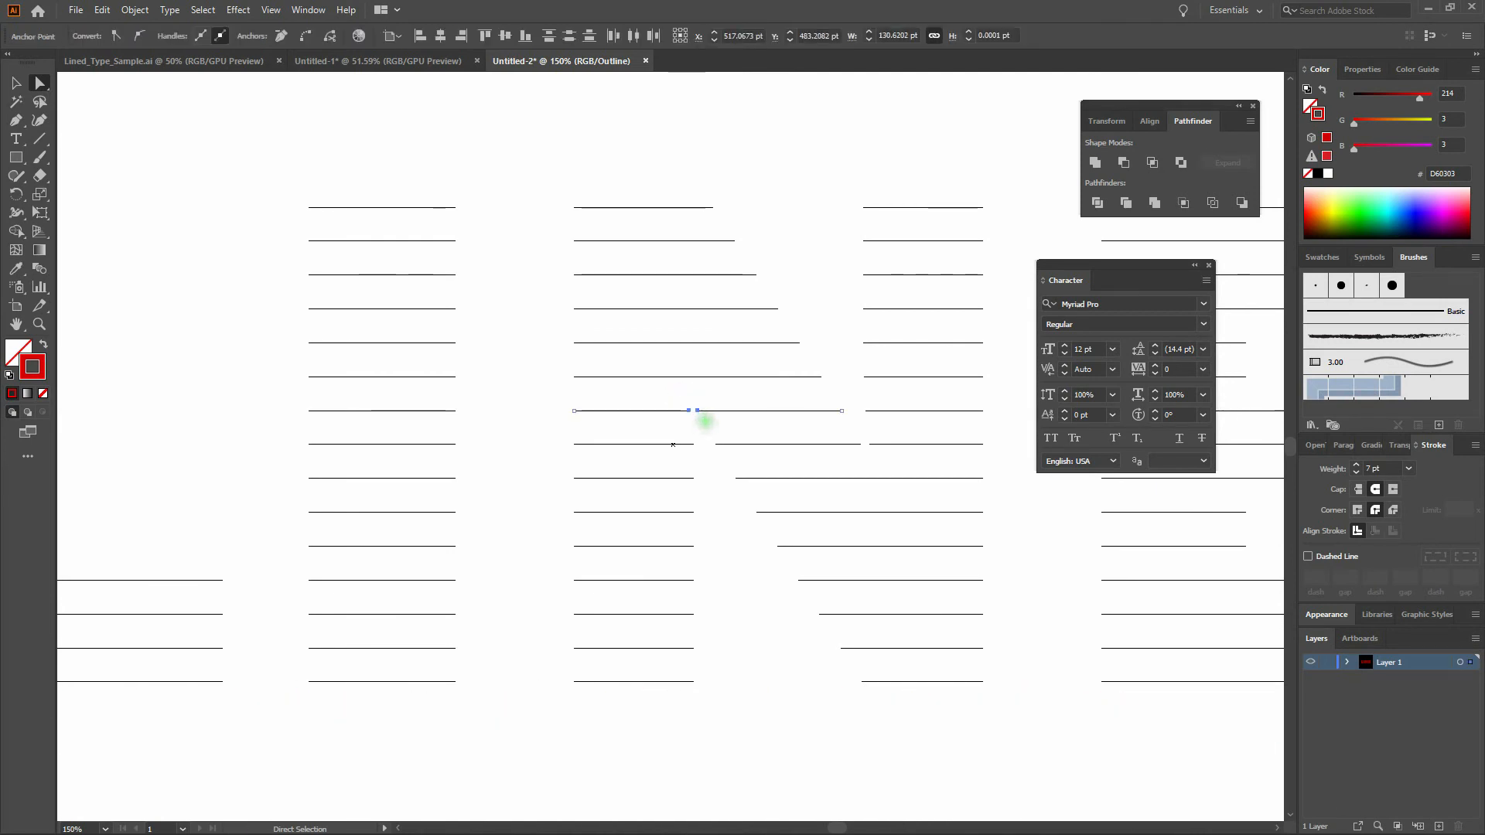
{"action": "key", "text": "ctrl+j"}
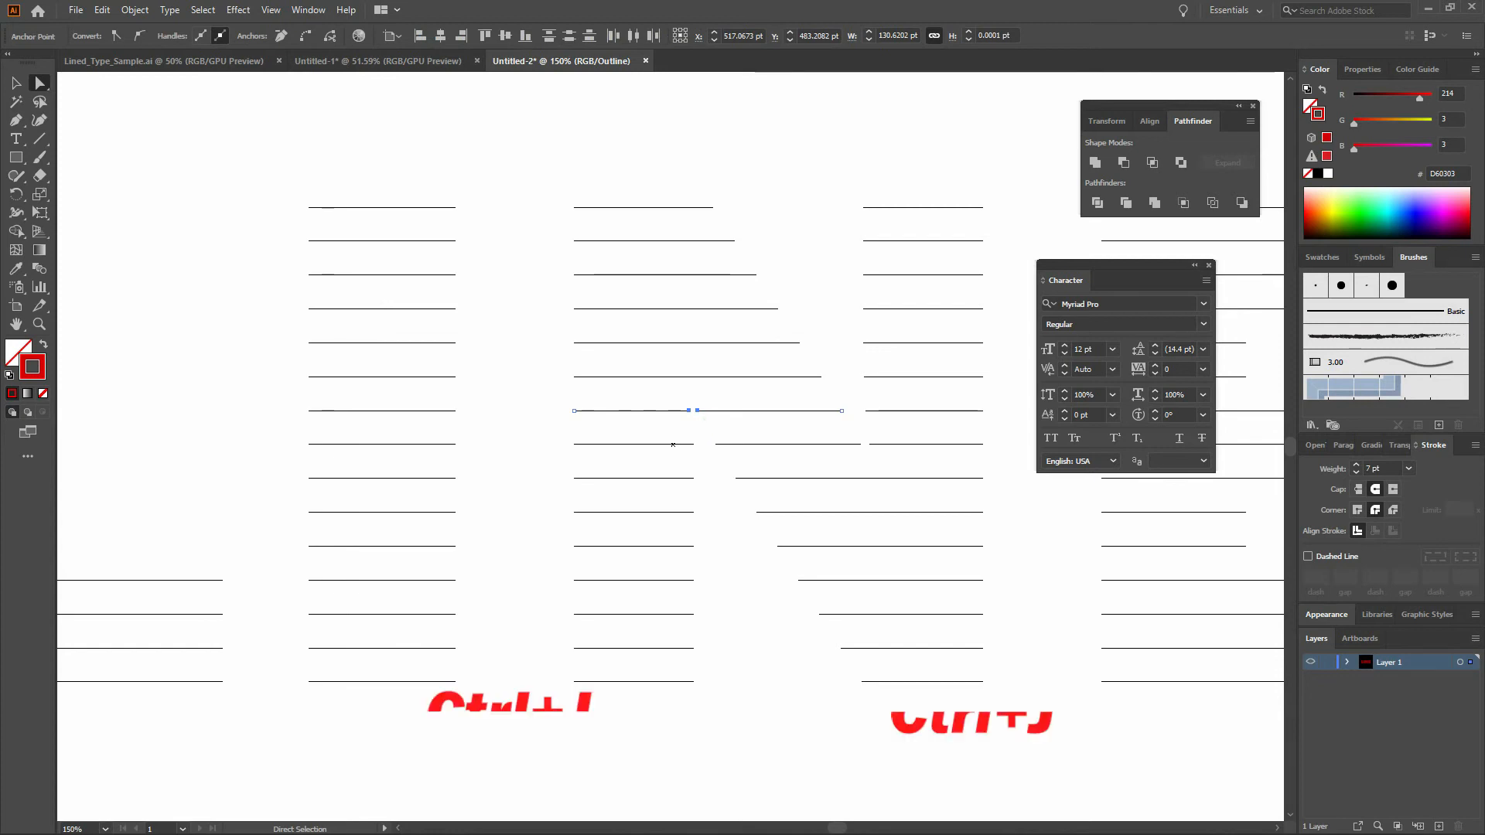
{"action": "left_click", "coordinate": [135, 9]}
{"action": "mouse_move", "coordinate": [229, 375]}
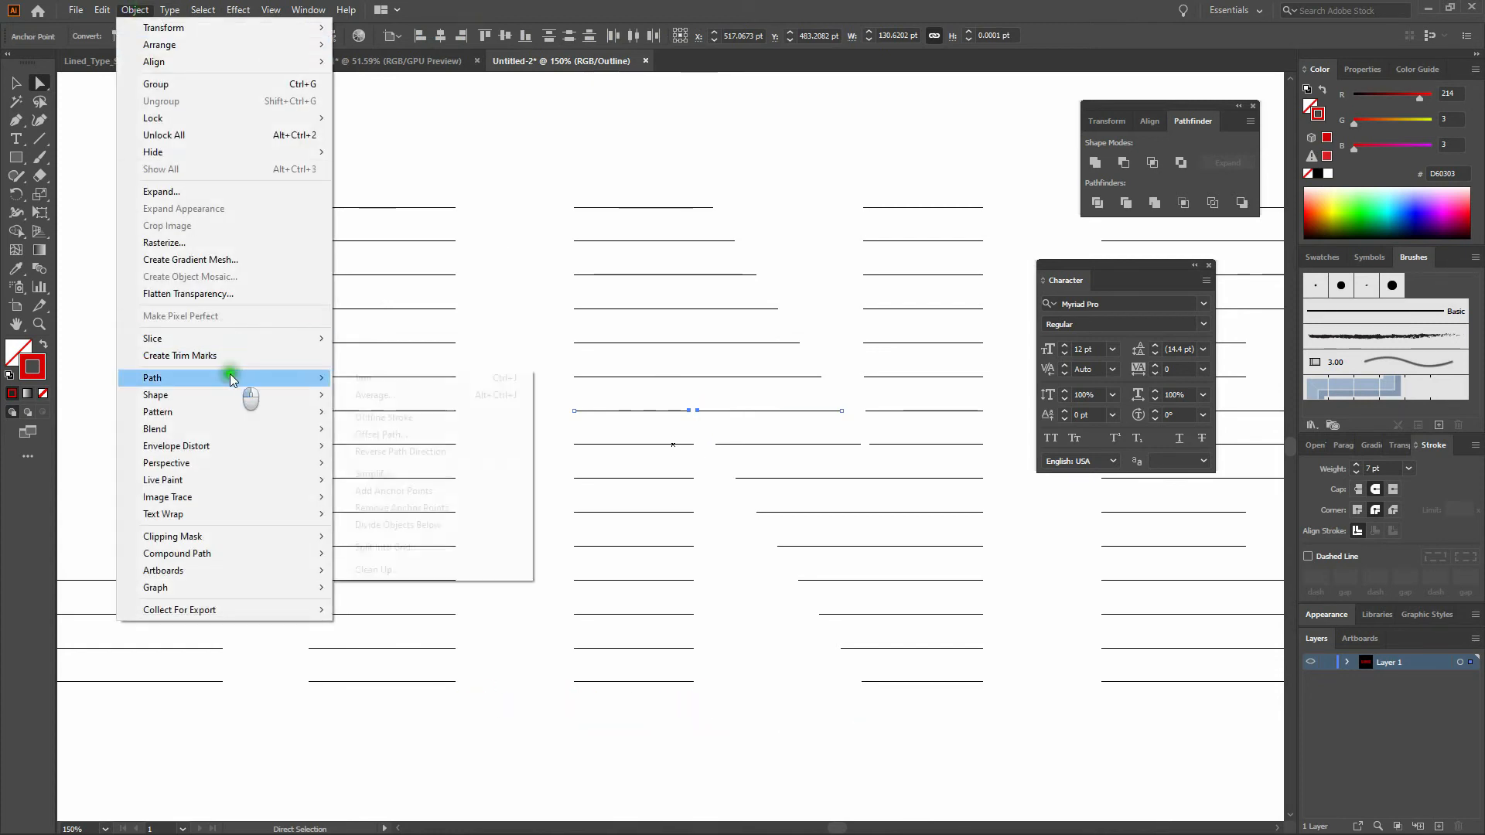
{"action": "left_click", "coordinate": [360, 379]}
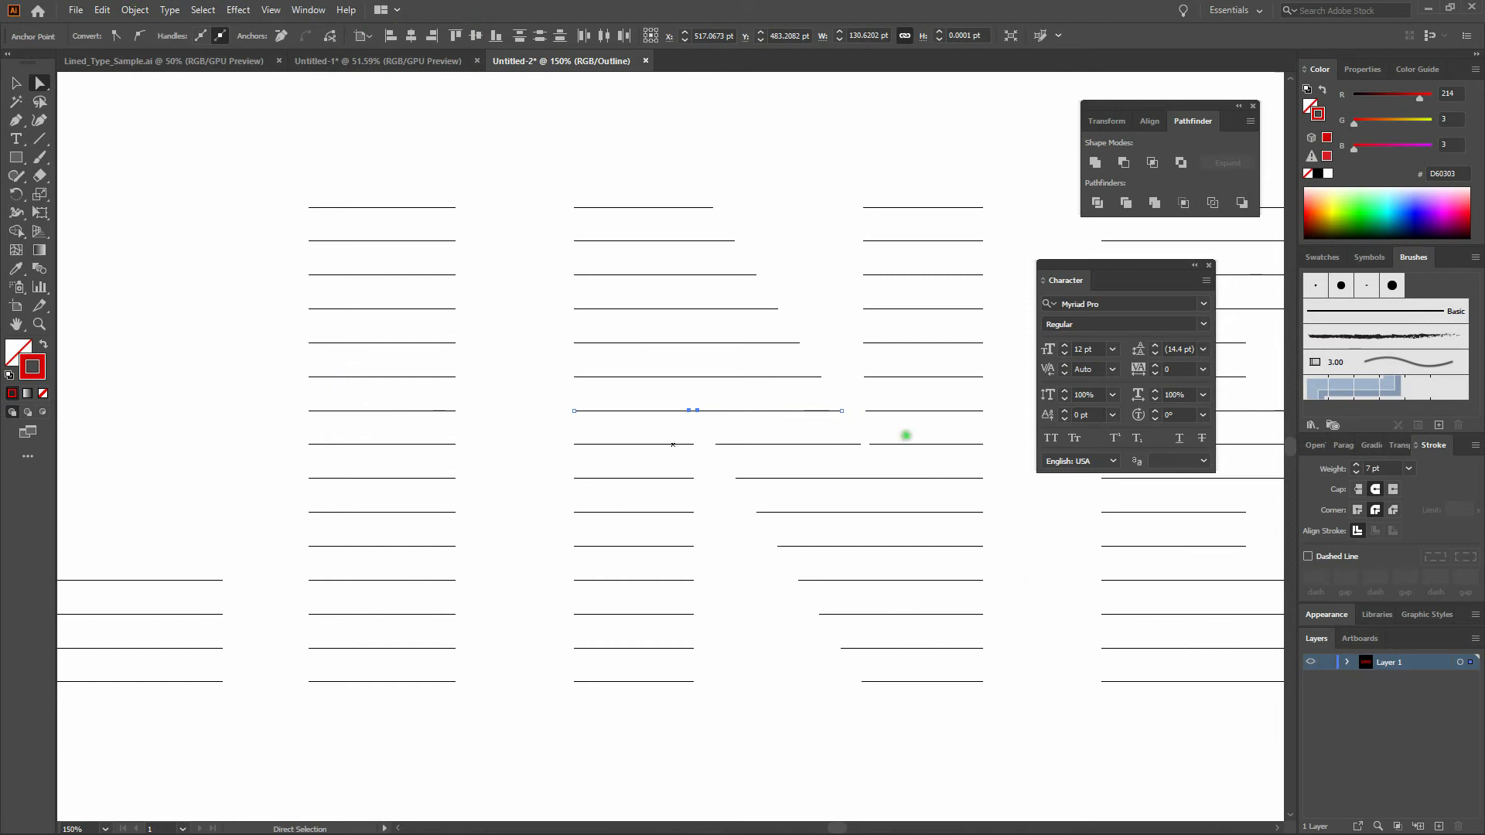
Step: Join the two facing end points at the gap in the N's eighth line and return to the preview display
{"action": "left_click_drag", "start_coordinate": [883, 427], "coordinate": [845, 460]}
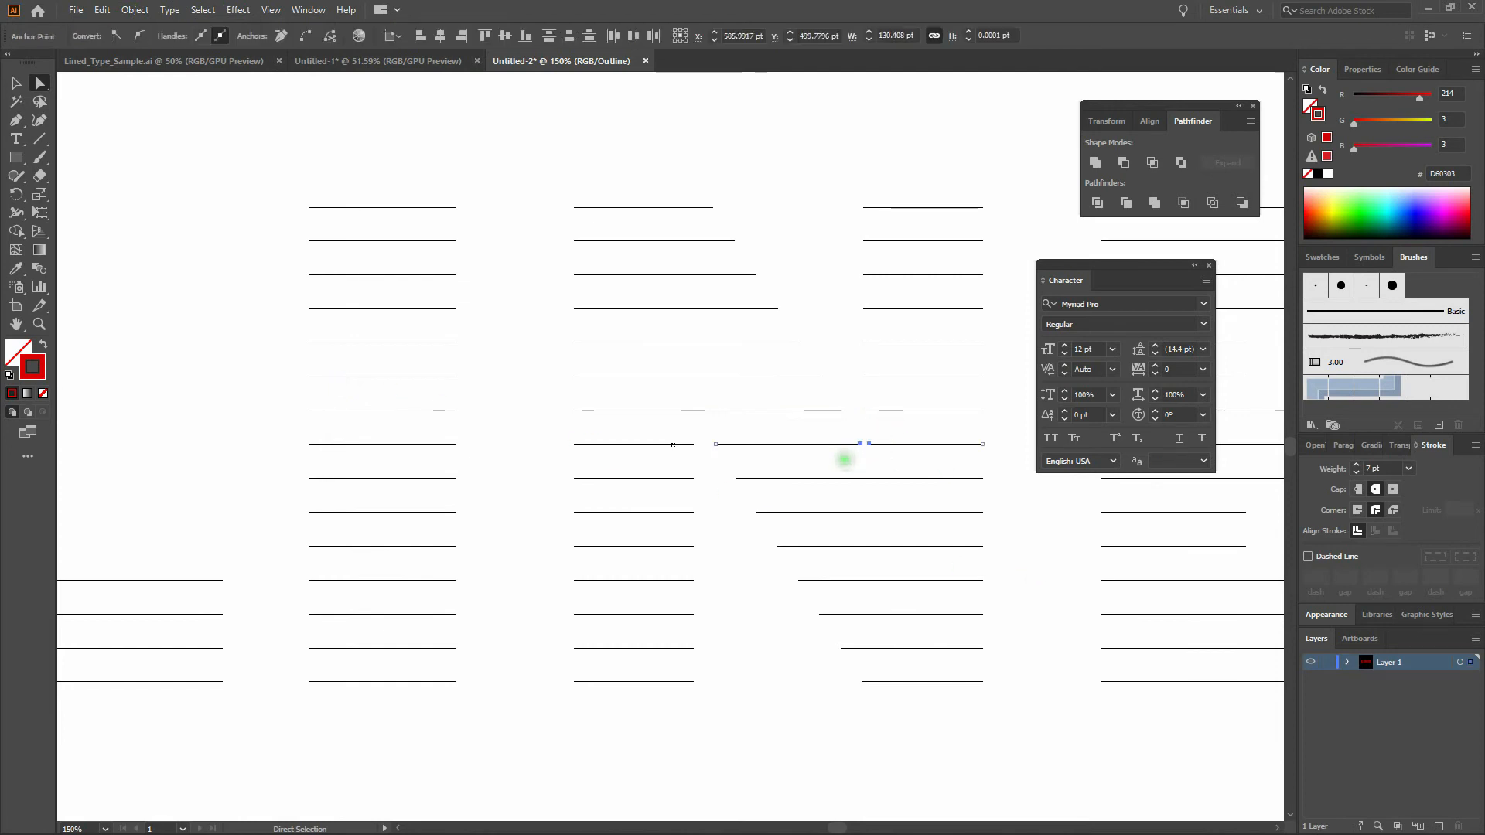
{"action": "key", "text": "ctrl+j"}
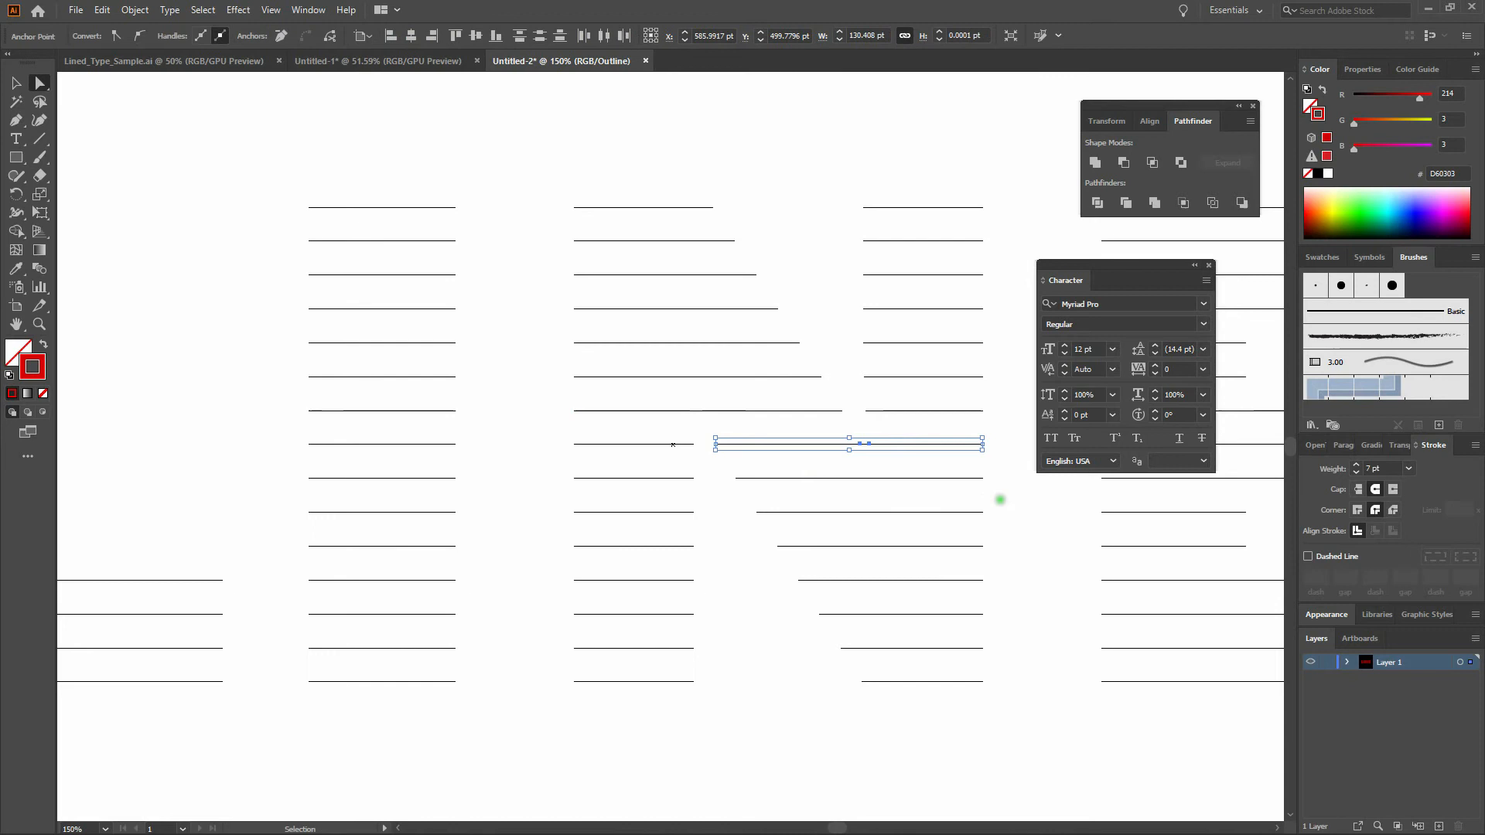
{"action": "left_click", "coordinate": [996, 501]}
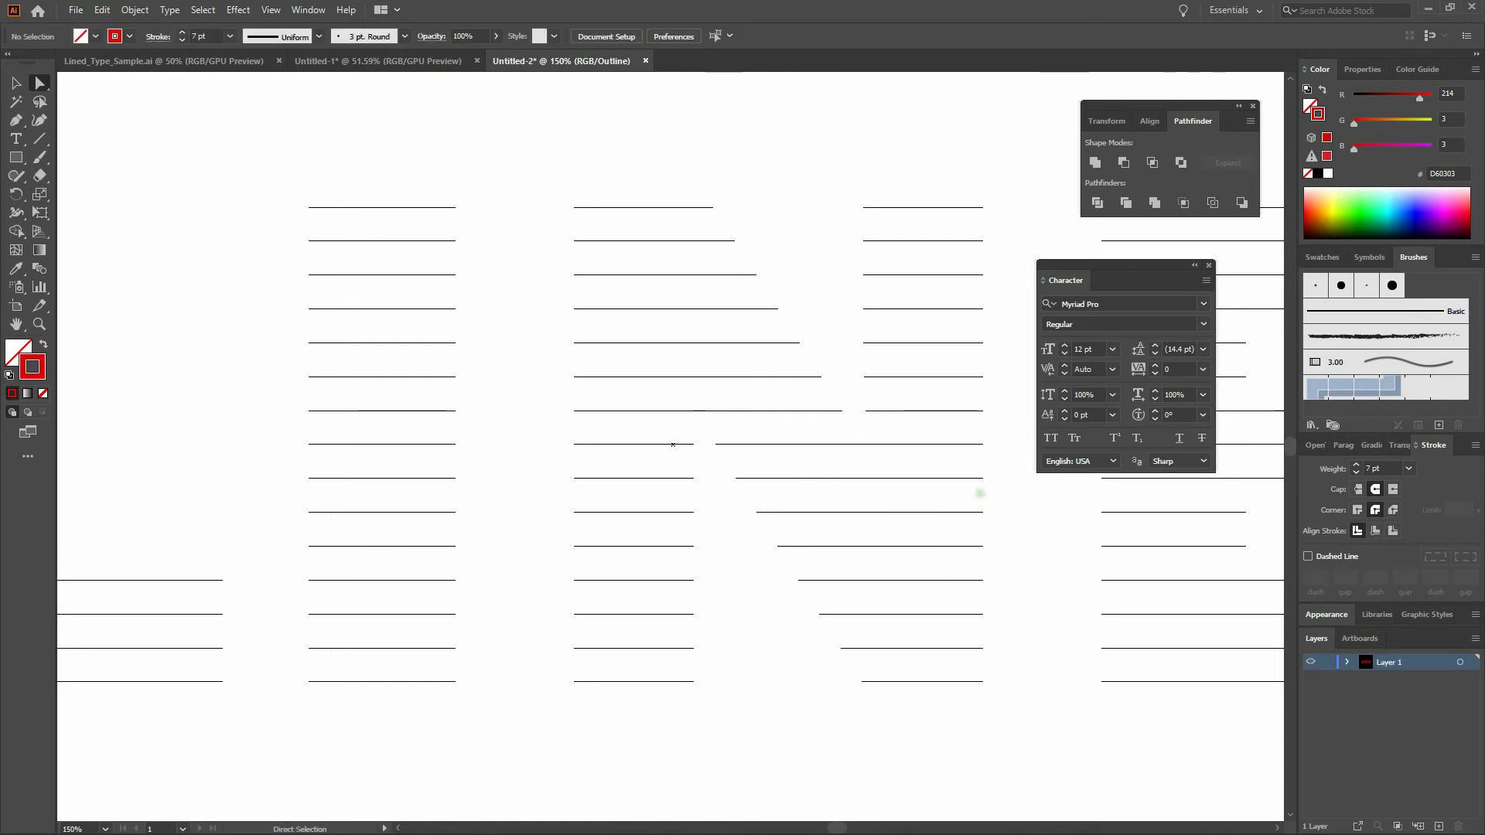
{"action": "key", "text": "ctrl+y"}
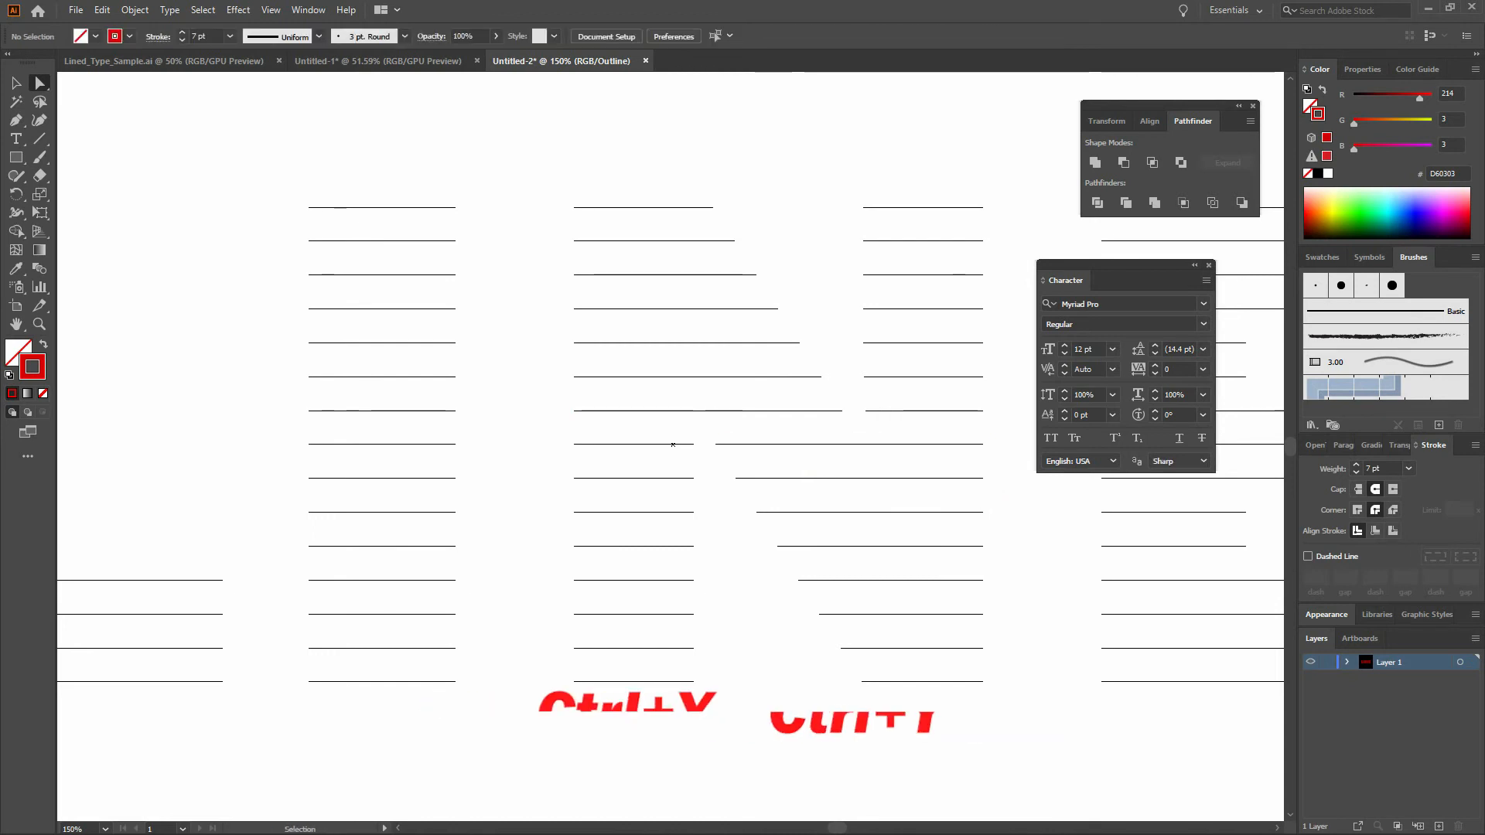
{"action": "key", "text": "ctrl+y"}
{"action": "key", "text": "ctrl+0"}
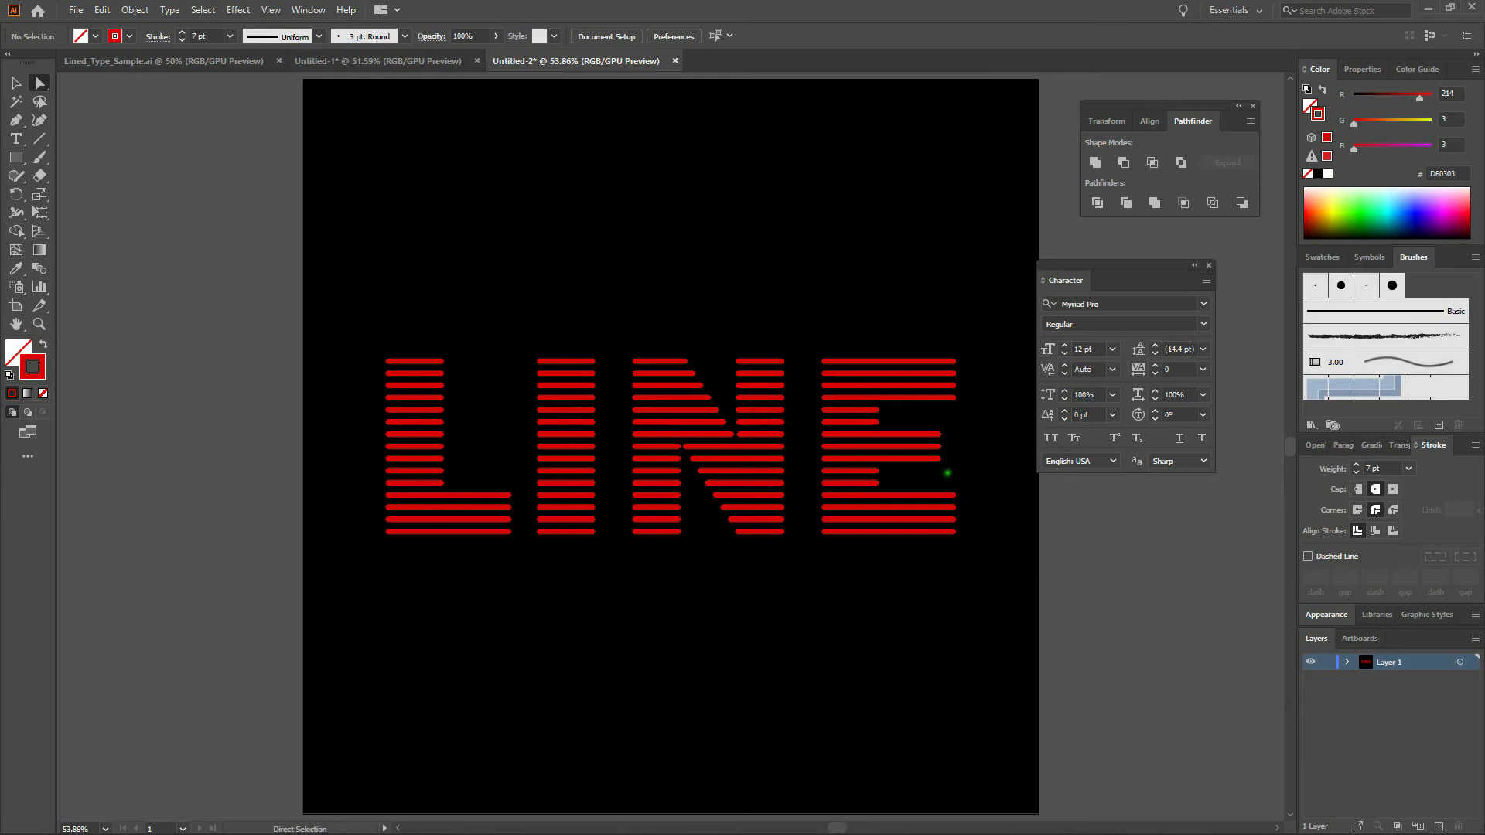
Step: Select the lines of all four letters and expand their fill and stroke into filled shapes
{"action": "key", "text": "v"}
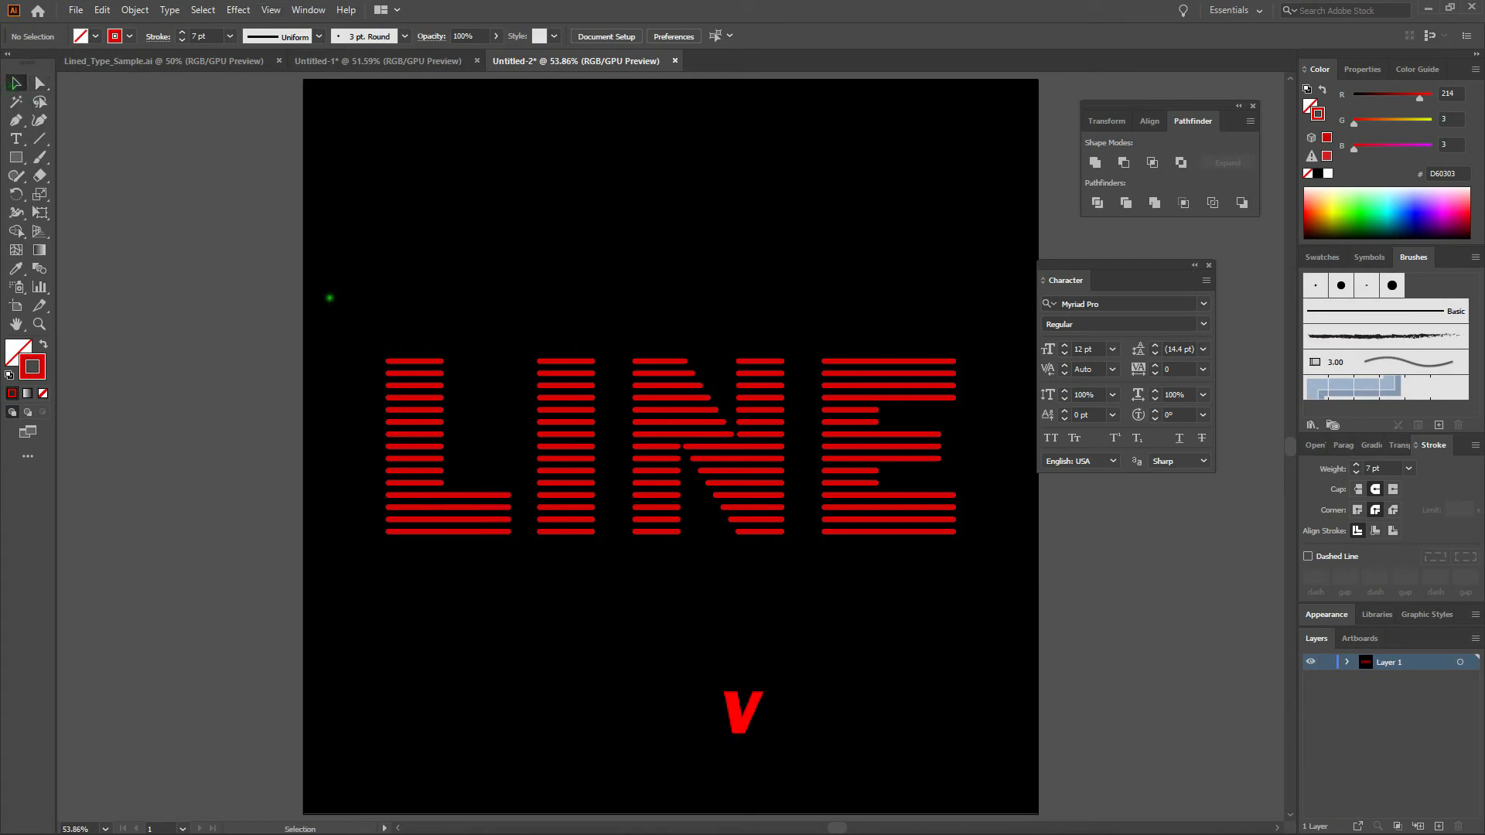
{"action": "left_click_drag", "start_coordinate": [347, 329], "coordinate": [1017, 563]}
{"action": "left_click", "coordinate": [134, 10]}
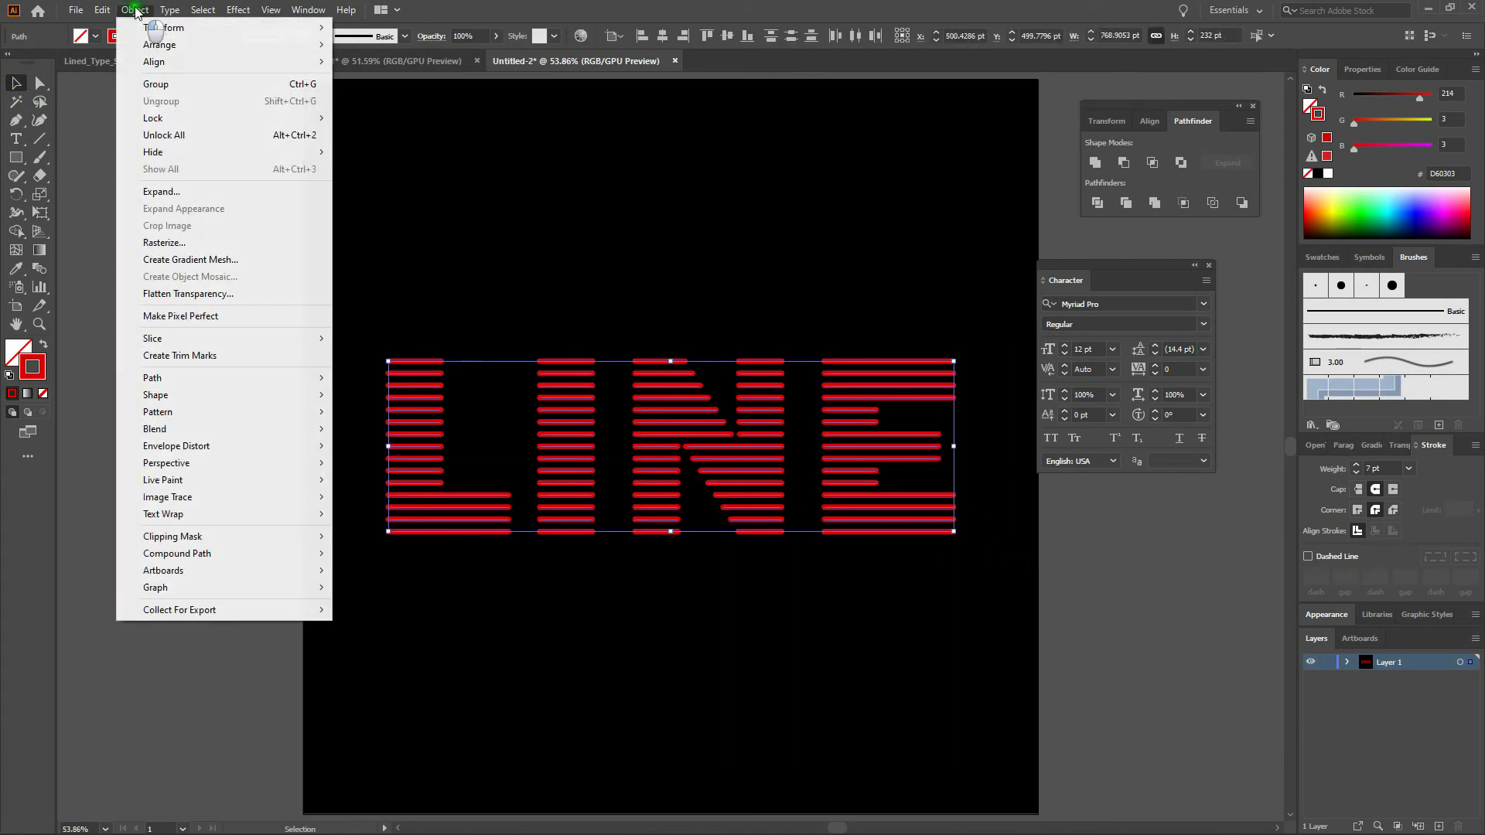
{"action": "left_click", "coordinate": [173, 190]}
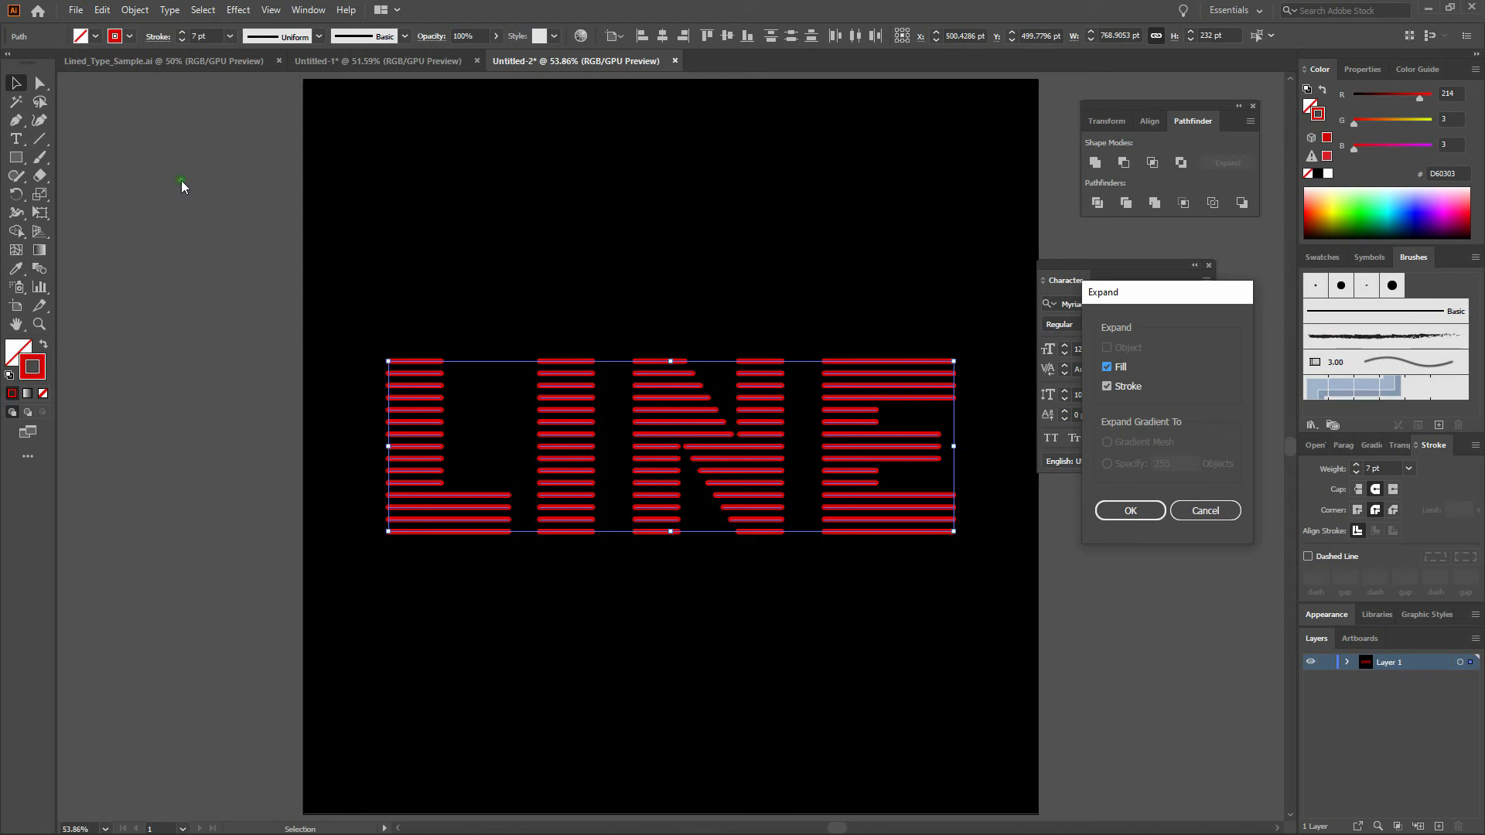
{"action": "left_click", "coordinate": [1130, 511]}
Step: Examine the expanded line shapes in outline view, return to the preview display, and deselect
{"action": "key", "text": "a"}
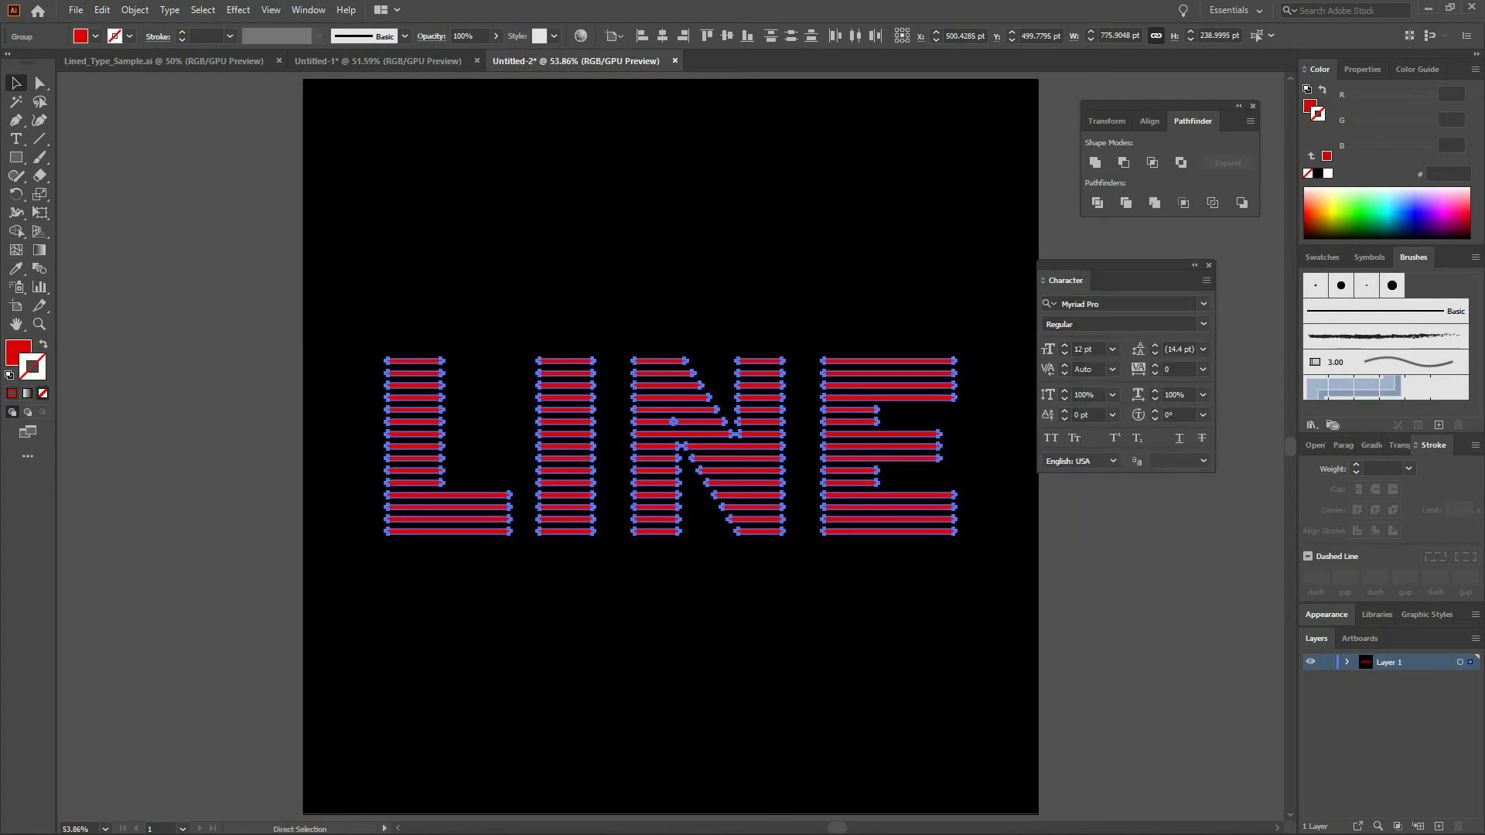
{"action": "key", "text": "ctrl+y"}
{"action": "key", "text": "v"}
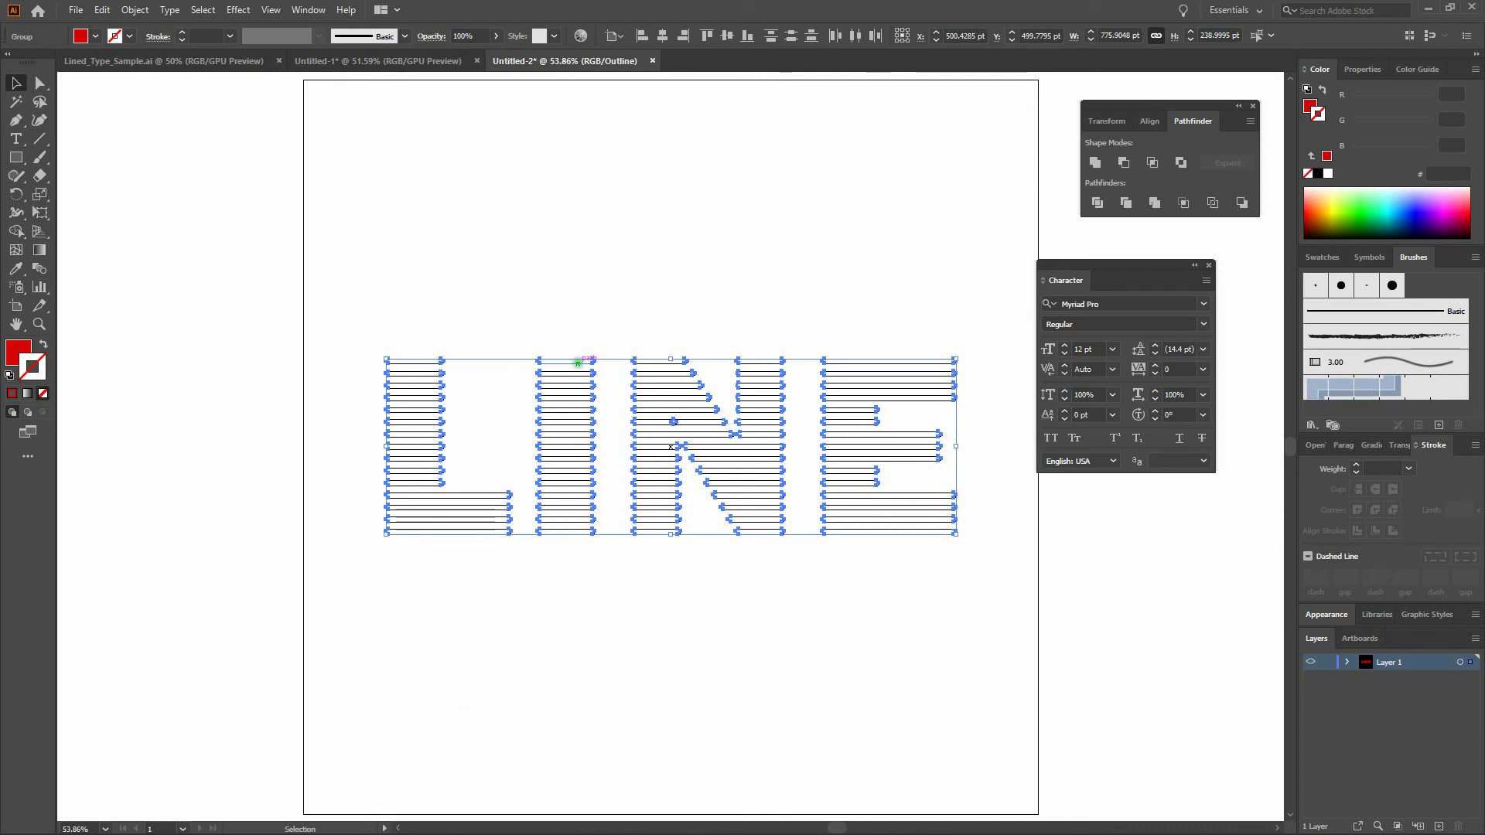
{"action": "key", "text": "a"}
{"action": "key", "text": "ctrl+y"}
{"action": "key", "text": "v"}
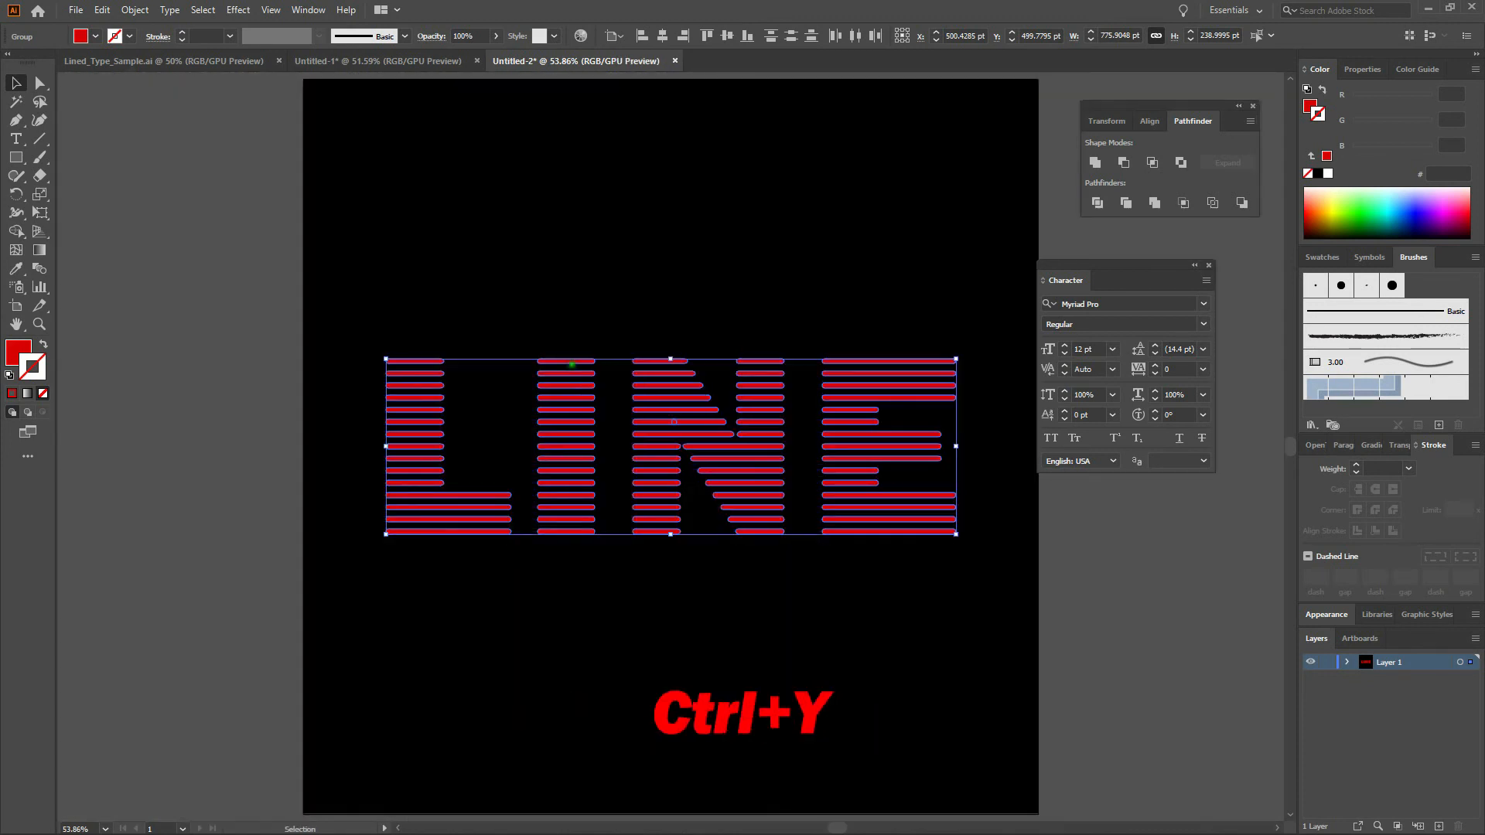
{"action": "left_click", "coordinate": [536, 309]}
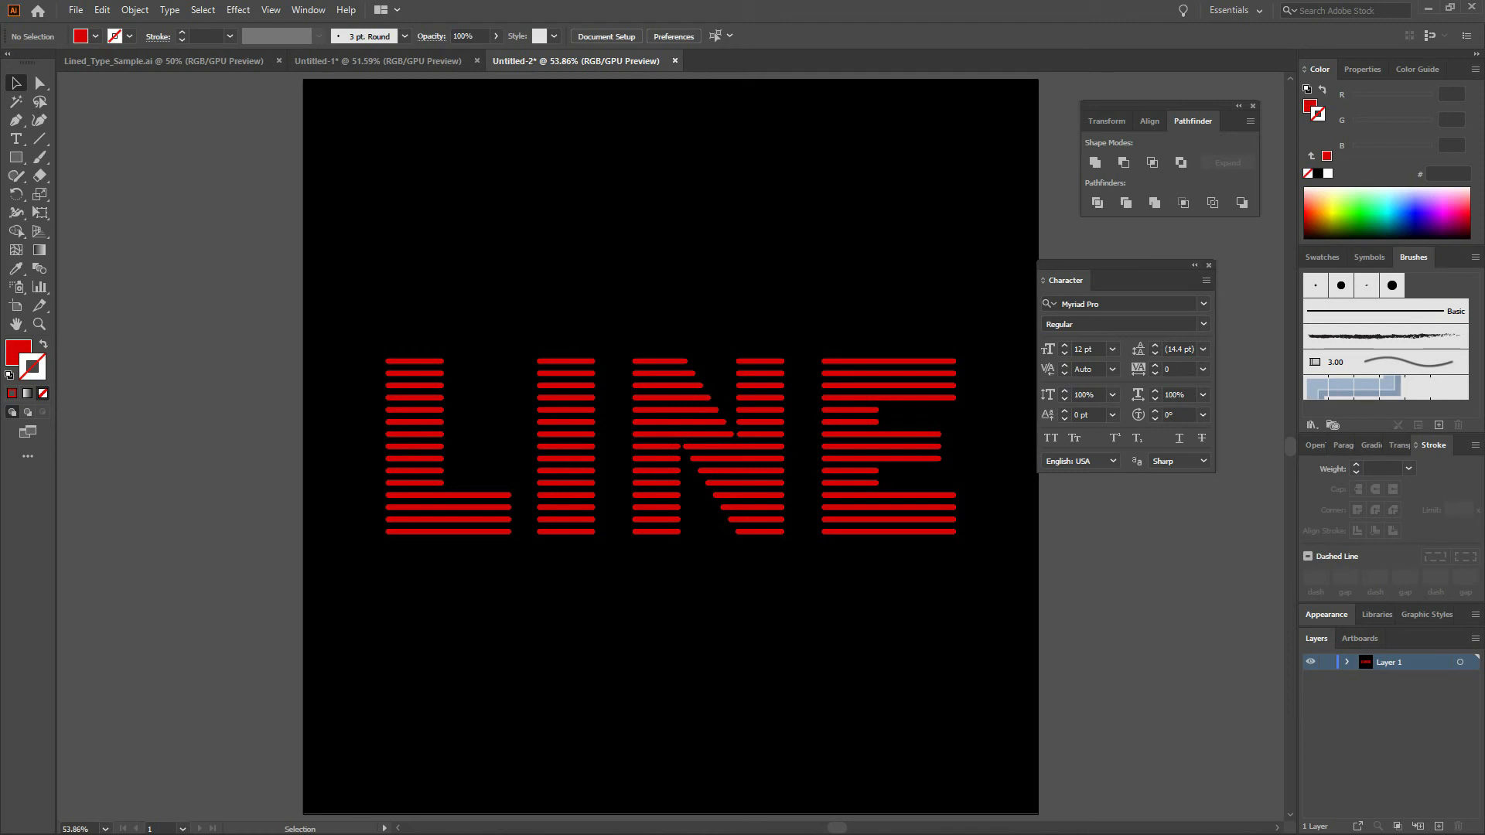
Step: Apply a white-to-black linear gradient fill to all the line shapes, running vertically at 90° from the base of the word upward
{"action": "left_click_drag", "start_coordinate": [364, 334], "coordinate": [1005, 553]}
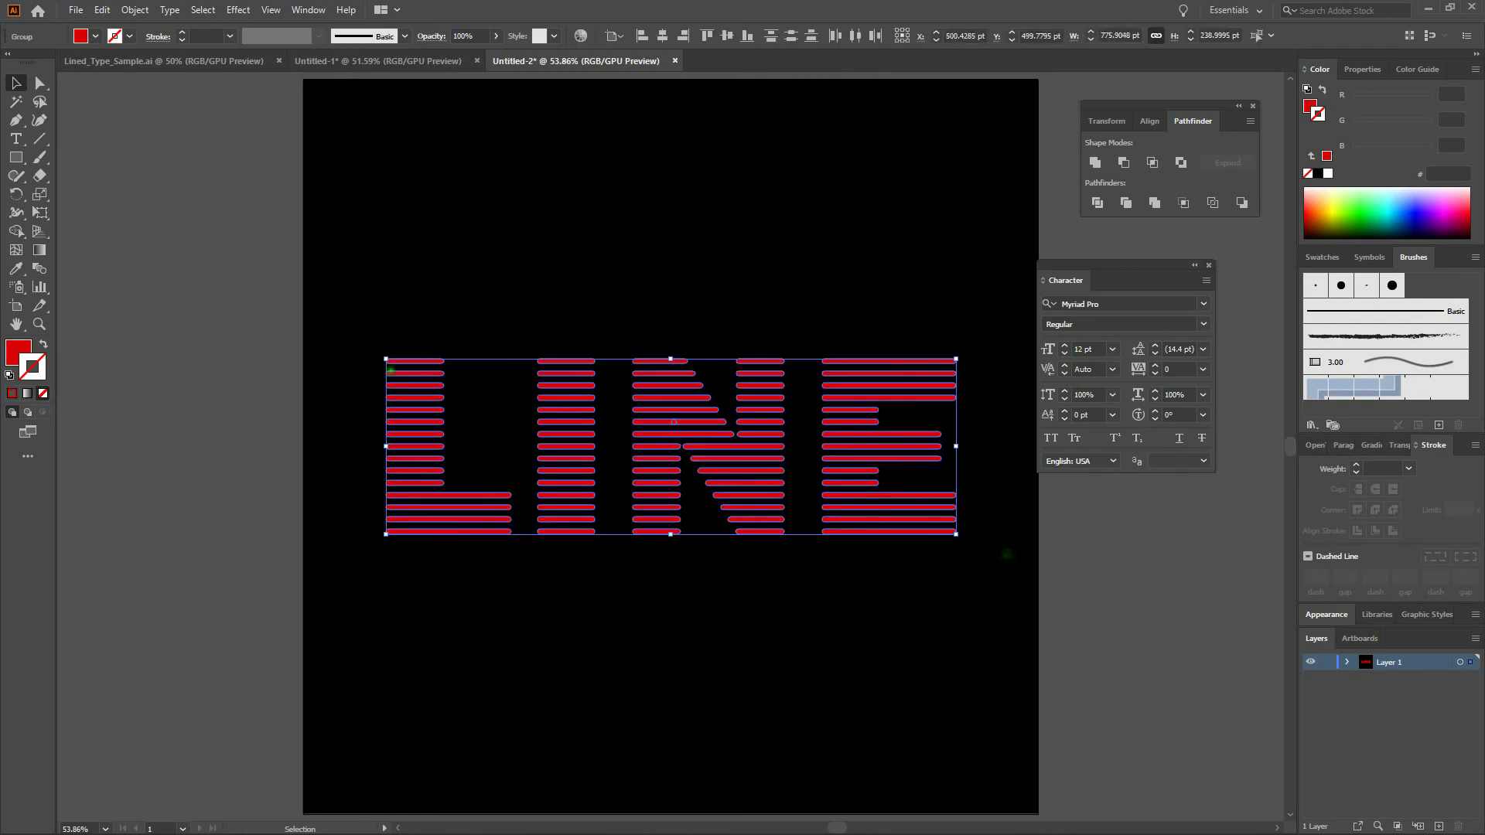
{"action": "key", "text": "g"}
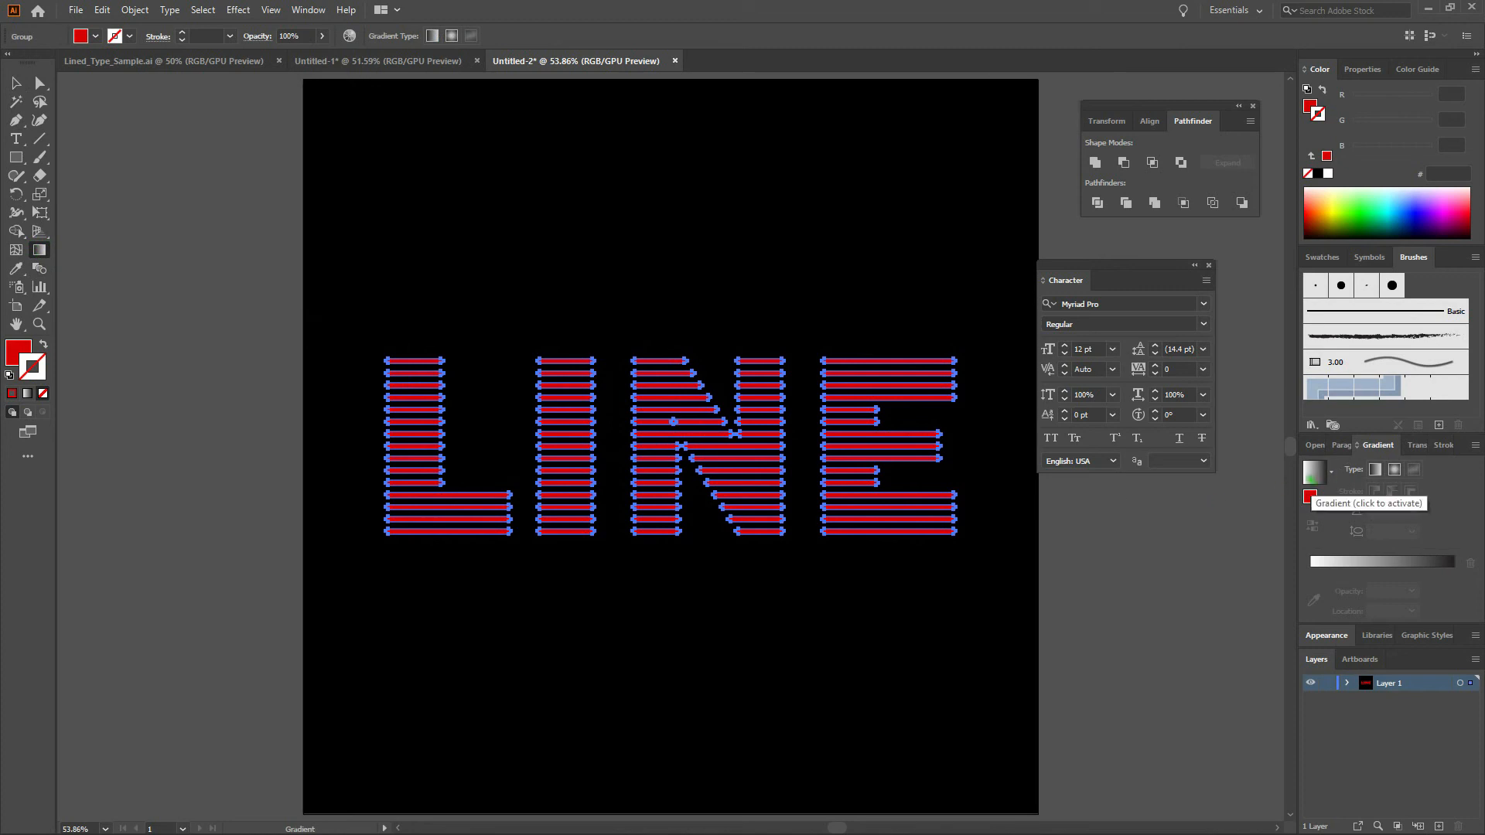
{"action": "left_click", "coordinate": [15, 356]}
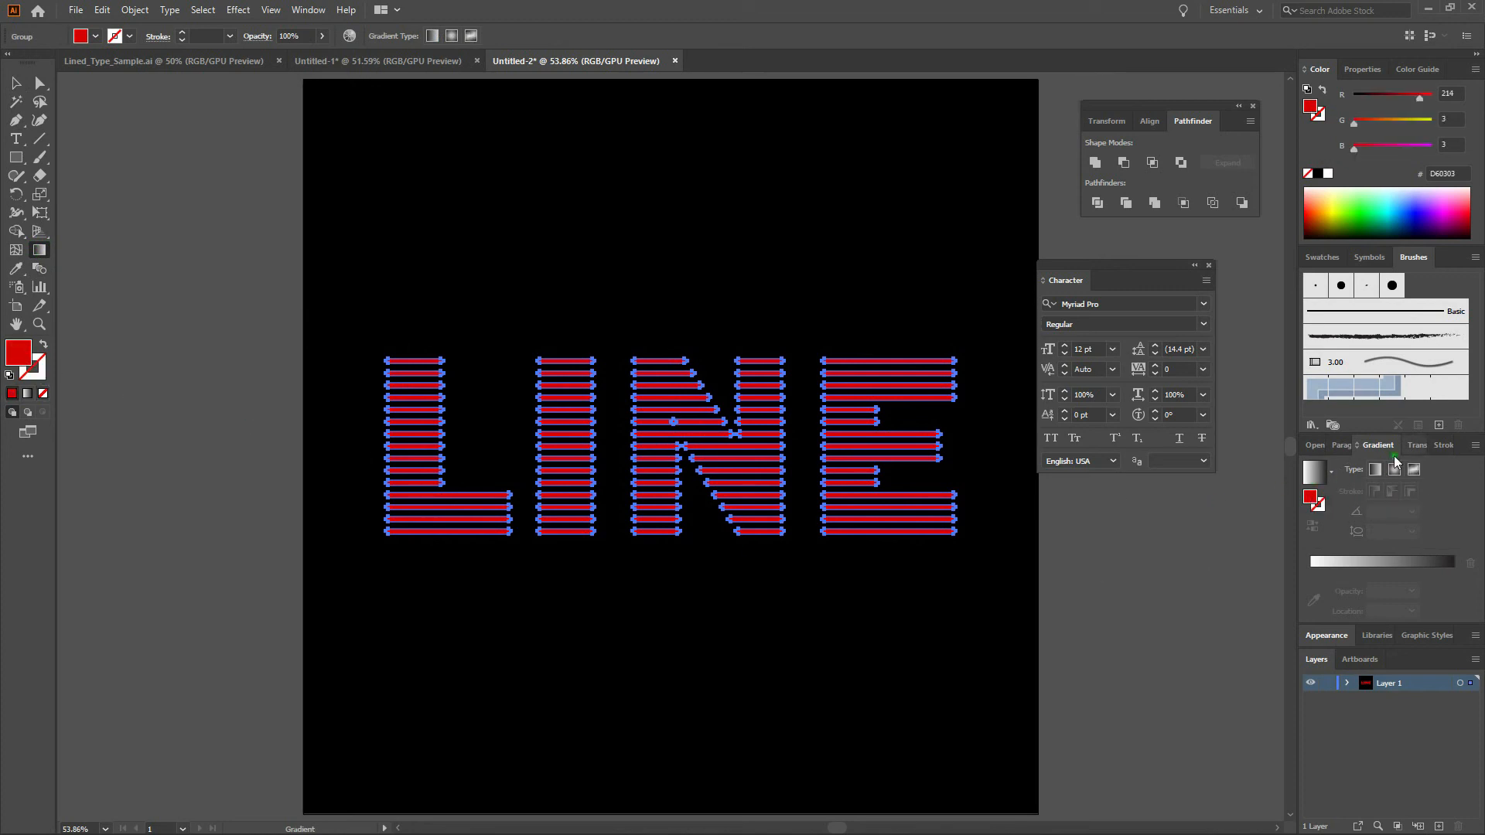
{"action": "left_click", "coordinate": [1315, 472]}
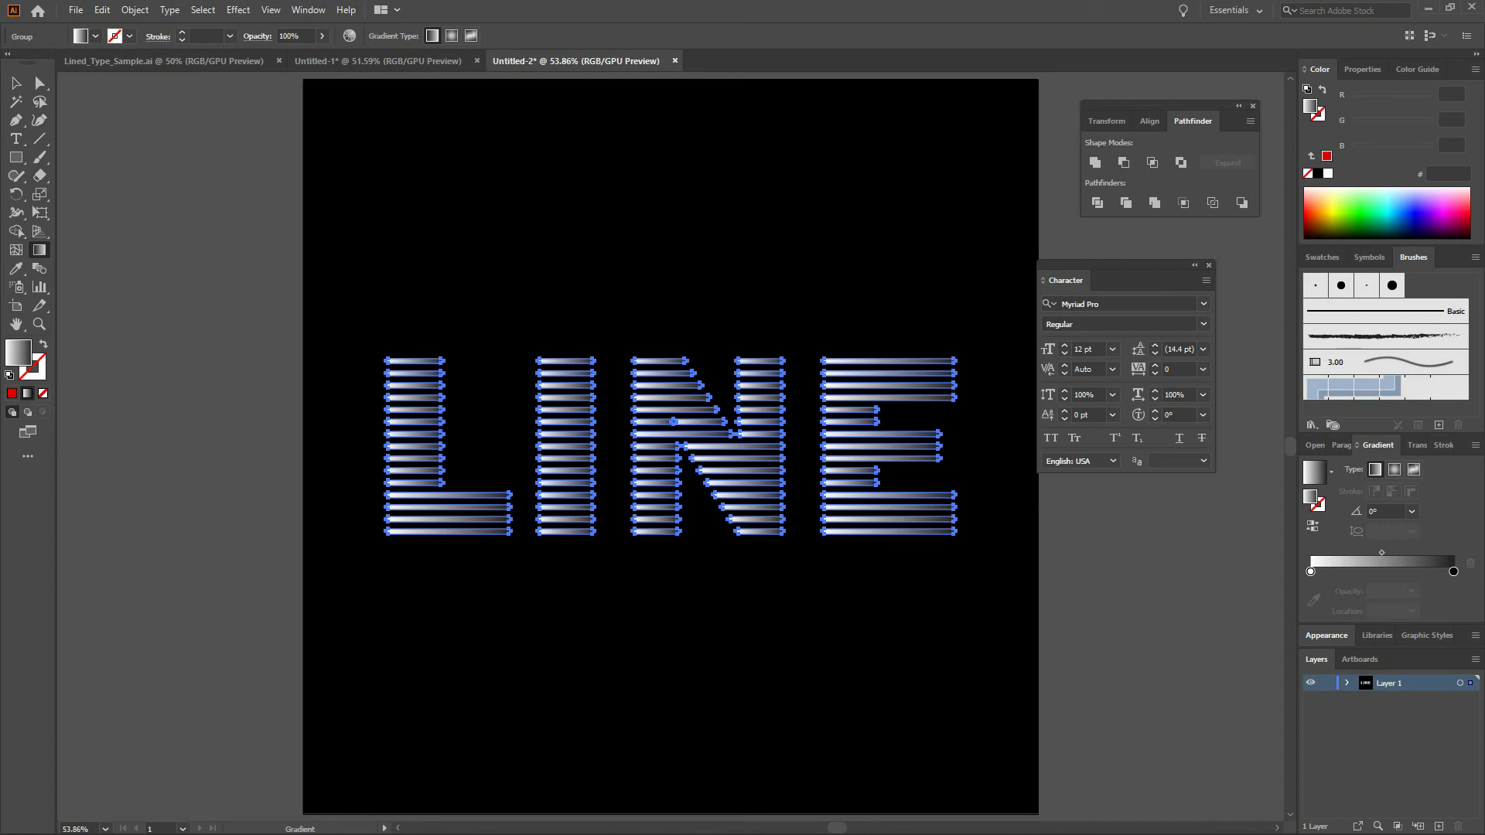
{"action": "left_click_drag", "start_coordinate": [994, 531], "coordinate": [1001, 368]}
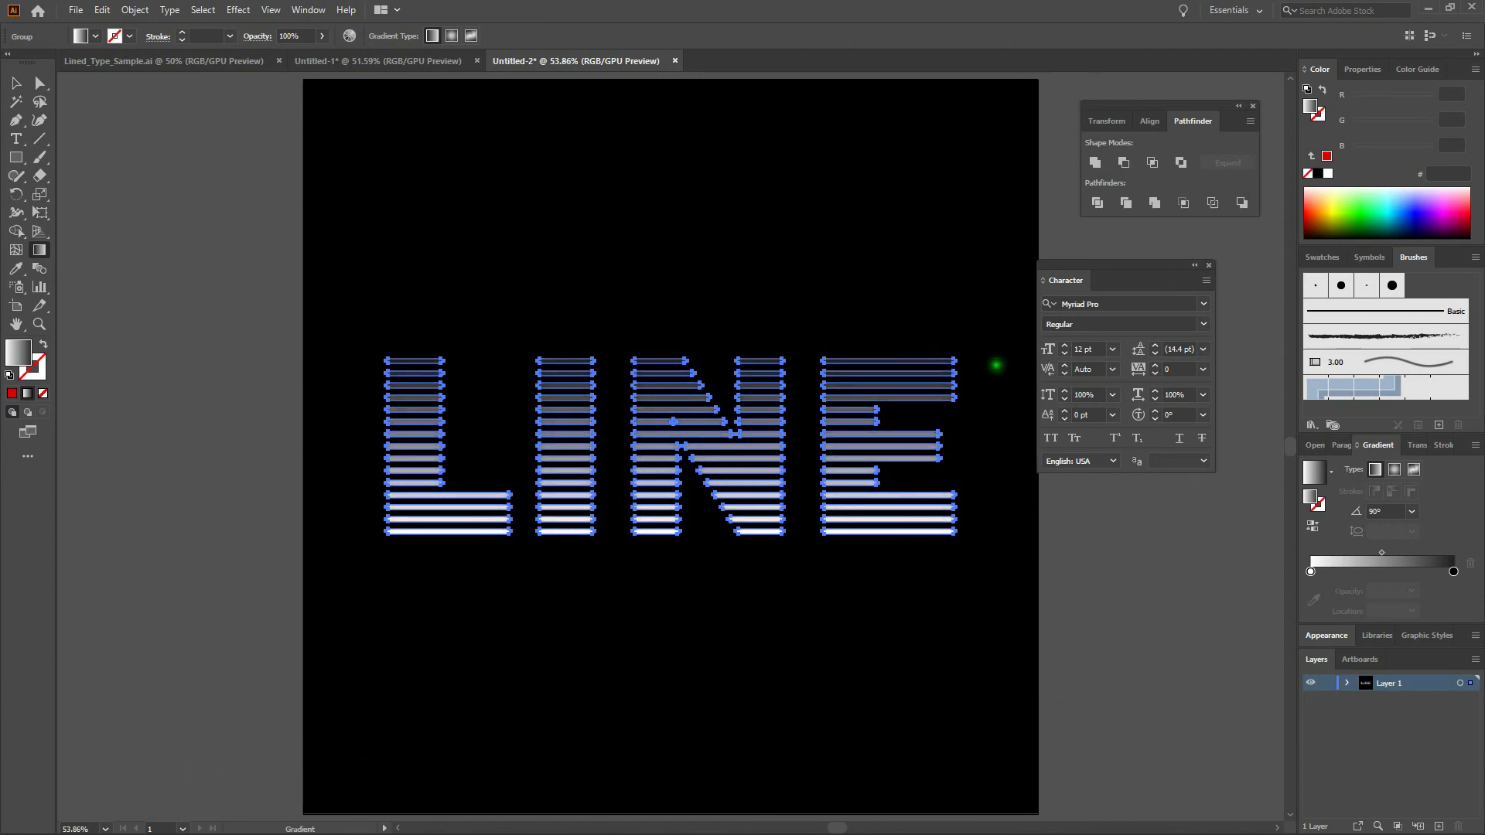
Step: Switch the gradient's white stop to RGB colour and set it to green 00942A
{"action": "double_click", "coordinate": [1311, 572]}
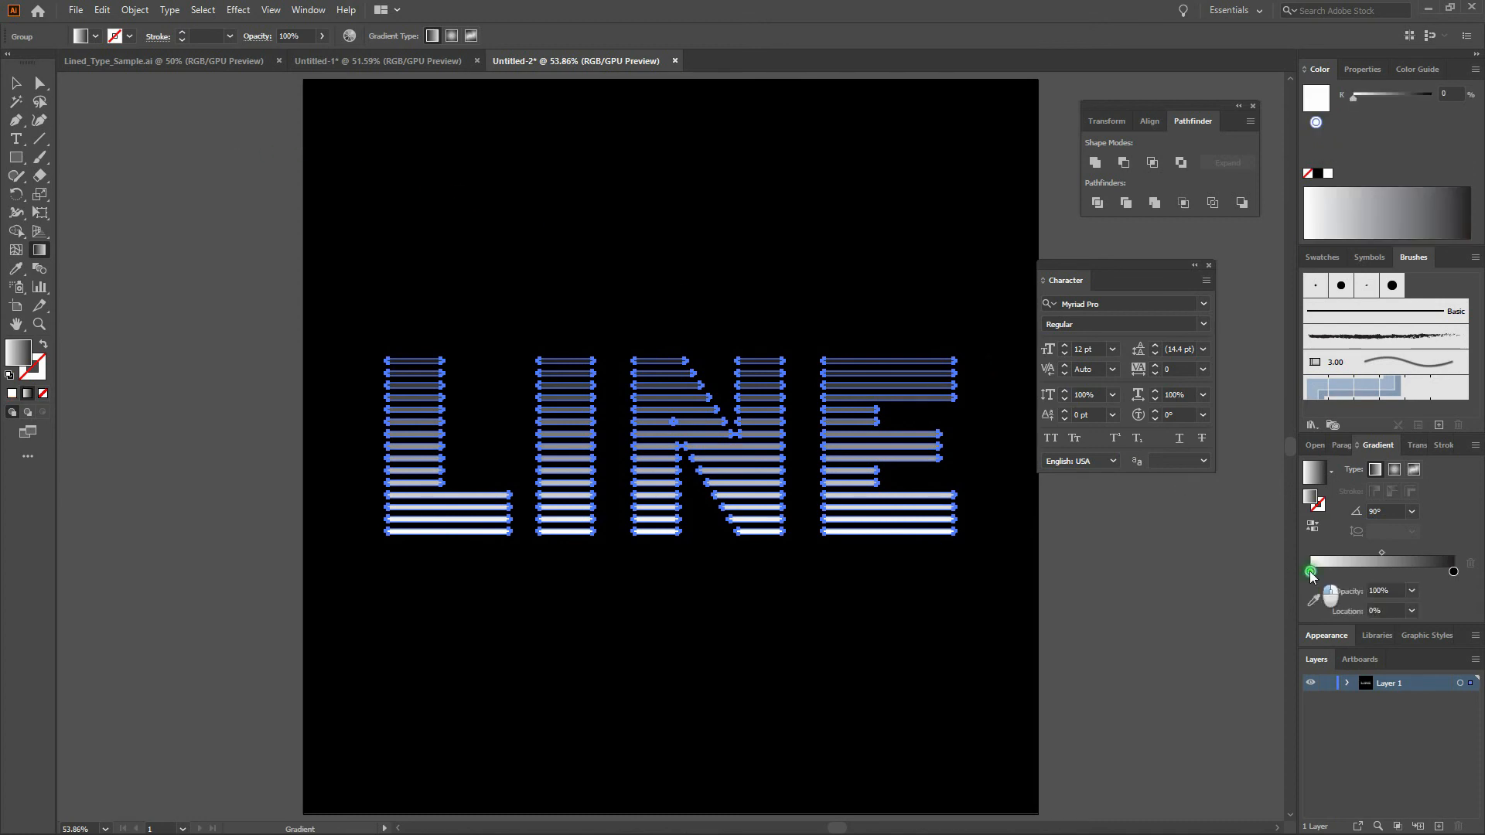
{"action": "left_click", "coordinate": [1452, 588]}
{"action": "left_click", "coordinate": [1441, 610]}
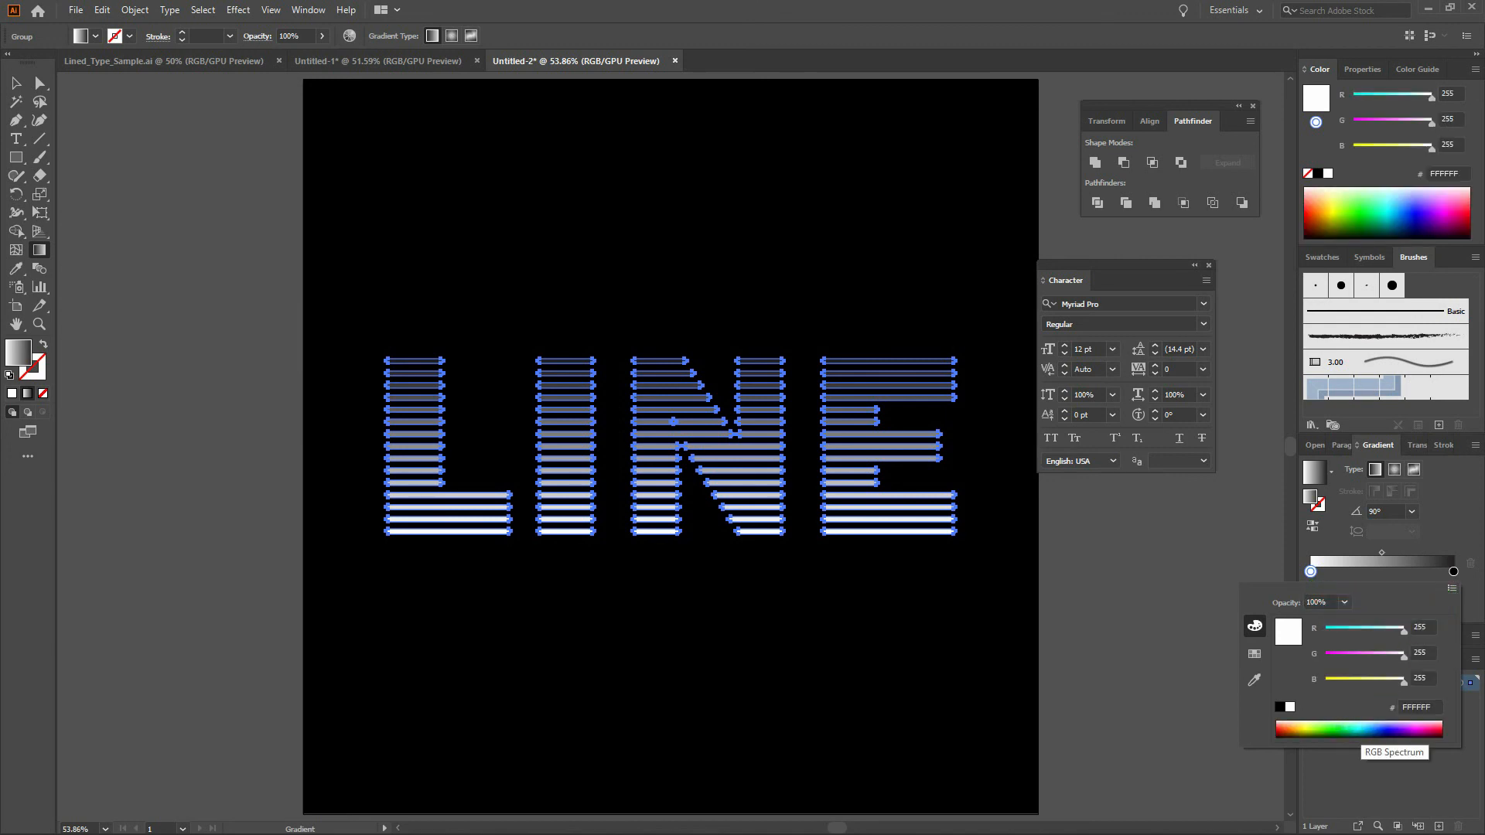
{"action": "left_click", "coordinate": [1346, 732]}
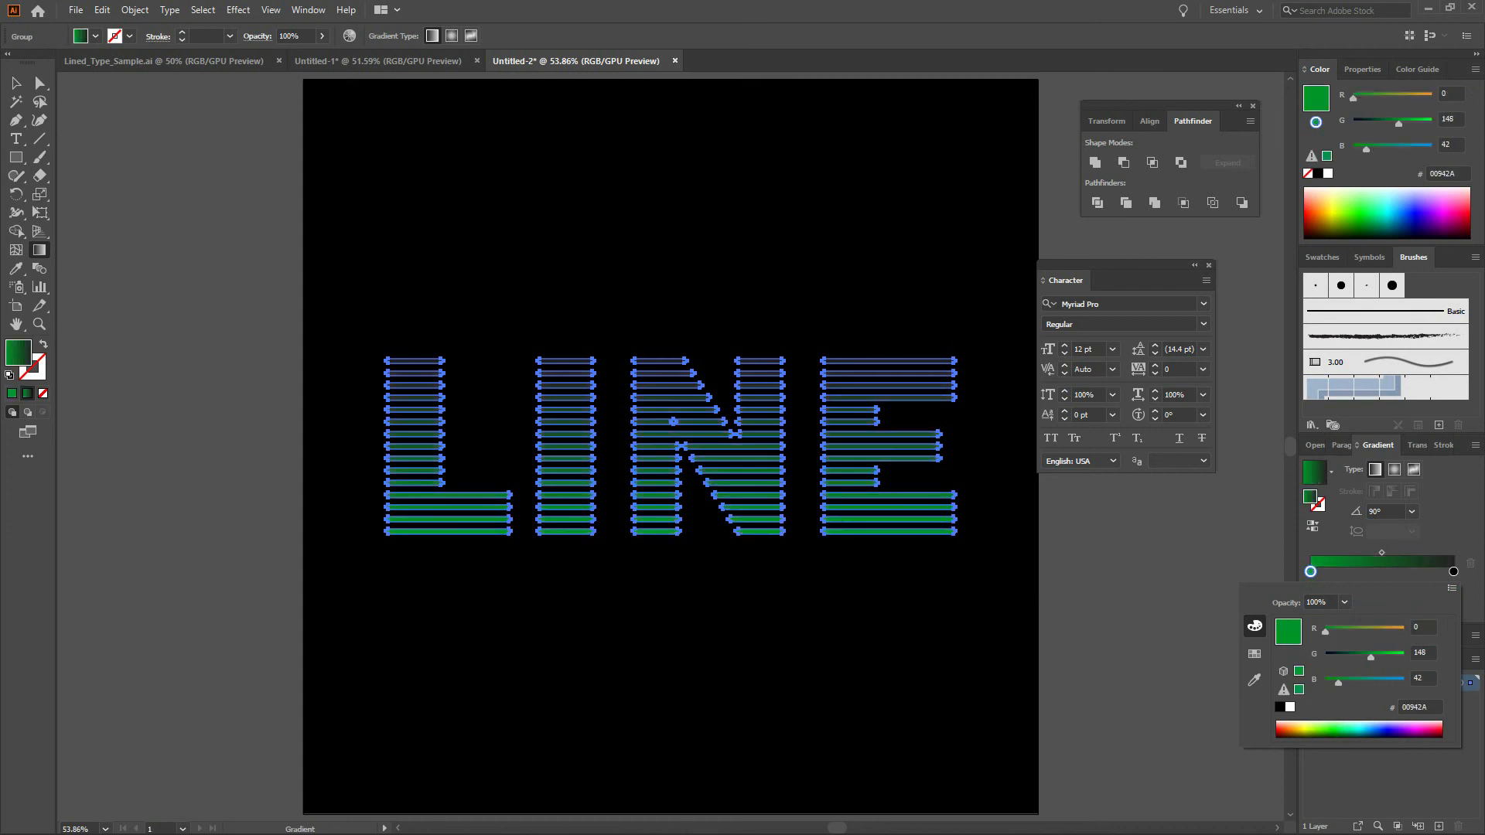
Step: Switch the gradient's black stop to RGB colour, set it to blue 0043D4, and deselect the line shapes
{"action": "double_click", "coordinate": [1453, 573]}
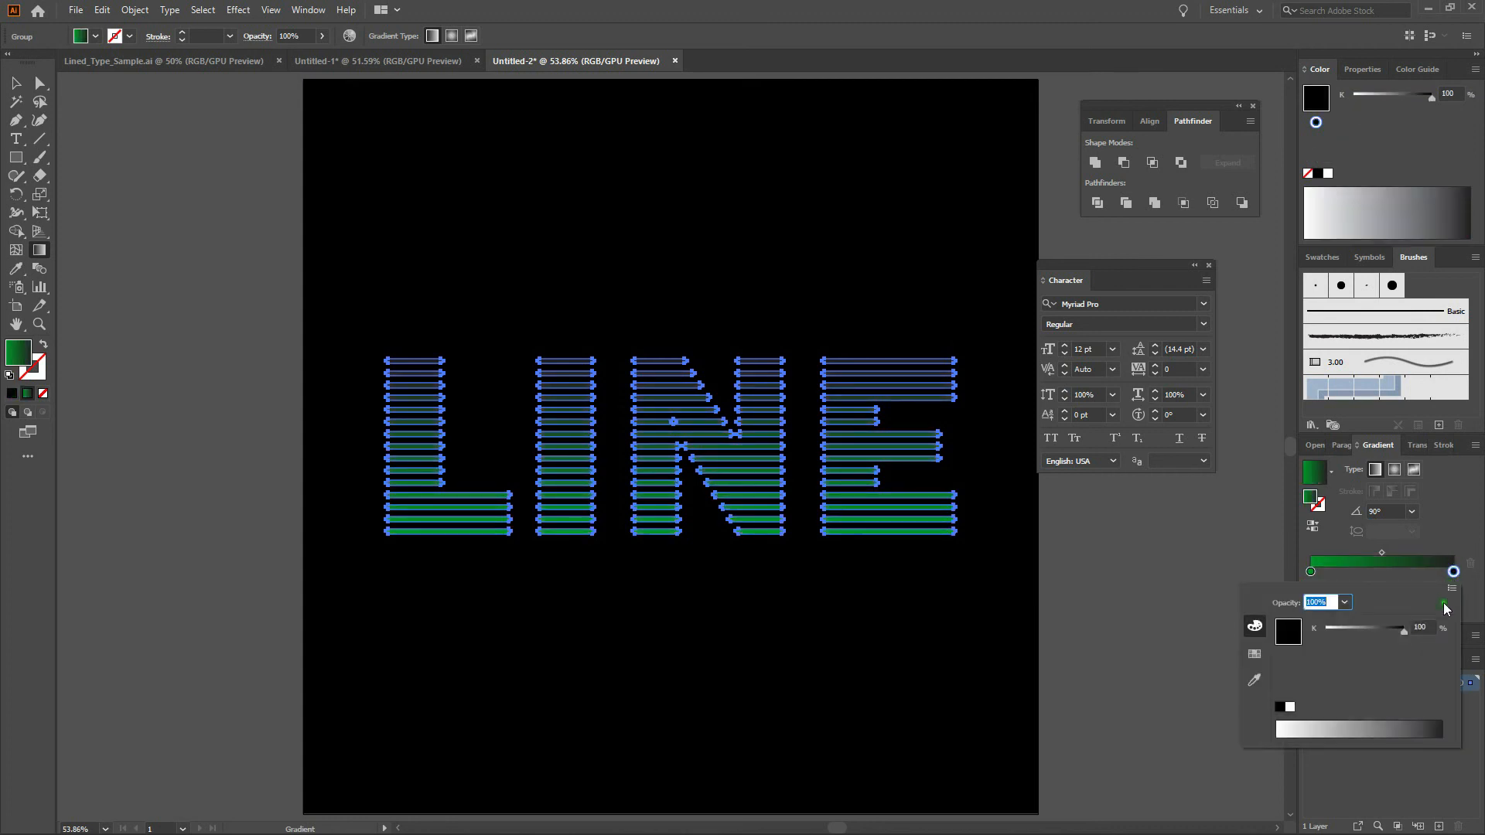
{"action": "left_click", "coordinate": [1452, 591]}
{"action": "left_click", "coordinate": [1443, 609]}
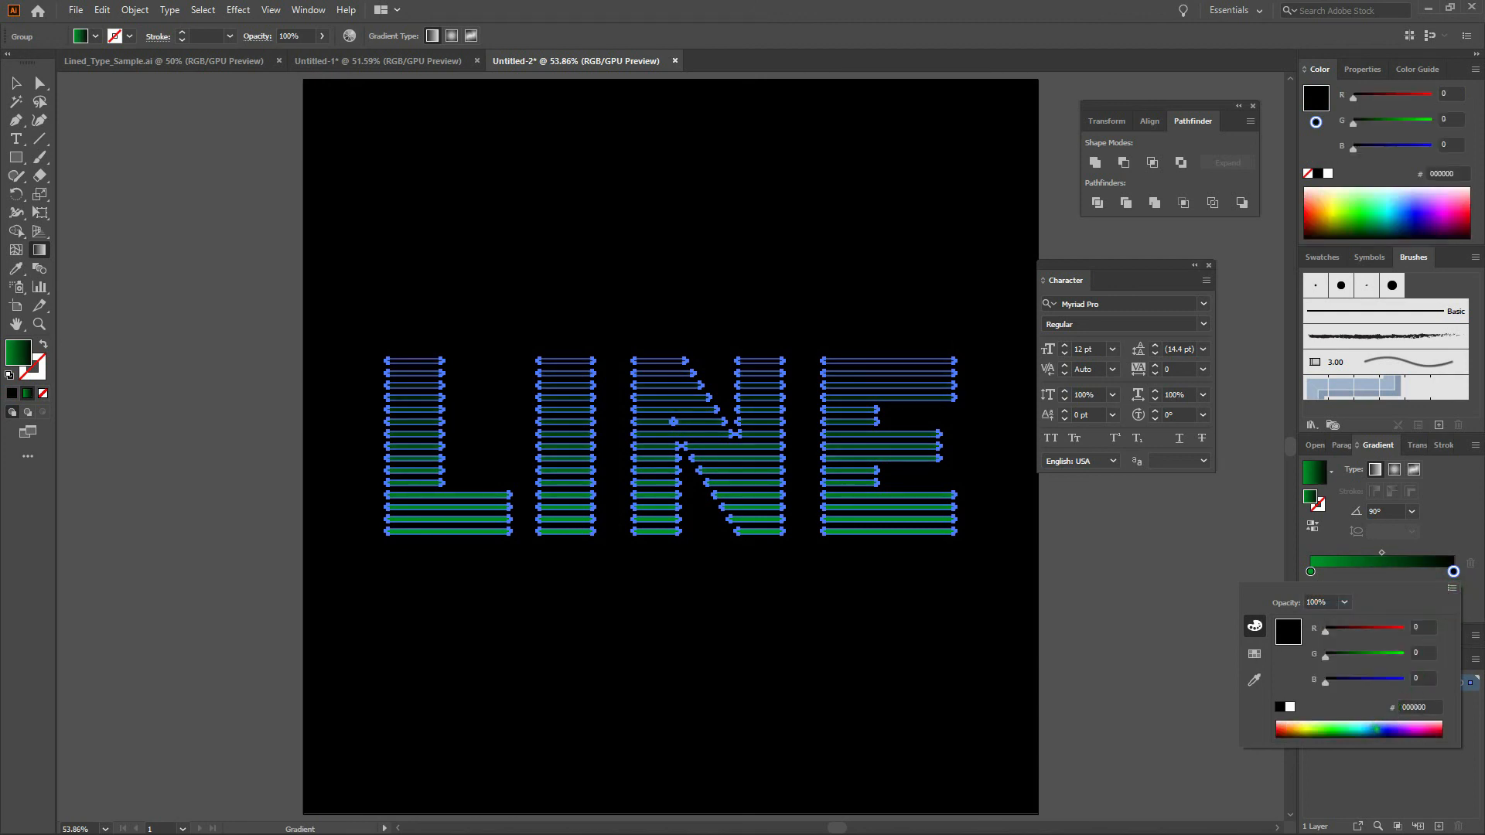
{"action": "left_click", "coordinate": [1378, 730]}
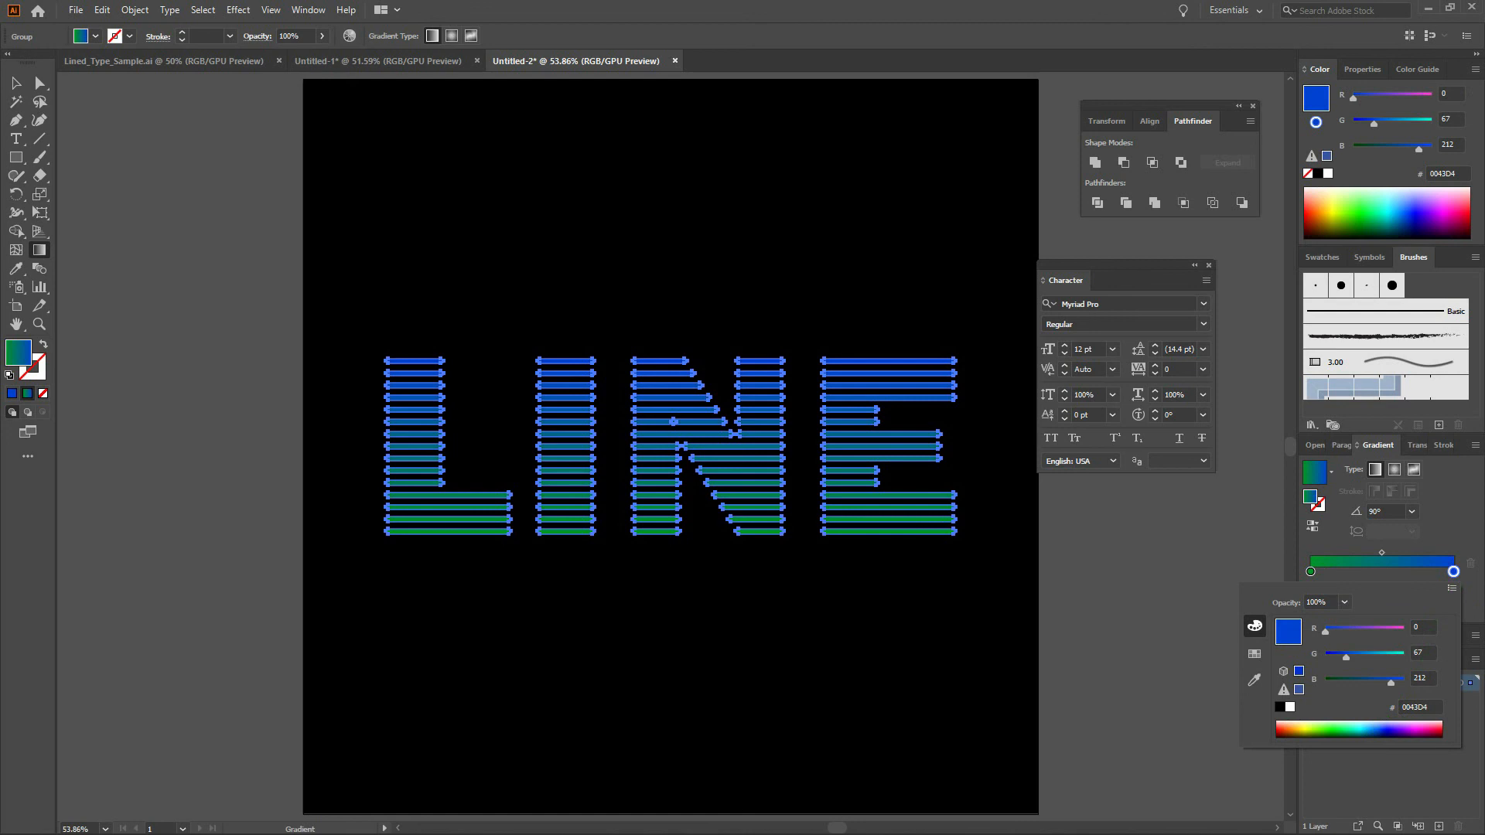
{"action": "left_click", "coordinate": [1458, 533]}
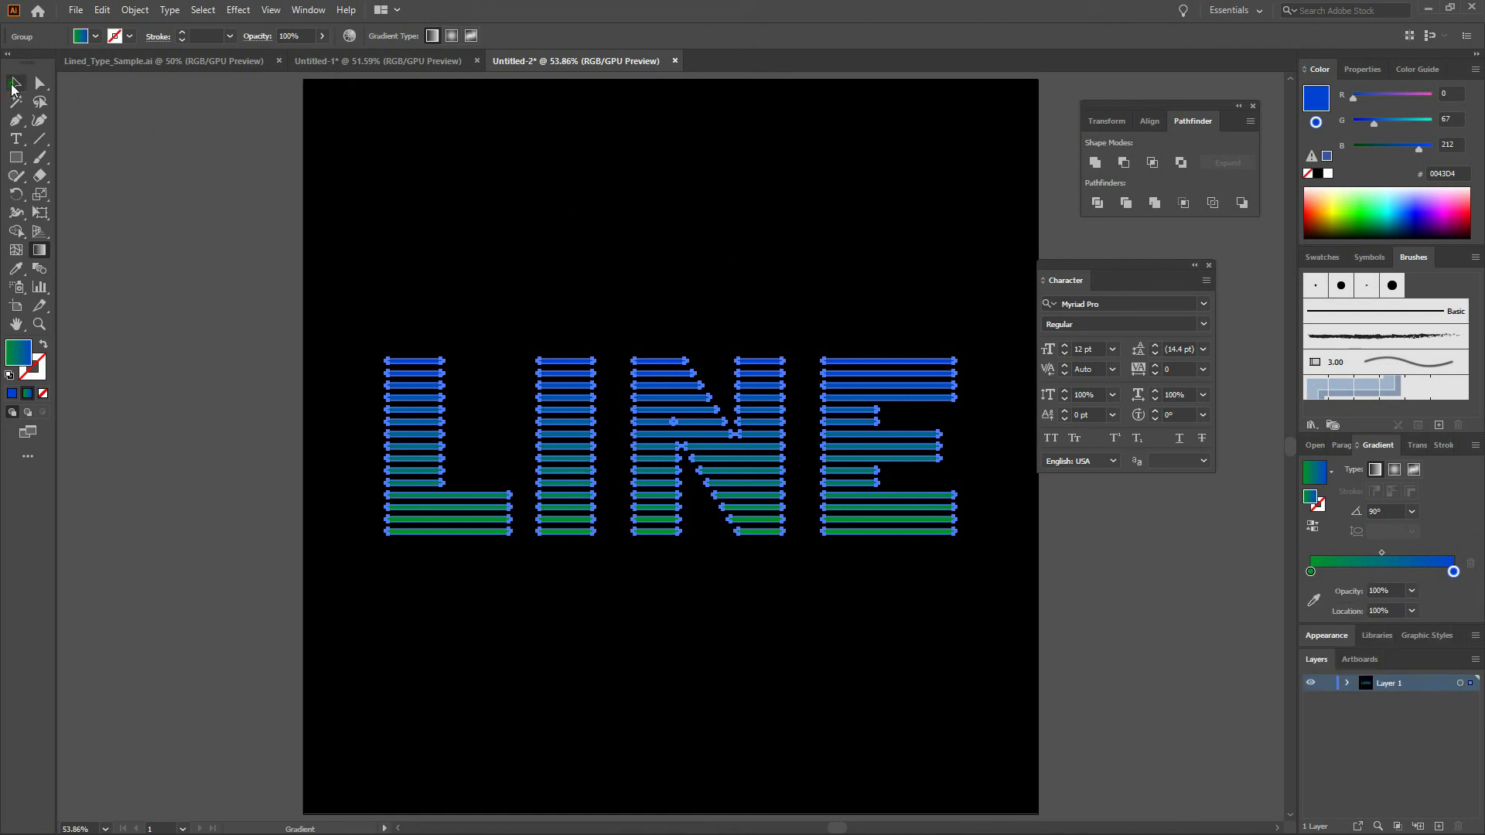
{"action": "key", "text": "v"}
{"action": "left_click", "coordinate": [364, 249]}
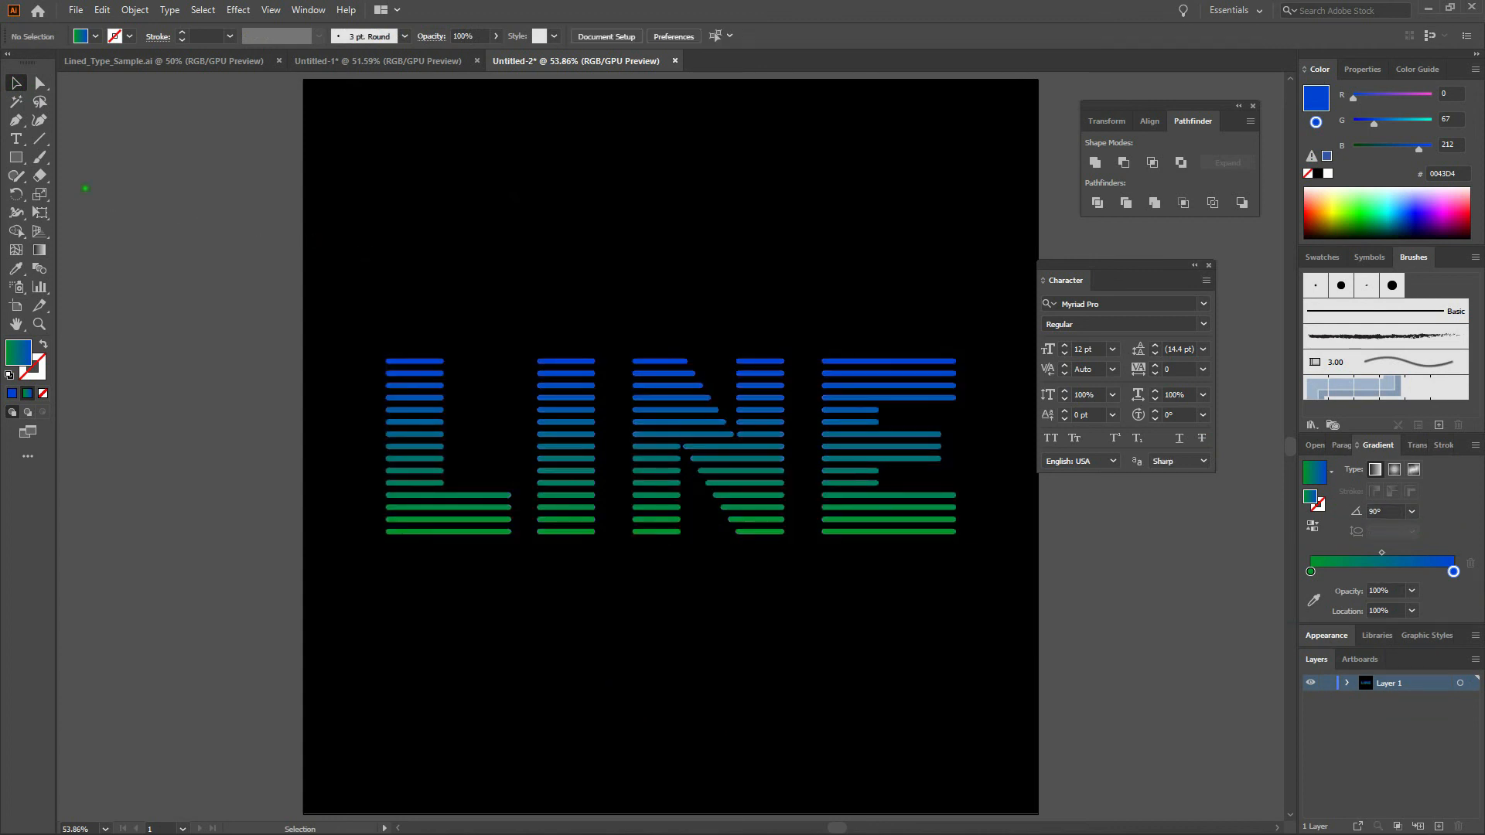
Step: Add the text "The end of the" above the word LINE with a white fill and no stroke
{"action": "key", "text": "t"}
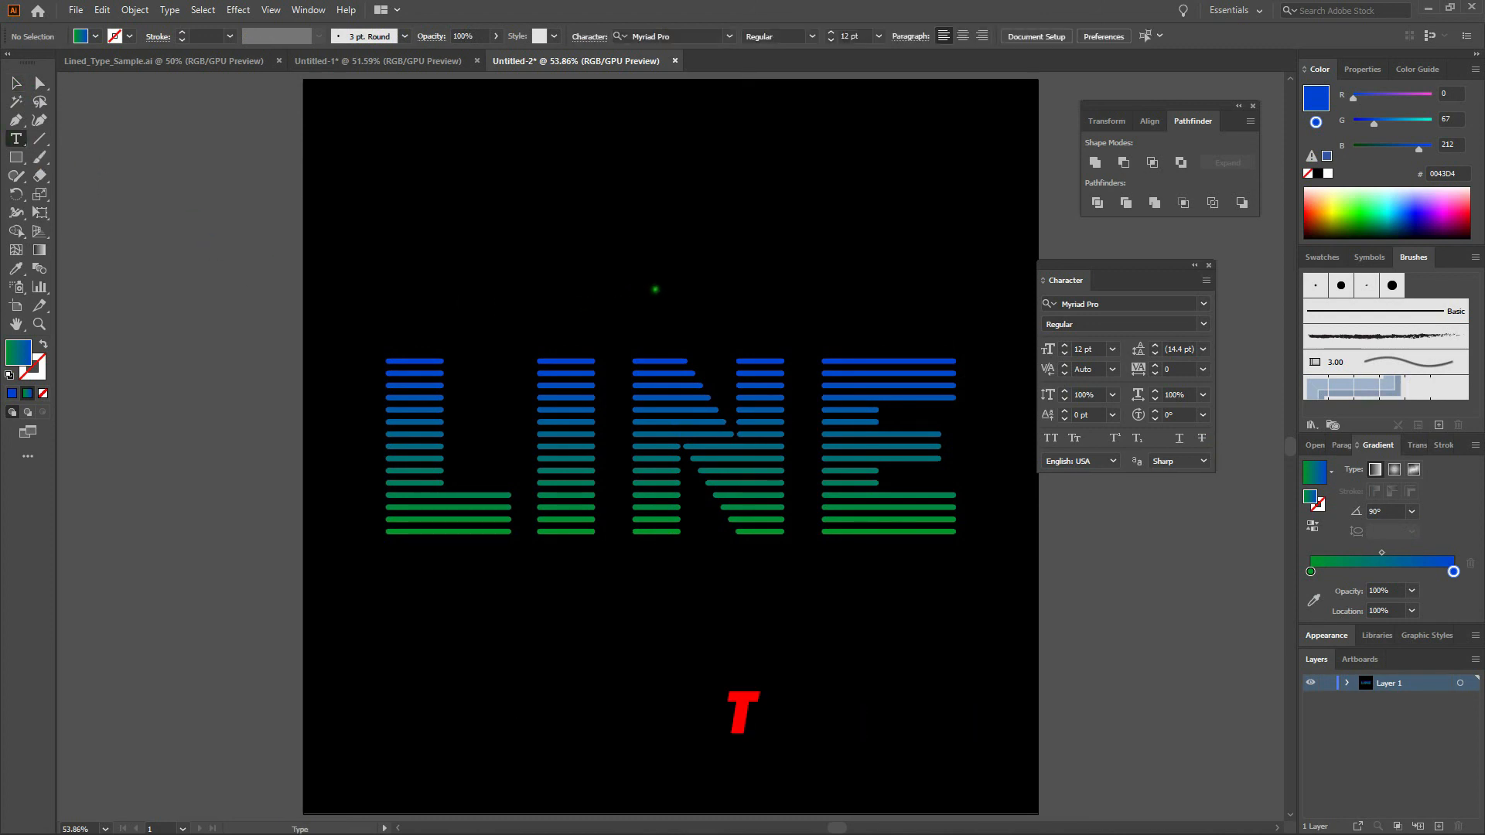
{"action": "left_click", "coordinate": [656, 290]}
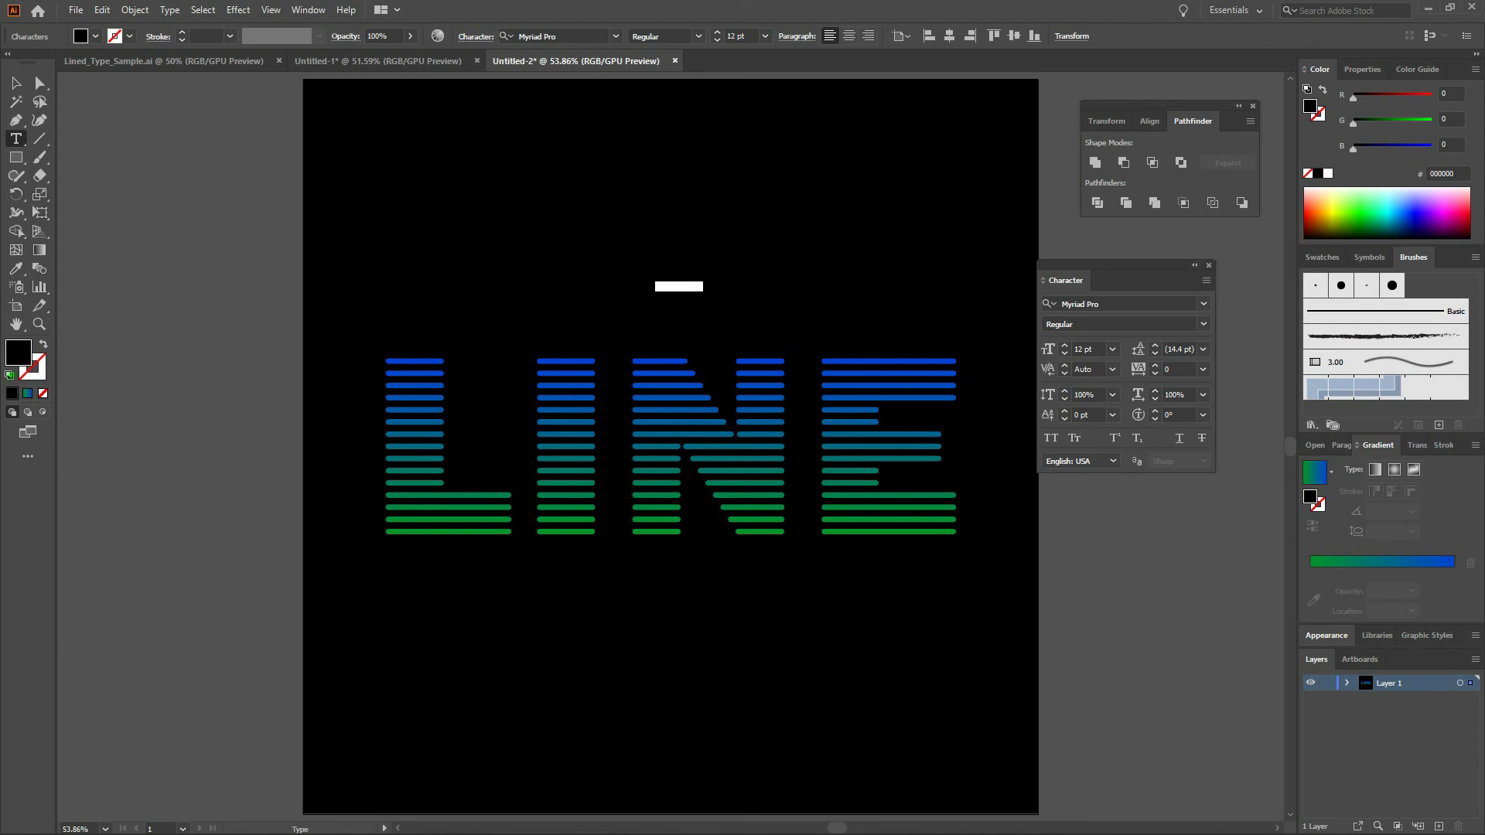
{"action": "left_click", "coordinate": [8, 376]}
{"action": "left_click", "coordinate": [42, 377]}
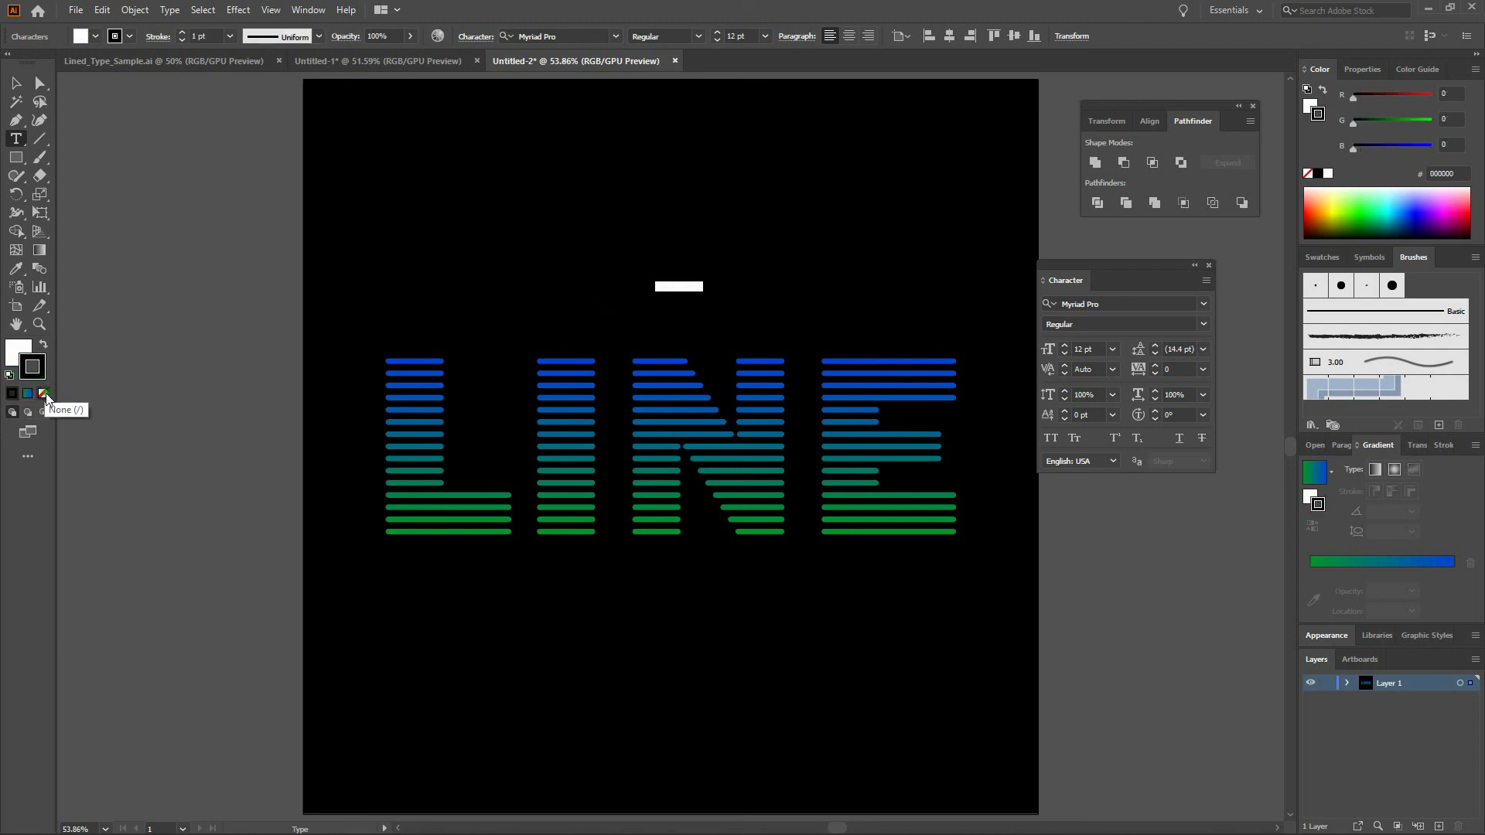
{"action": "left_click", "coordinate": [44, 394]}
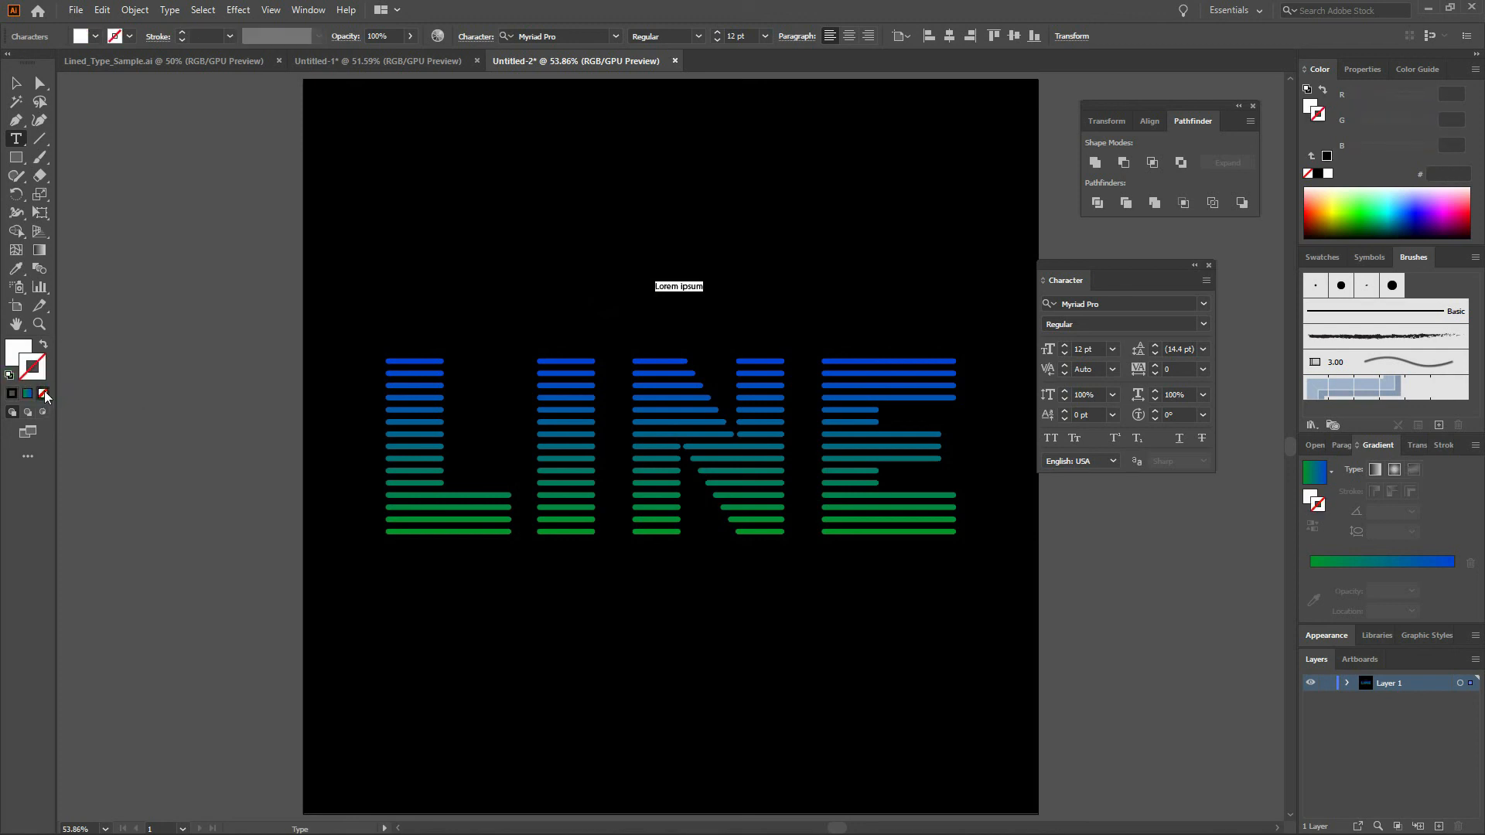
{"action": "type", "text": "The end of the"}
Step: Set the whole "The end of the" text in Franklin Gothic Book at 48 pt
{"action": "key", "text": "ctrl+a"}
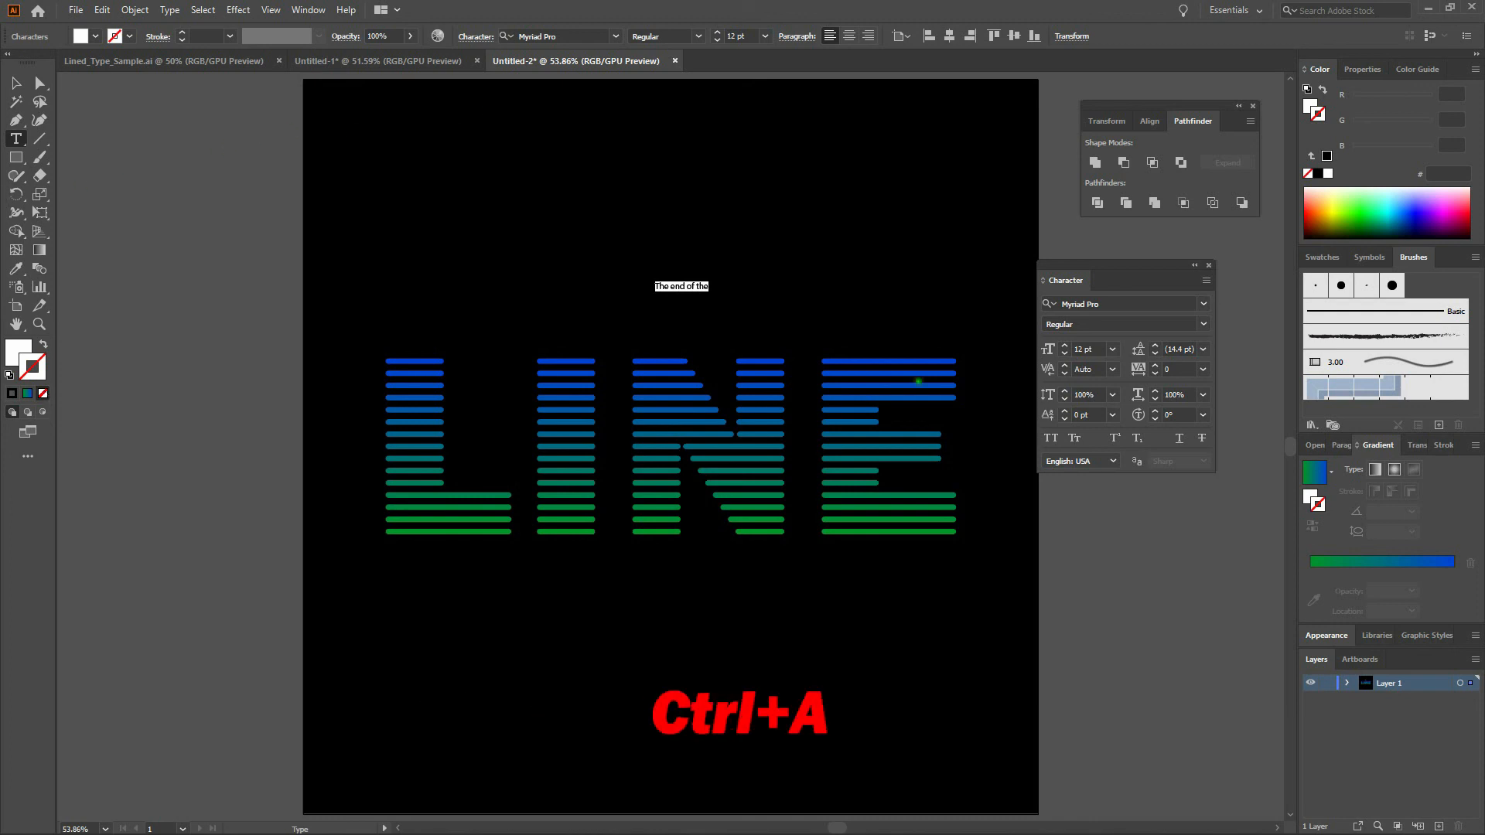
{"action": "left_click", "coordinate": [1116, 300]}
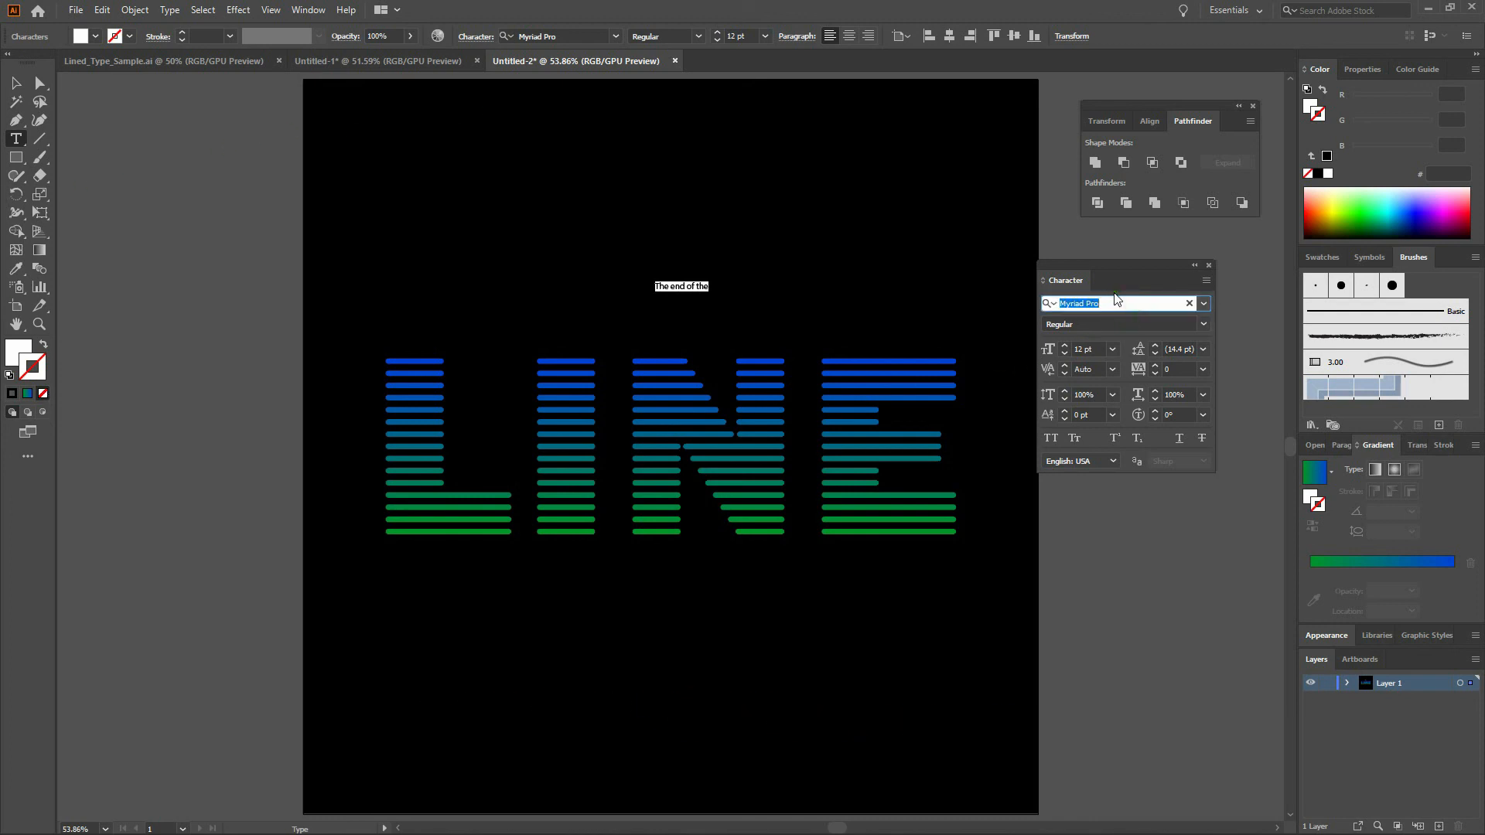
{"action": "type", "text": "rank"}
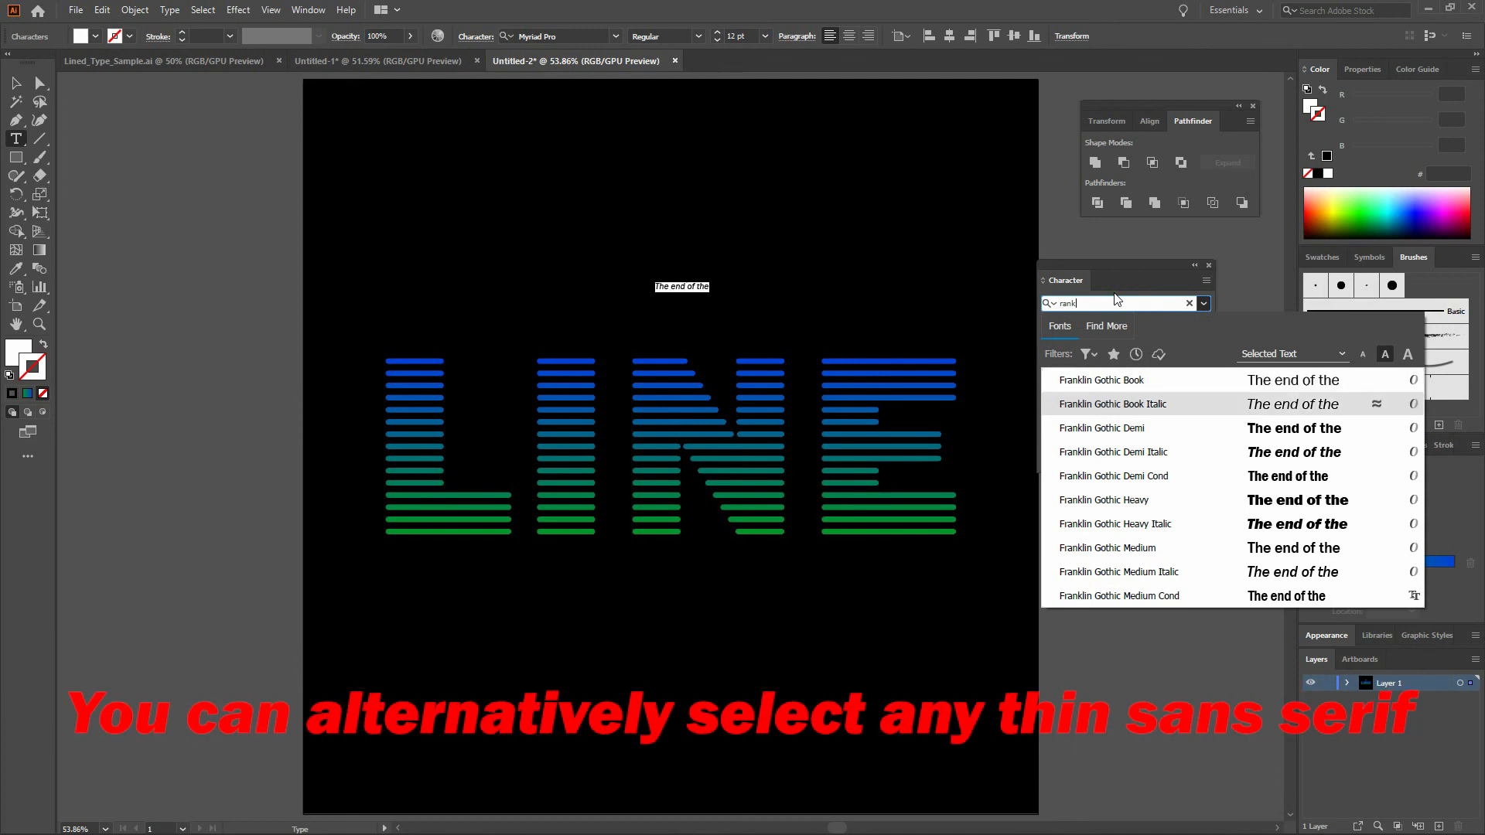
{"action": "key", "text": "Return"}
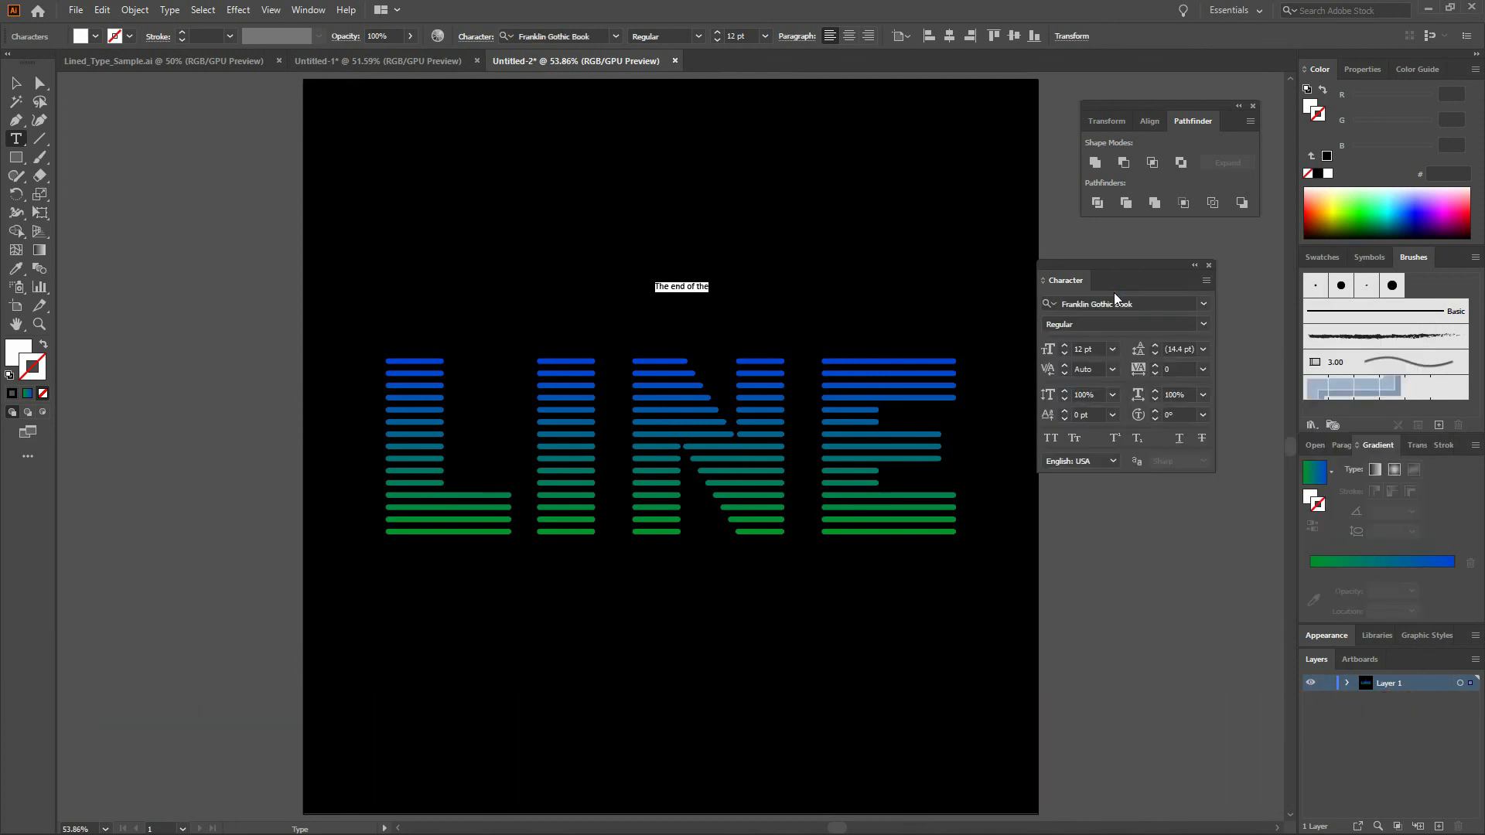
{"action": "left_click", "coordinate": [1072, 351]}
{"action": "type", "text": "48"}
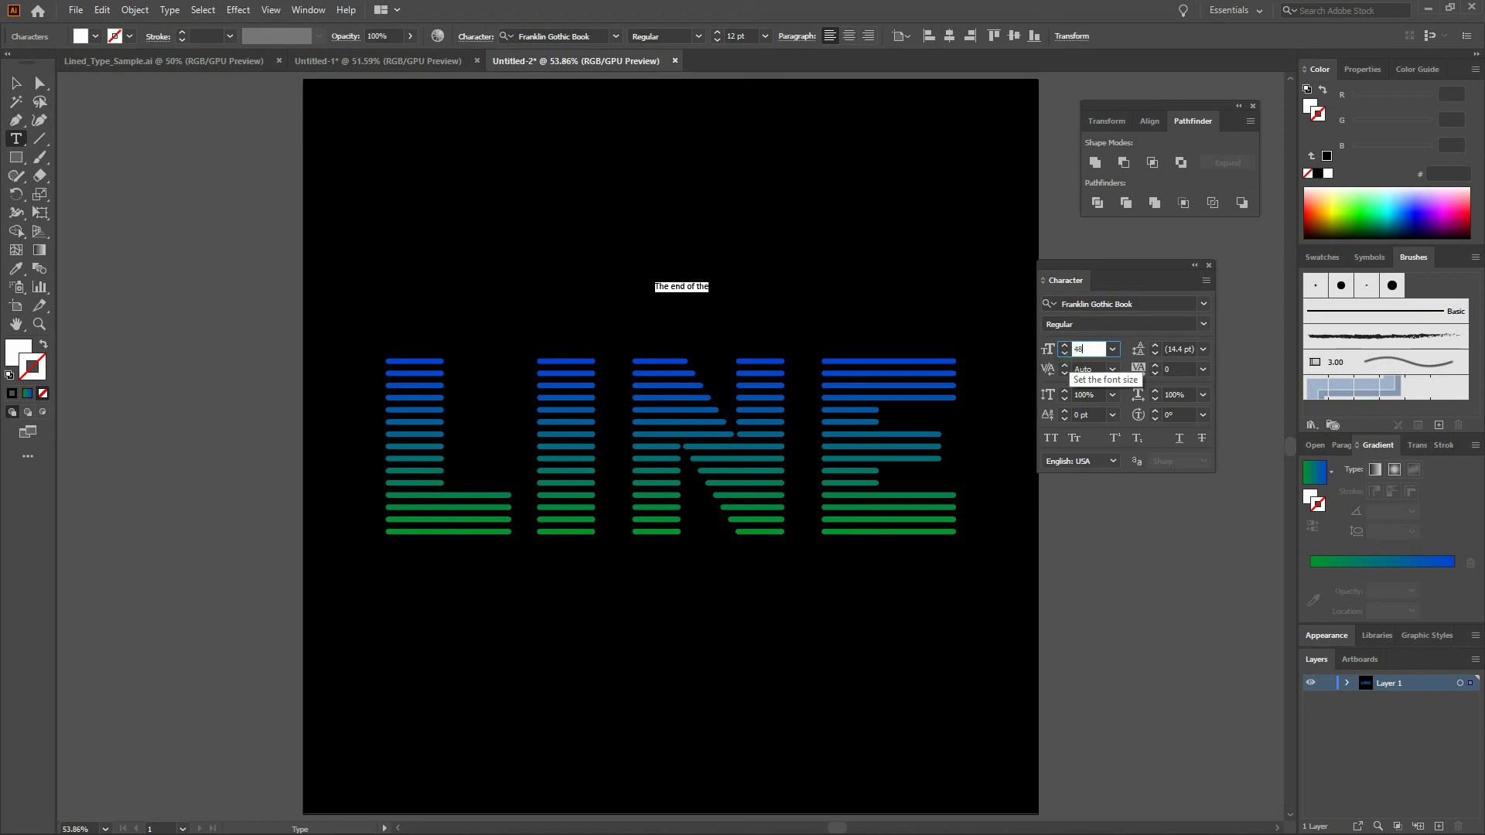
{"action": "key", "text": "Return"}
Step: Set the text's tracking to 200 and format it in All Caps
{"action": "key", "text": "Tab"}
{"action": "key", "text": "Tab"}
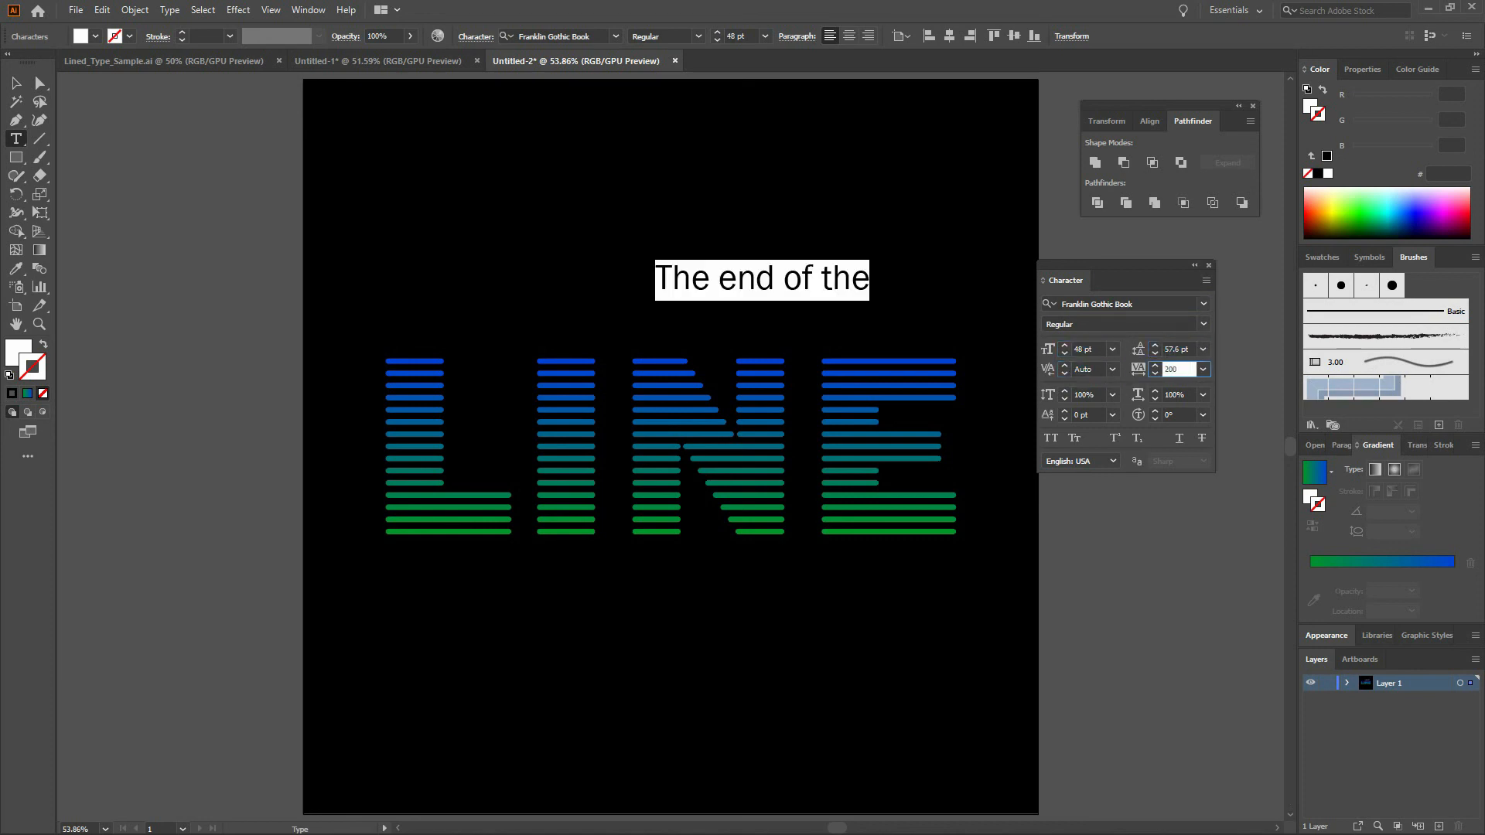
{"action": "left_click", "coordinate": [1207, 280]}
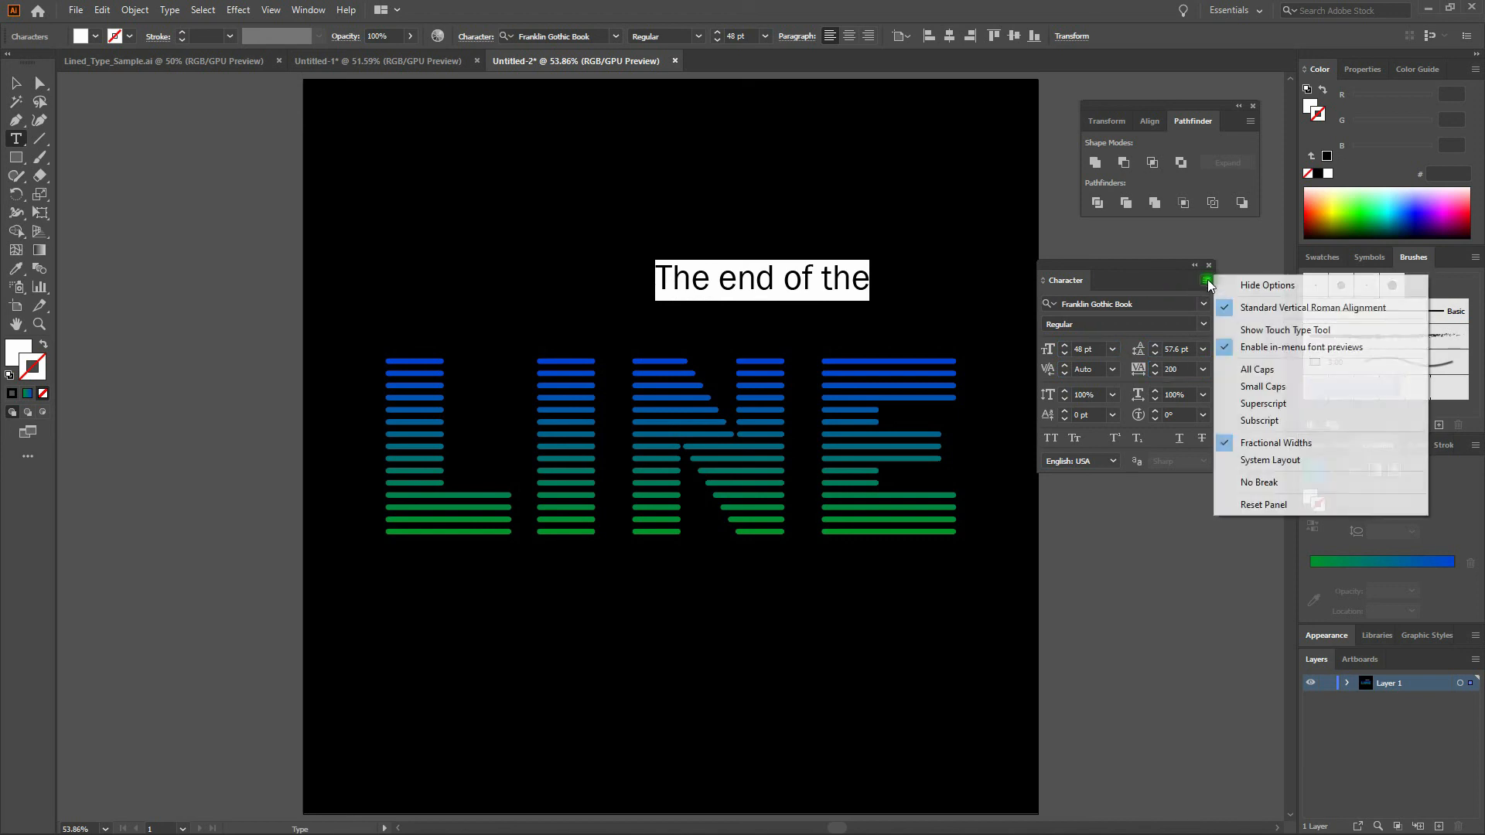
{"action": "left_click", "coordinate": [1281, 372]}
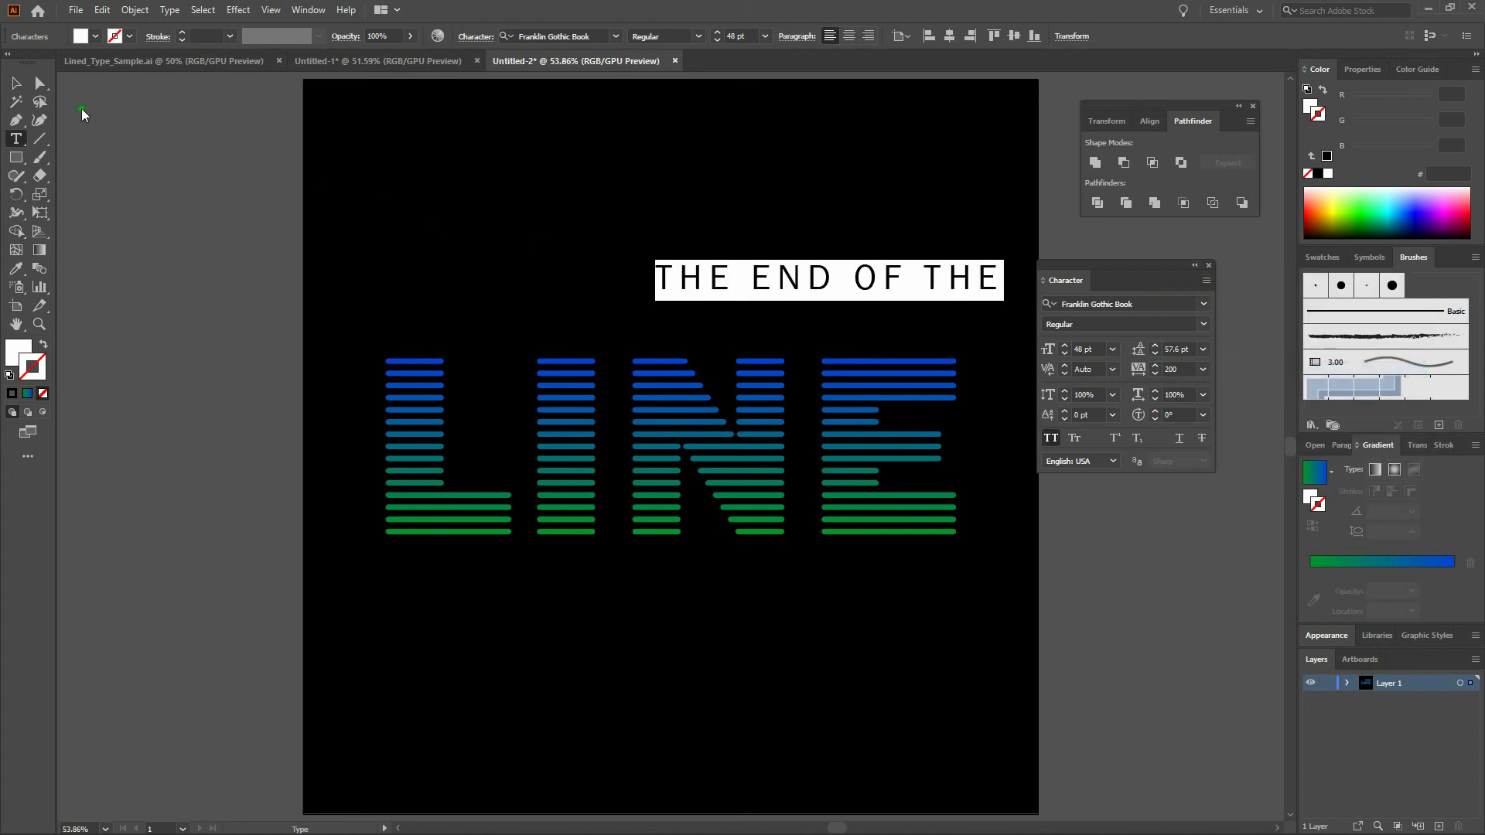
Step: Centre the "THE END OF THE" text horizontally on the artboard and nudge it vertically to sit just above the word LINE
{"action": "left_click", "coordinate": [16, 83]}
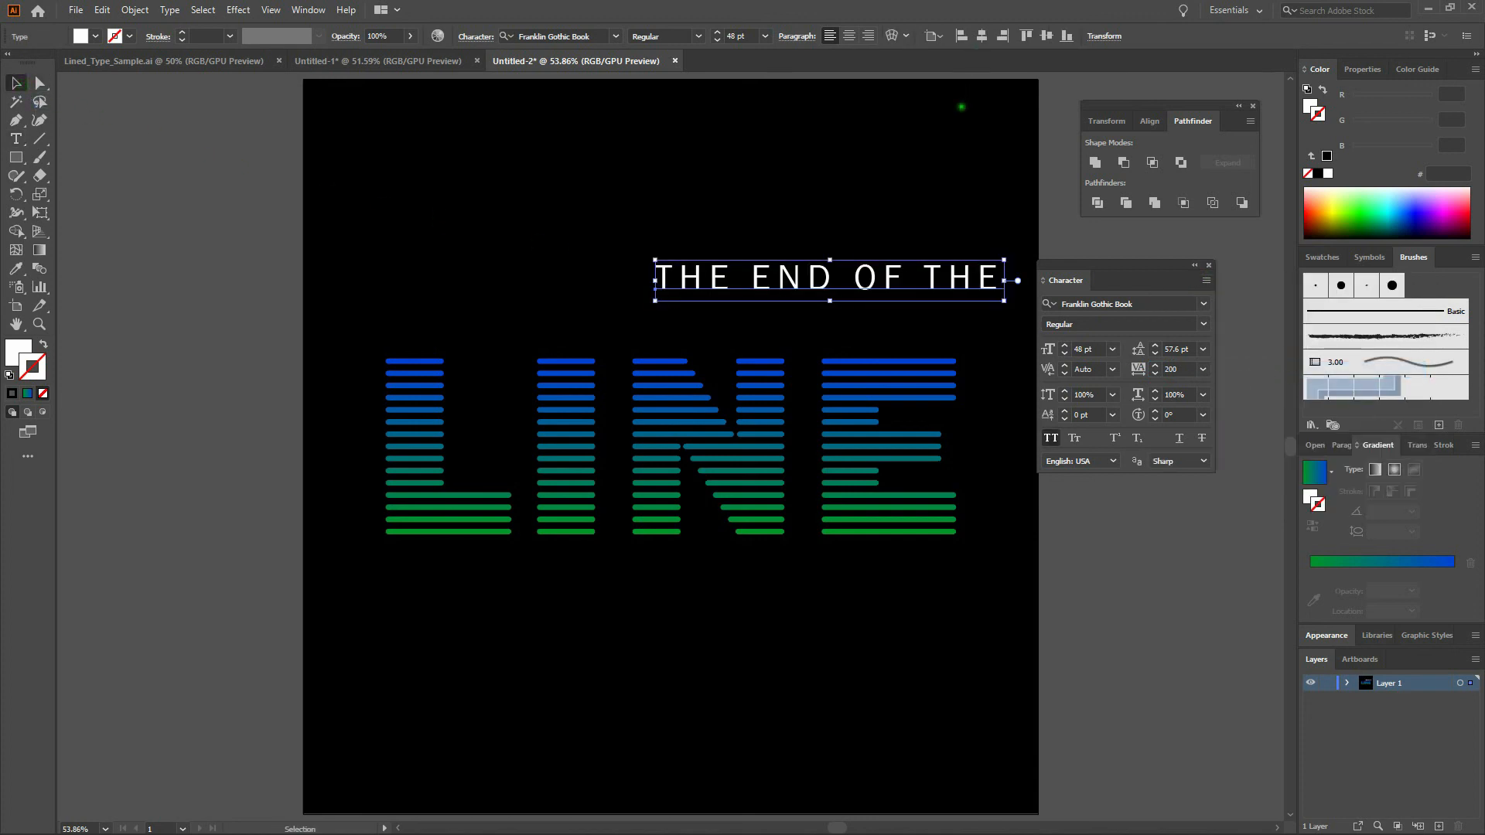
{"action": "left_click", "coordinate": [982, 37]}
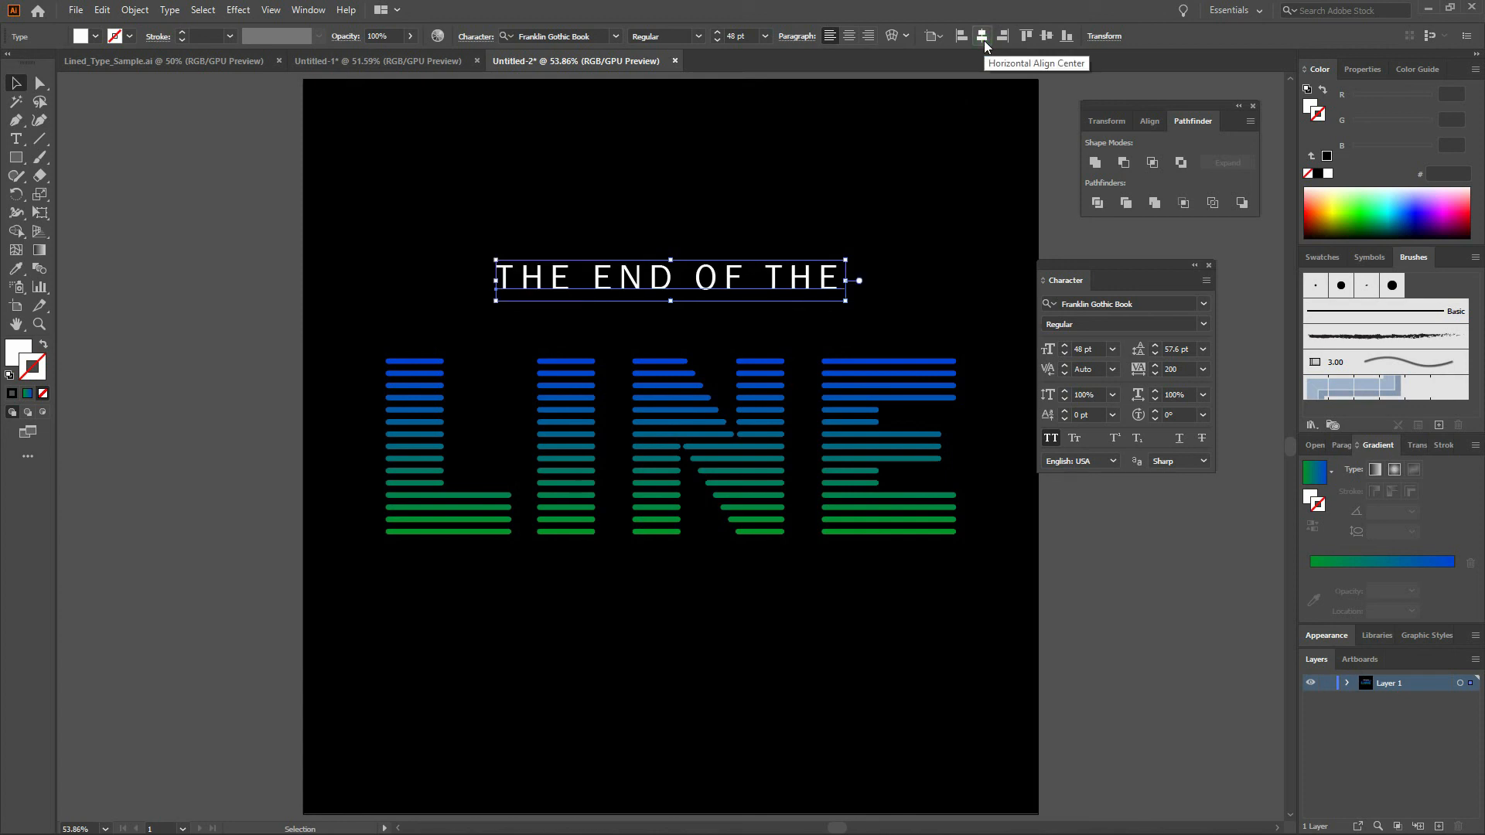
{"action": "key", "text": "shift+Down"}
{"action": "key", "text": "shift+Down"}
{"action": "key", "text": "shift+Down"}
{"action": "key", "text": "shift+Down"}
{"action": "key", "text": "shift+Down"}
{"action": "key", "text": "shift+Down"}
{"action": "key", "text": "shift+Down"}
{"action": "key", "text": "shift+Down"}
{"action": "key", "text": "shift+Down"}
{"action": "key", "text": "shift+Down"}
{"action": "key", "text": "shift+Down"}
{"action": "key", "text": "shift+Down"}
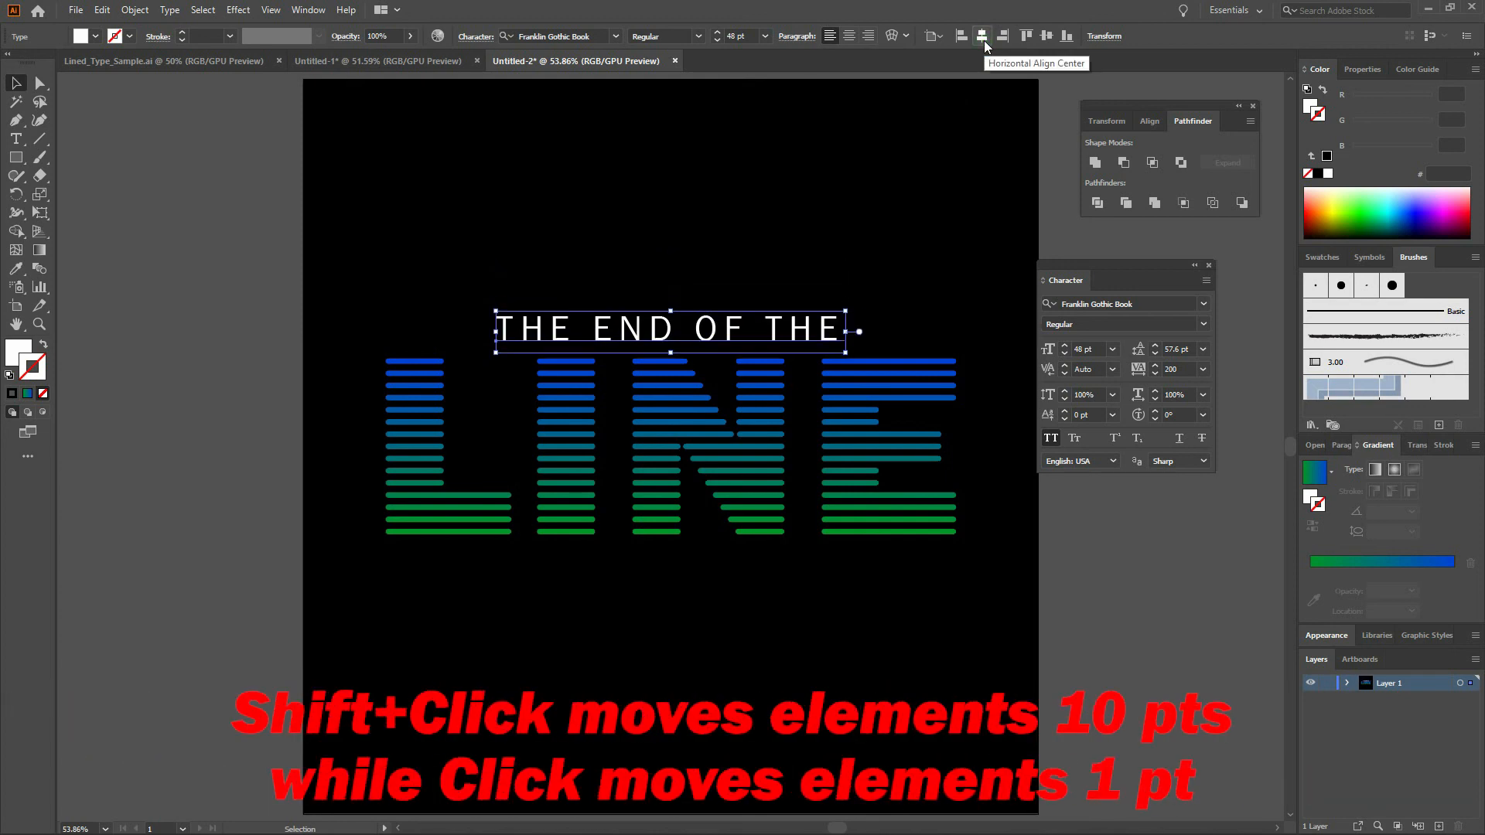
{"action": "key", "text": "Up"}
{"action": "key", "text": "Up"}
{"action": "key", "text": "Up"}
{"action": "key", "text": "Up"}
{"action": "key", "text": "Up"}
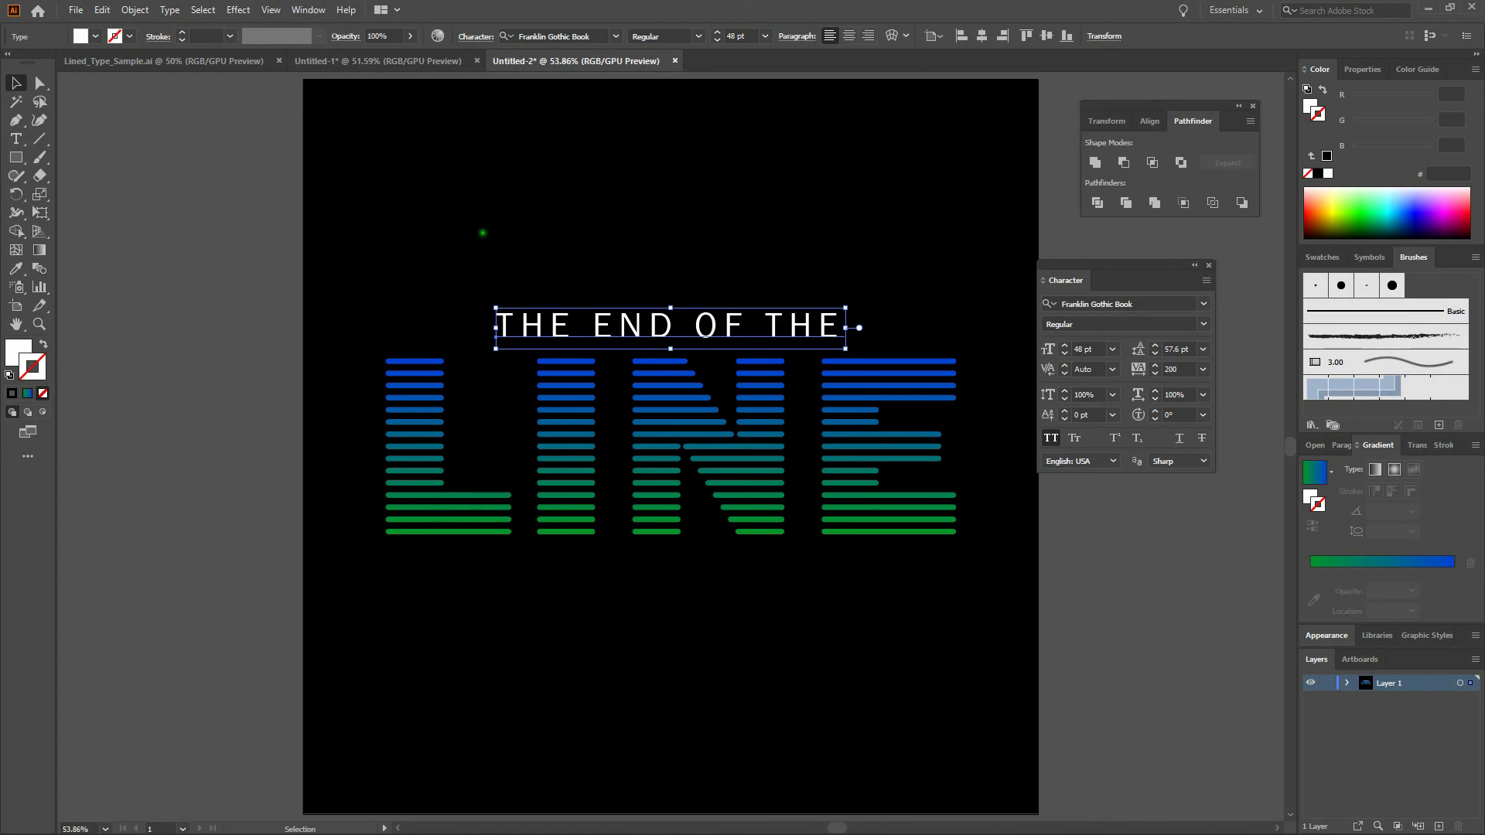
Step: Group the "THE END OF THE" text with all the LINE shapes, and deselect
{"action": "left_click", "coordinate": [483, 232]}
{"action": "left_click_drag", "start_coordinate": [277, 262], "coordinate": [1031, 585]}
{"action": "key", "text": "ctrl+g"}
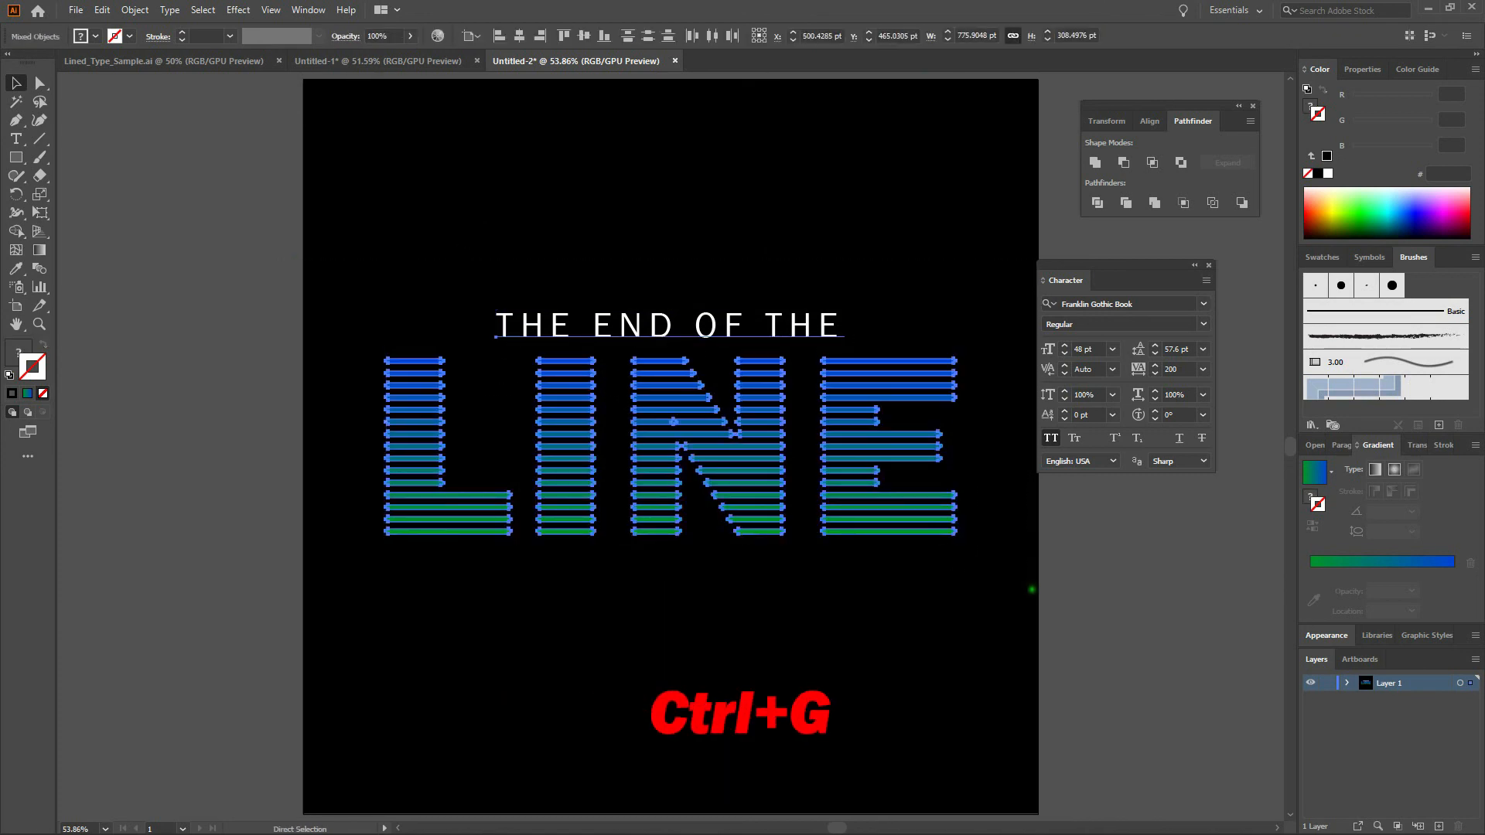
{"action": "left_click", "coordinate": [1027, 567]}
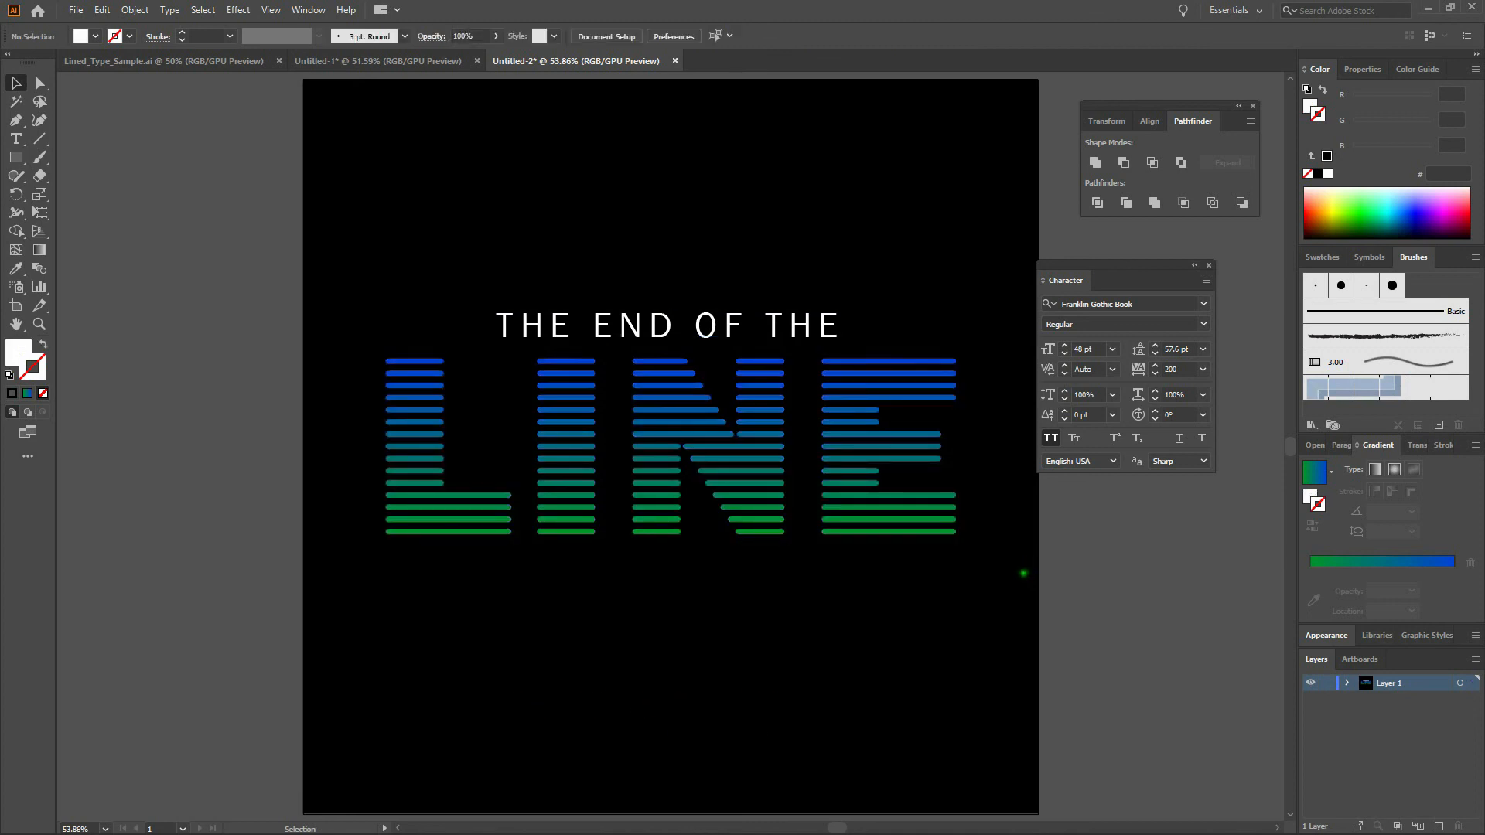